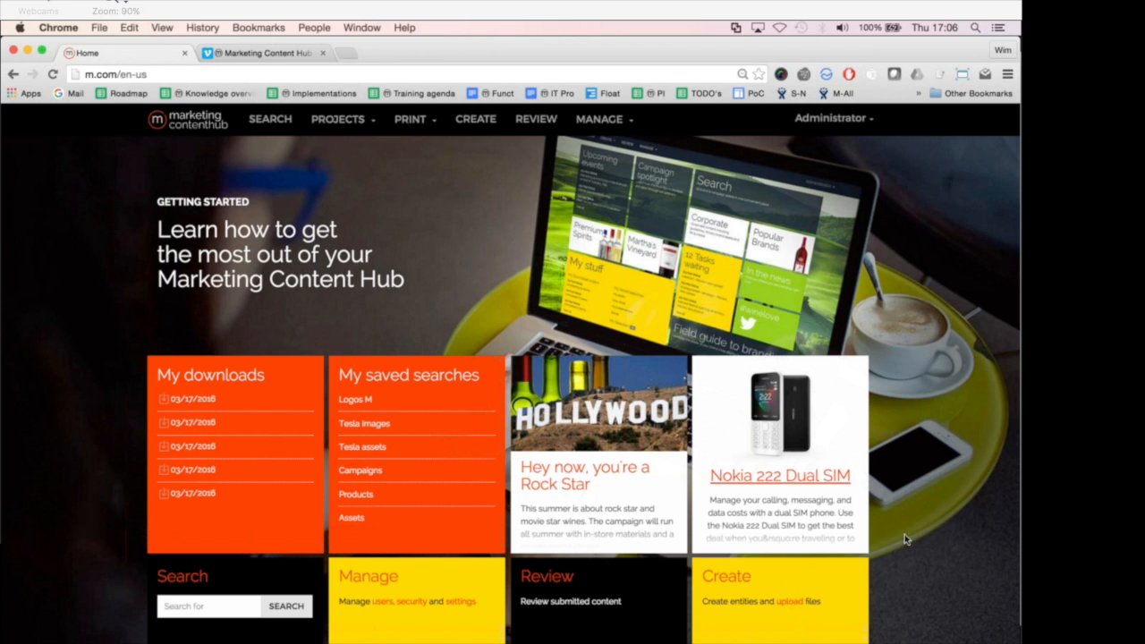
Narrow the browser window in stages to phone width to check the home page's responsive layout
{"action": "left_click_drag", "start_coordinate": [1011, 642], "coordinate": [1019, 642]}
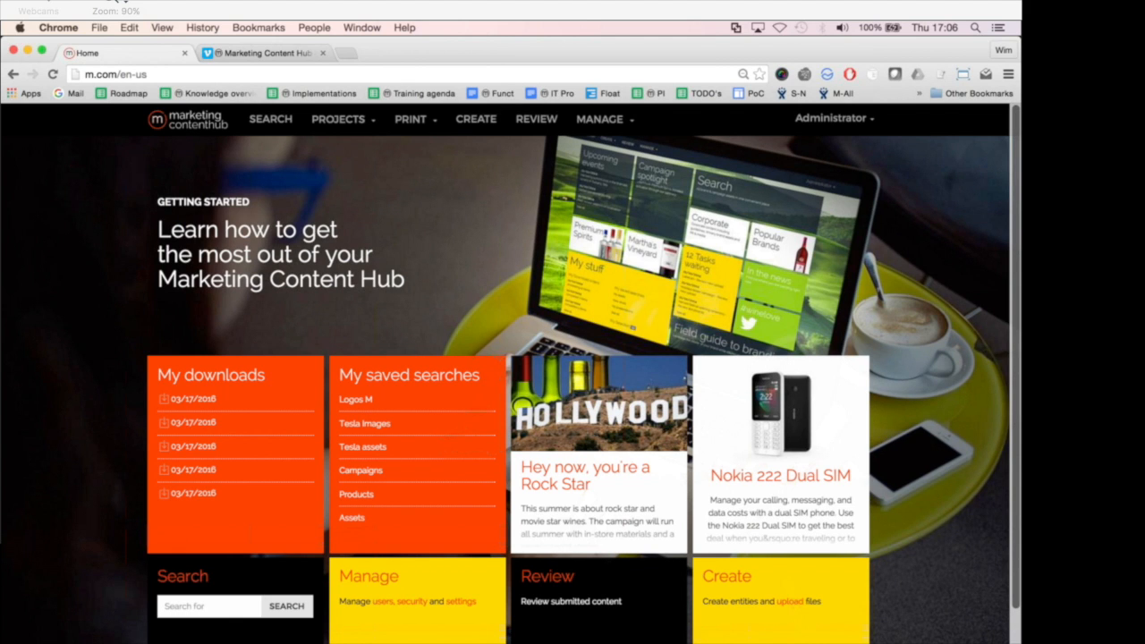
{"action": "left_click_drag", "start_coordinate": [1019, 643], "coordinate": [646, 643]}
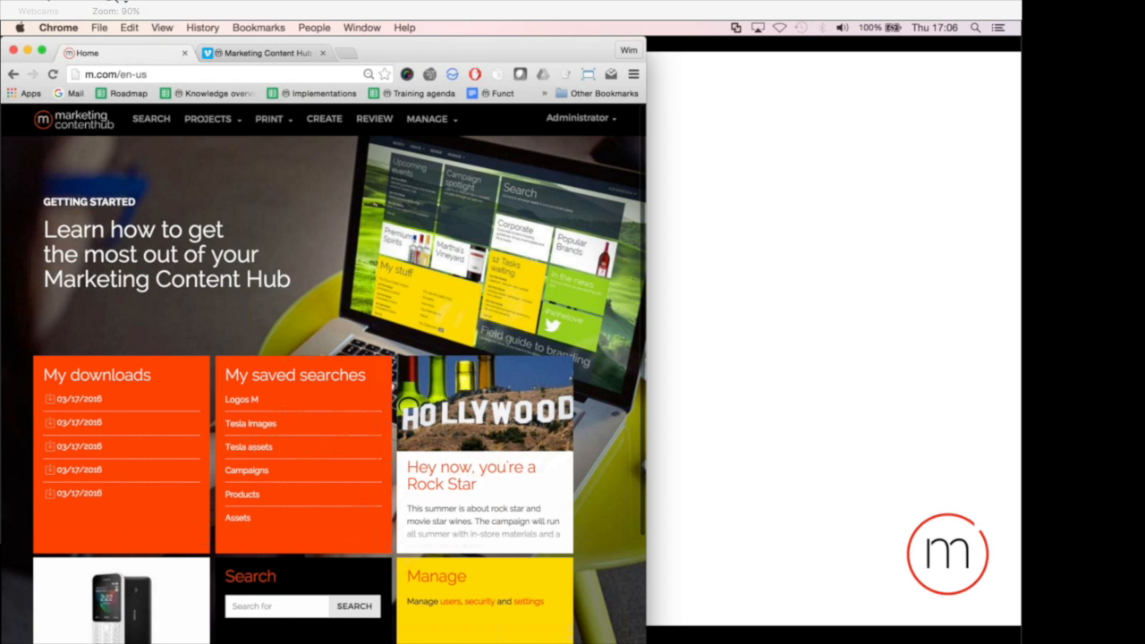
{"action": "left_click_drag", "start_coordinate": [646, 642], "coordinate": [269, 642]}
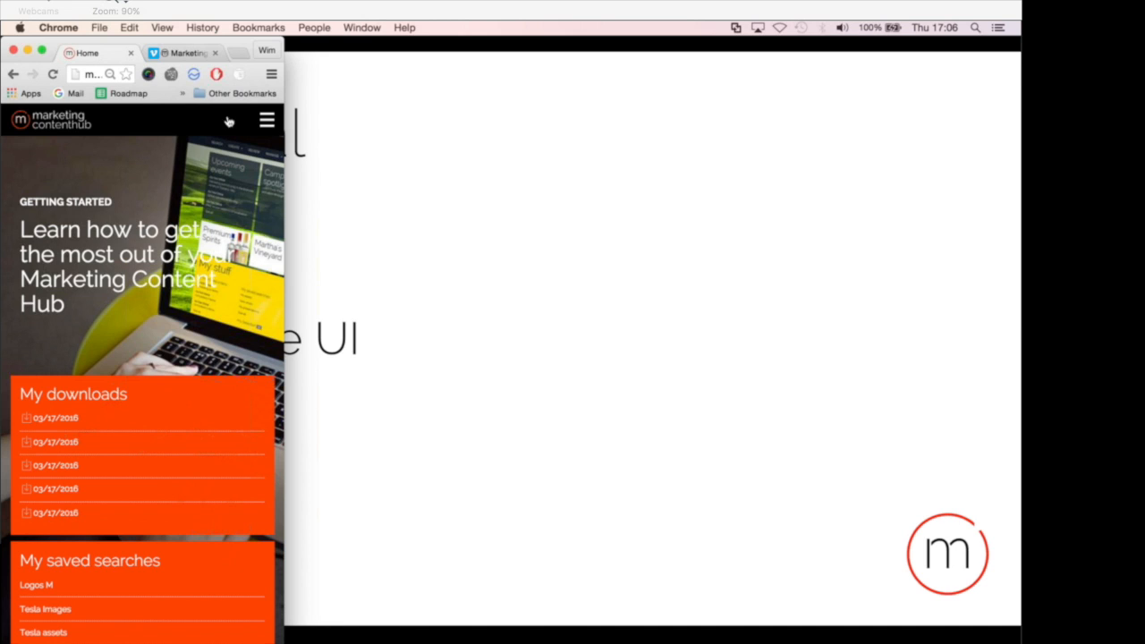
Open the portal's Search page in the narrow layout and look through the listed products and assets
{"action": "left_click", "coordinate": [268, 120]}
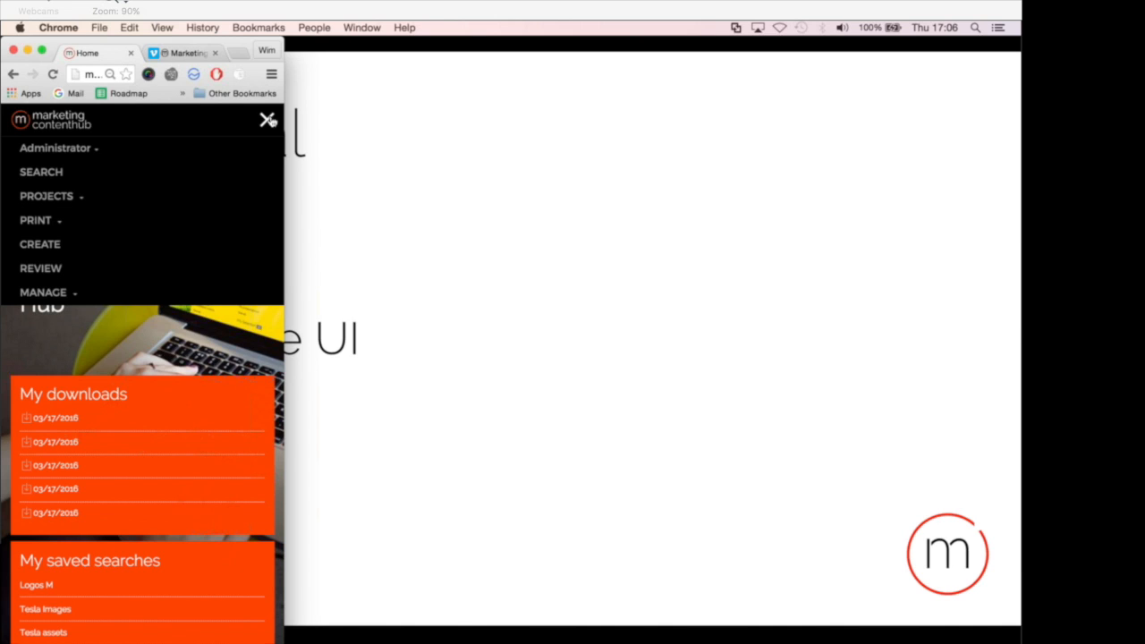
{"action": "left_click", "coordinate": [41, 177]}
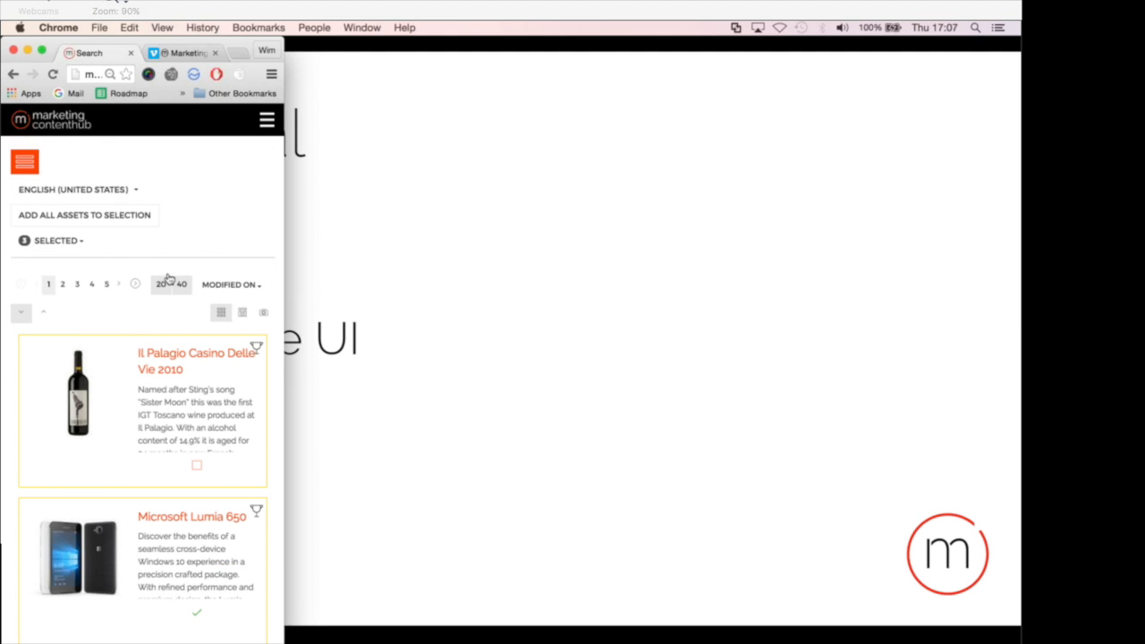
{"action": "scroll", "coordinate": [169, 277], "scroll_direction": "down", "scroll_amount": 2}
{"action": "scroll", "coordinate": [169, 277], "scroll_direction": "down", "scroll_amount": 5}
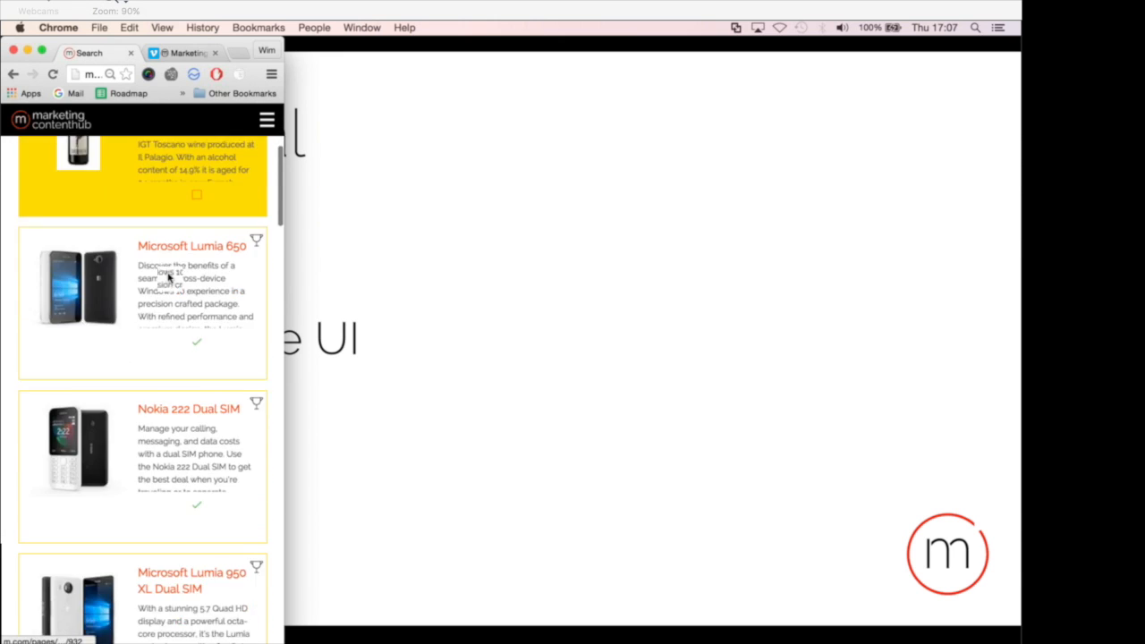
{"action": "scroll", "coordinate": [167, 277], "scroll_direction": "down", "scroll_amount": 4}
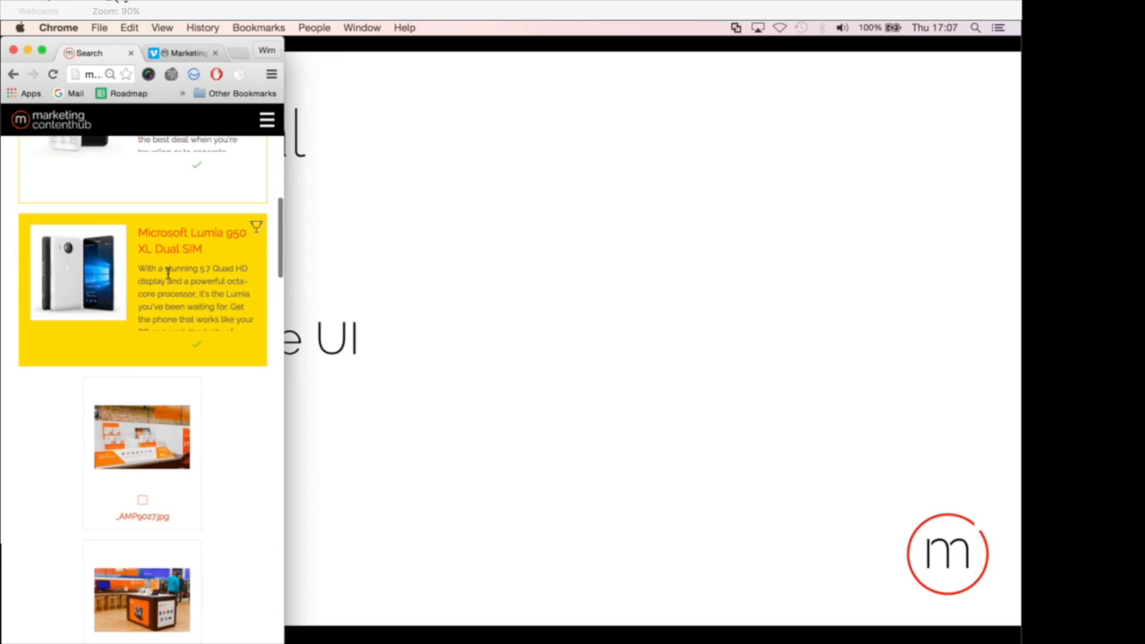
{"action": "scroll", "coordinate": [167, 274], "scroll_direction": "up", "scroll_amount": 6}
{"action": "scroll", "coordinate": [167, 274], "scroll_direction": "up", "scroll_amount": 3}
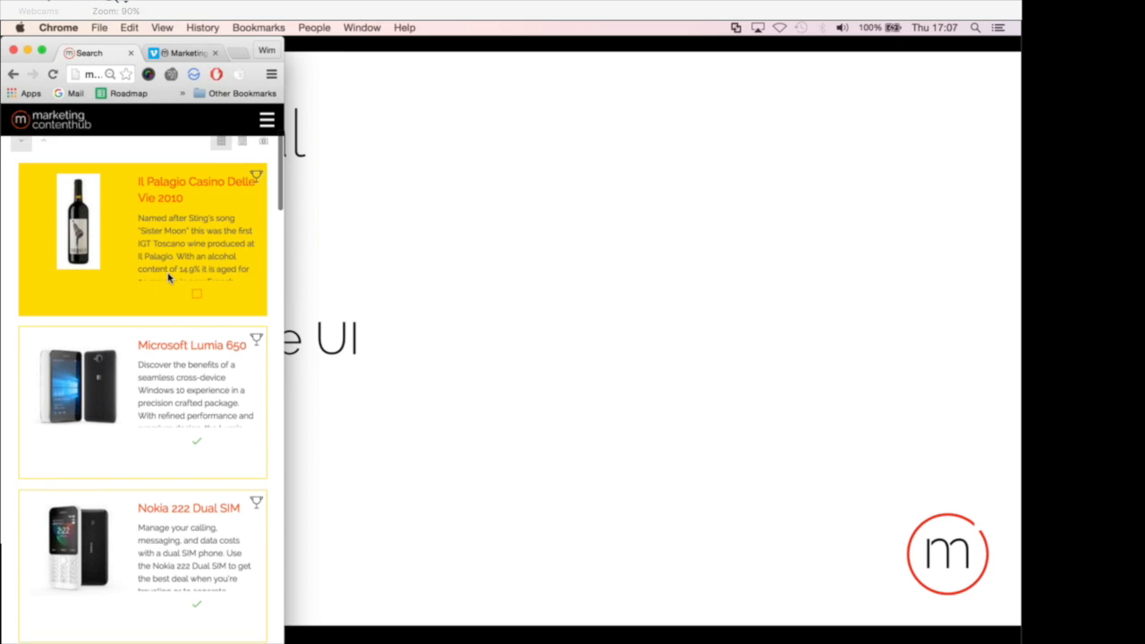
{"action": "scroll", "coordinate": [168, 275], "scroll_direction": "up", "scroll_amount": 3}
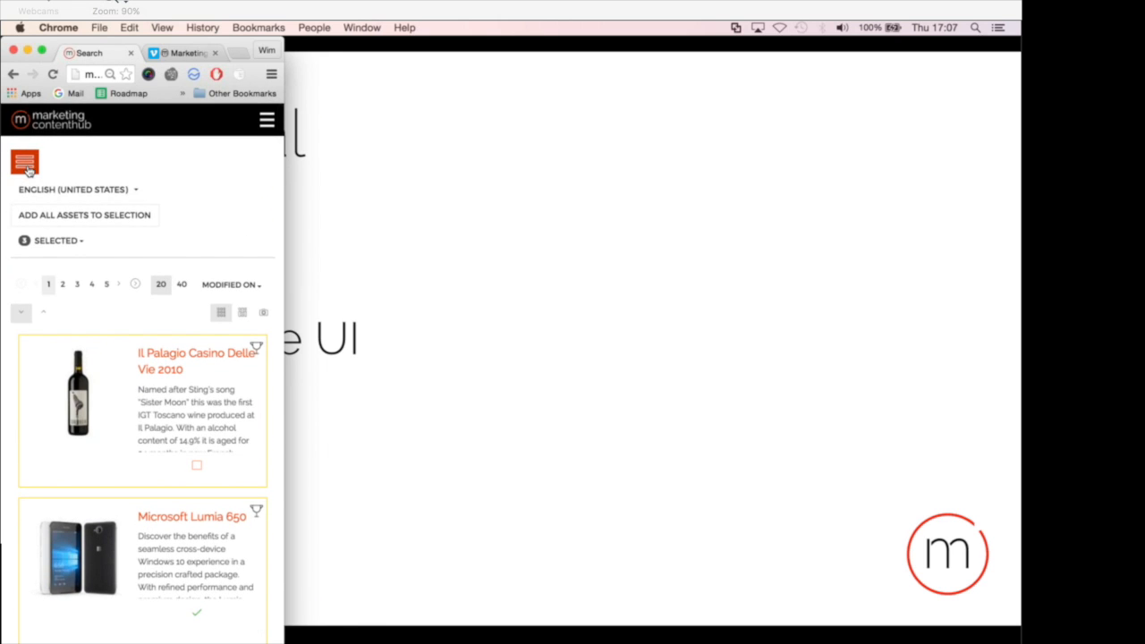
Show and hide the search facets in the narrow layout, and widen the browser window back to its full width
{"action": "left_click", "coordinate": [25, 166]}
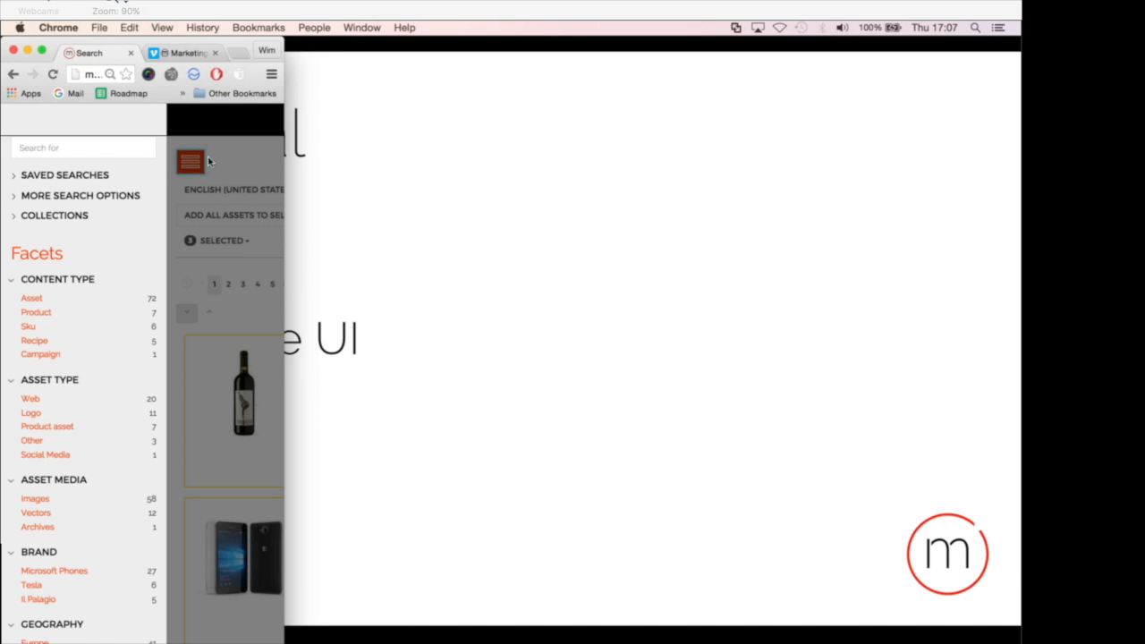
{"action": "left_click", "coordinate": [191, 161]}
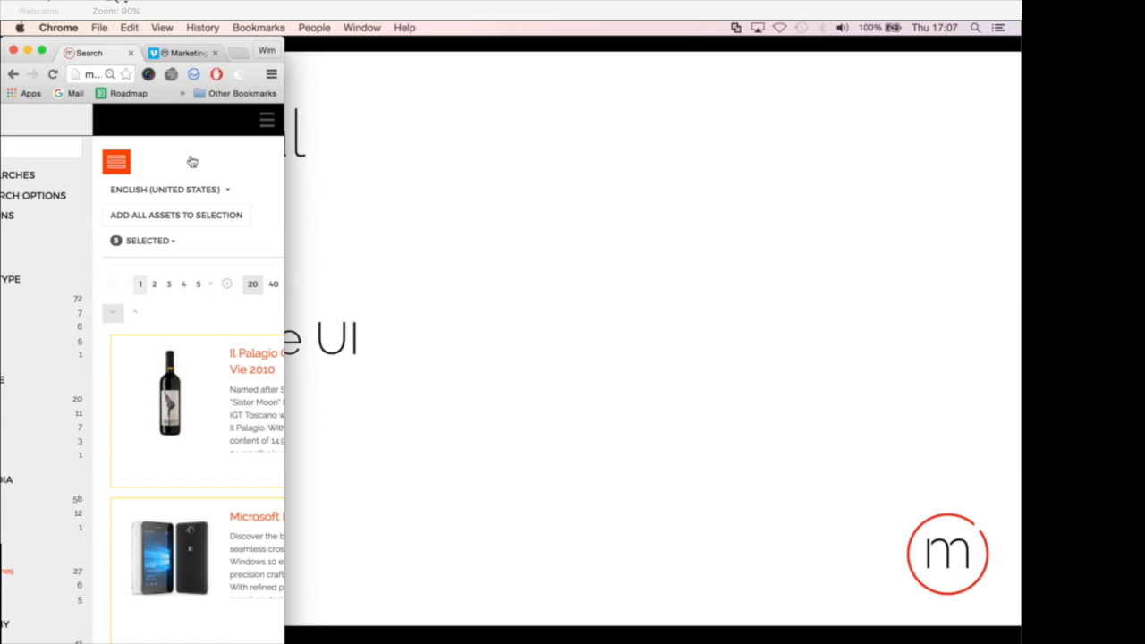
{"action": "left_click_drag", "start_coordinate": [284, 170], "coordinate": [1021, 320]}
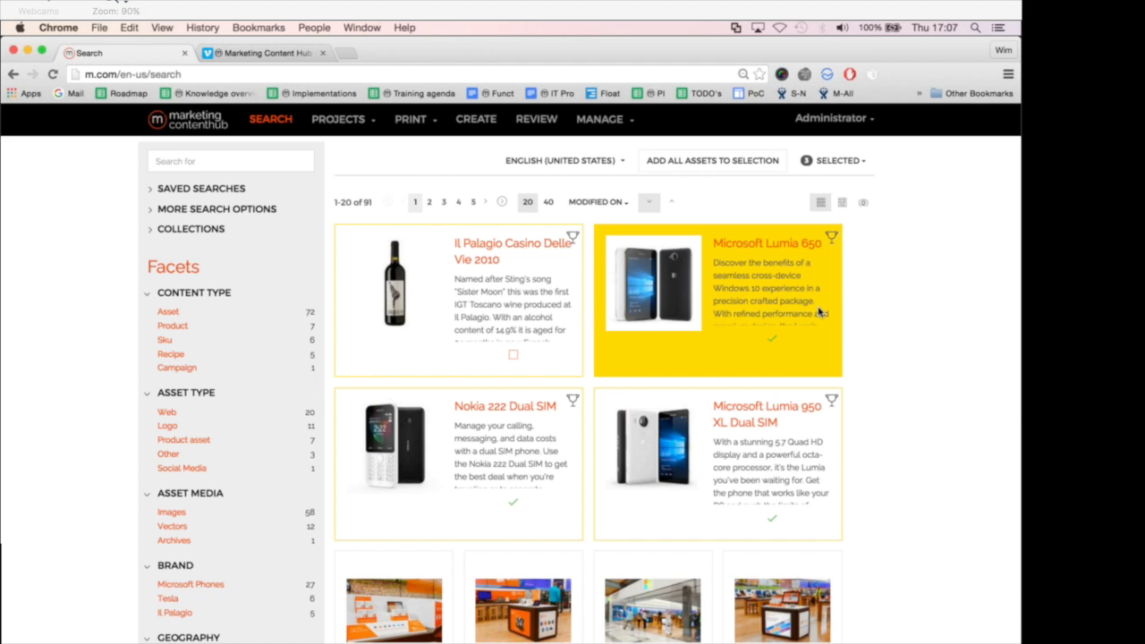
Switch to the presentation, advance it to the "Homepage tiles" slide, and return to Chrome
{"action": "key", "text": "super+Tab"}
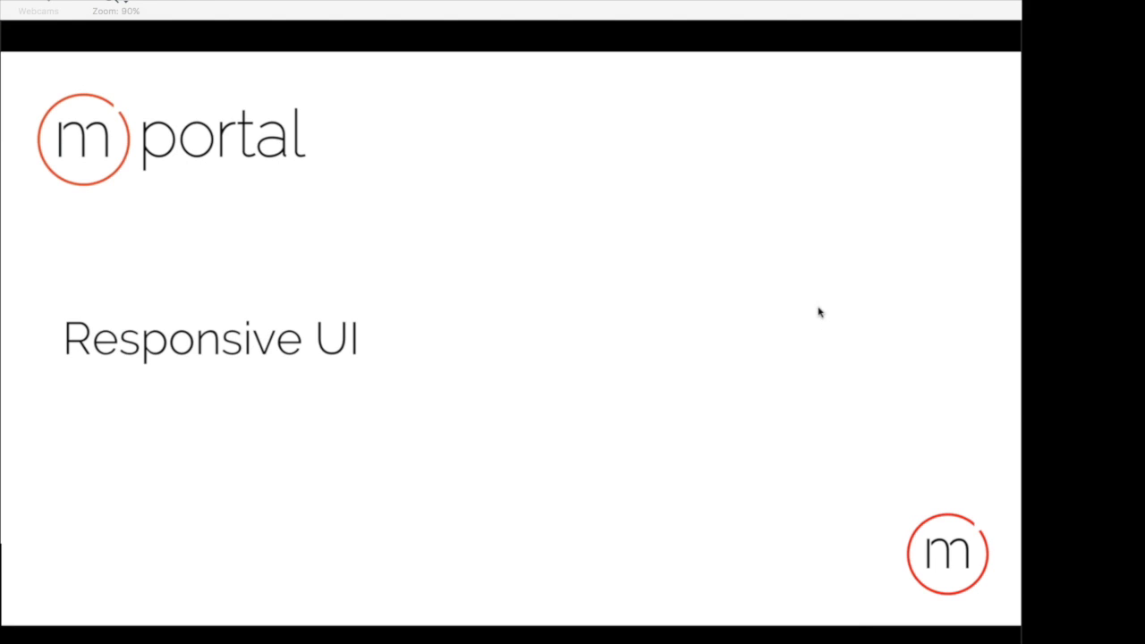
{"action": "key", "text": "Right"}
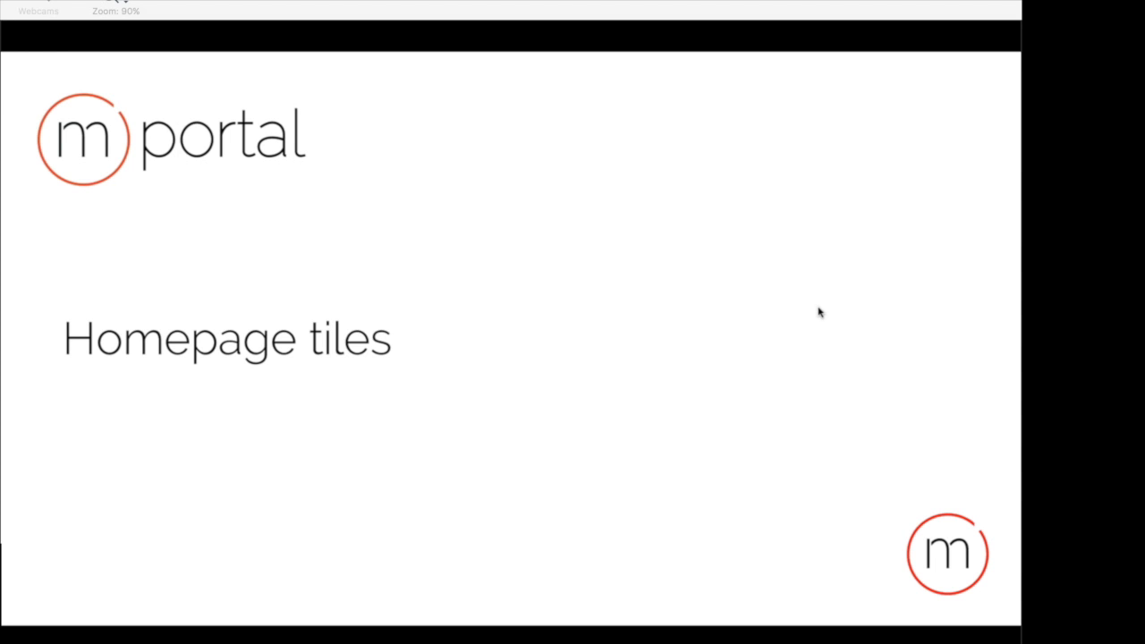
{"action": "key", "text": "super+Tab"}
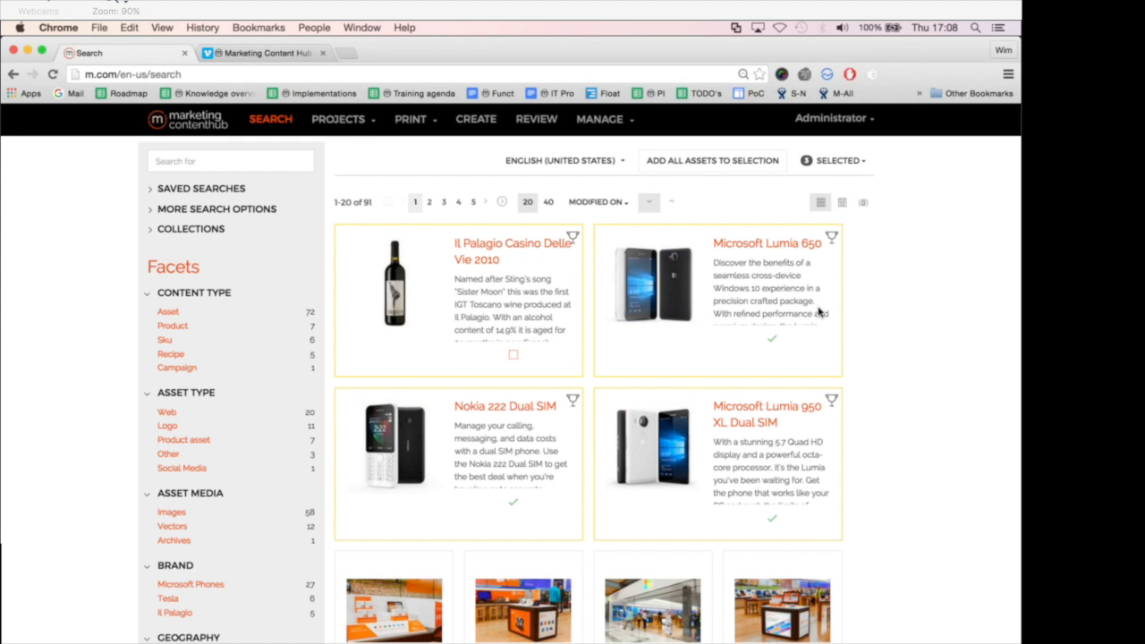
Return to the portal's home page and look over its welcome text and tiles
{"action": "left_click", "coordinate": [189, 120]}
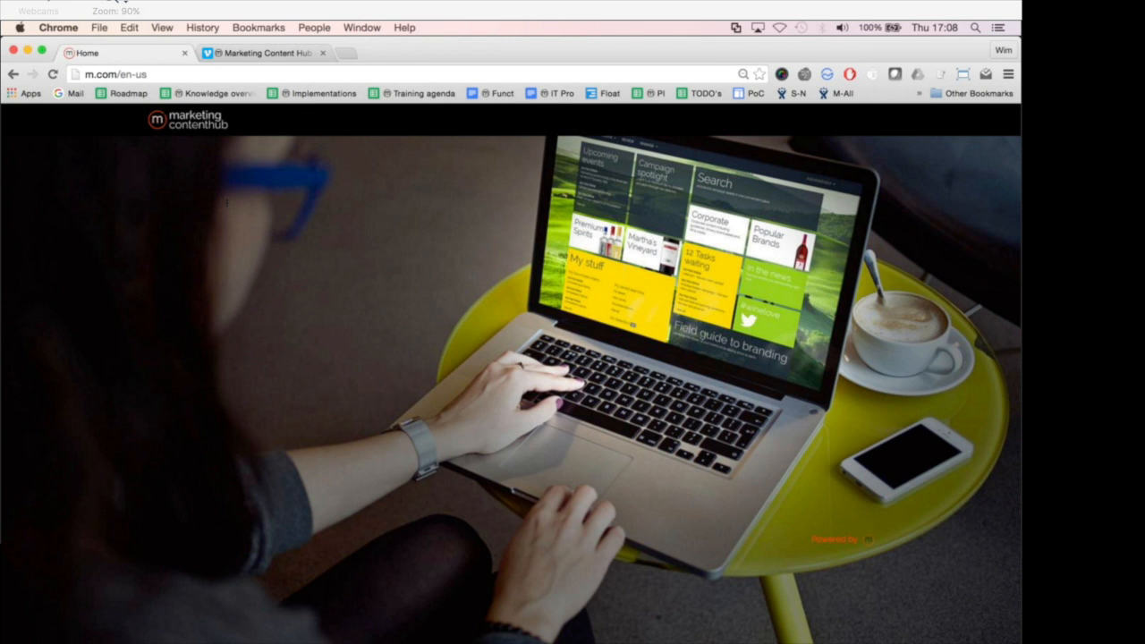
{"action": "scroll", "coordinate": [98, 197], "scroll_direction": "down", "scroll_amount": 2}
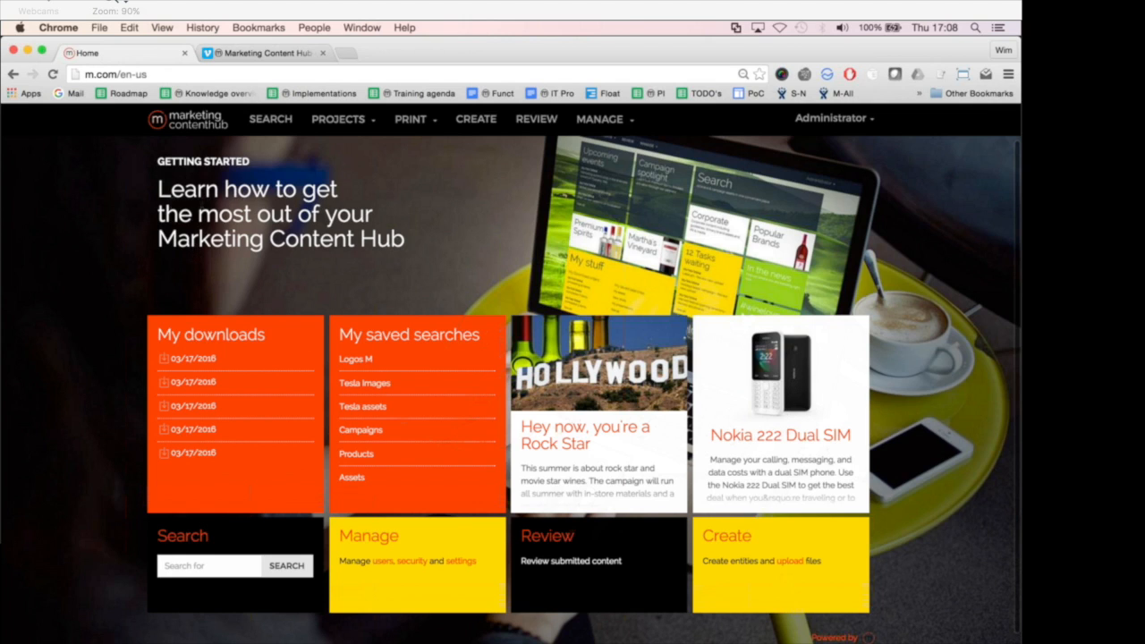
{"action": "left_click_drag", "start_coordinate": [178, 215], "coordinate": [270, 215]}
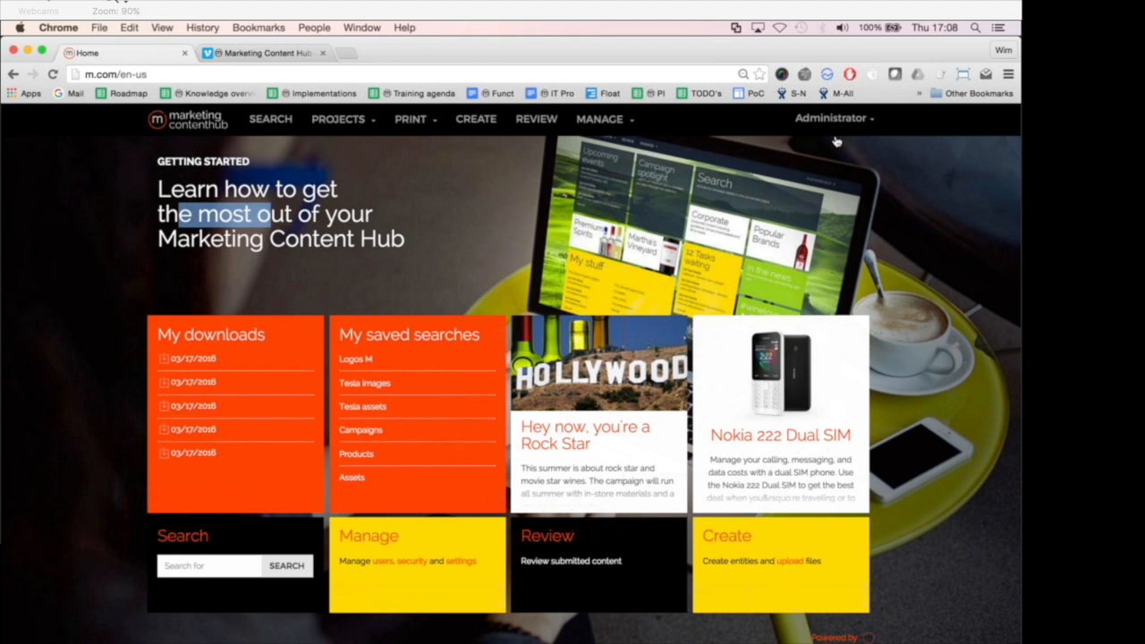
Open the Portal Management page in a new browser tab and switch to it
{"action": "left_click", "coordinate": [599, 119]}
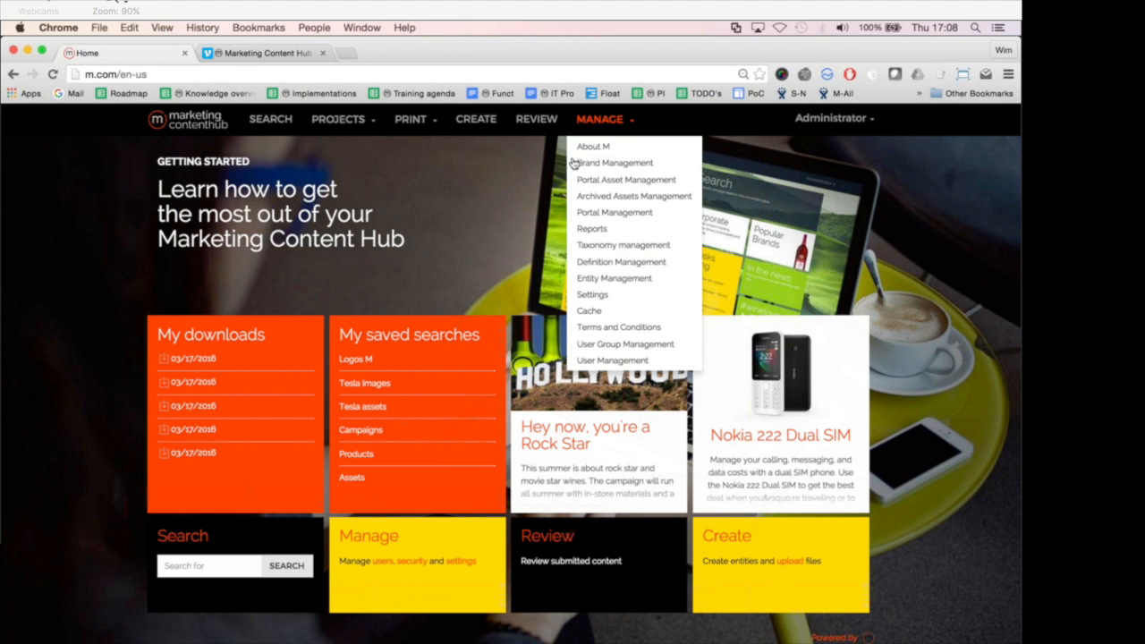
{"action": "right_click", "coordinate": [591, 222]}
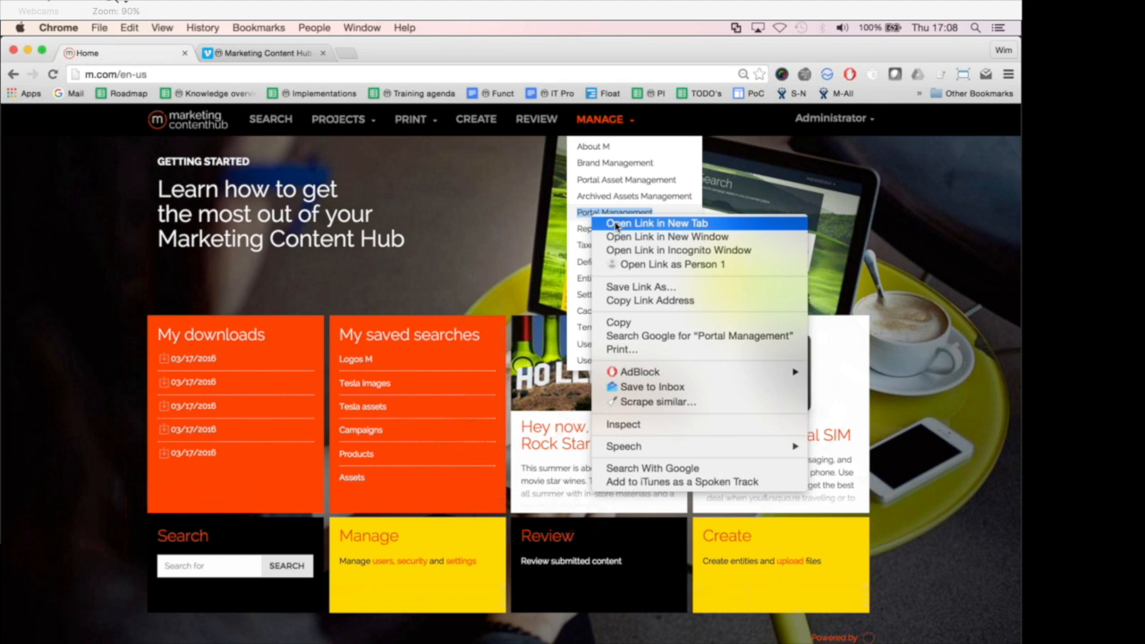
{"action": "left_click", "coordinate": [539, 230]}
{"action": "left_click", "coordinate": [471, 205]}
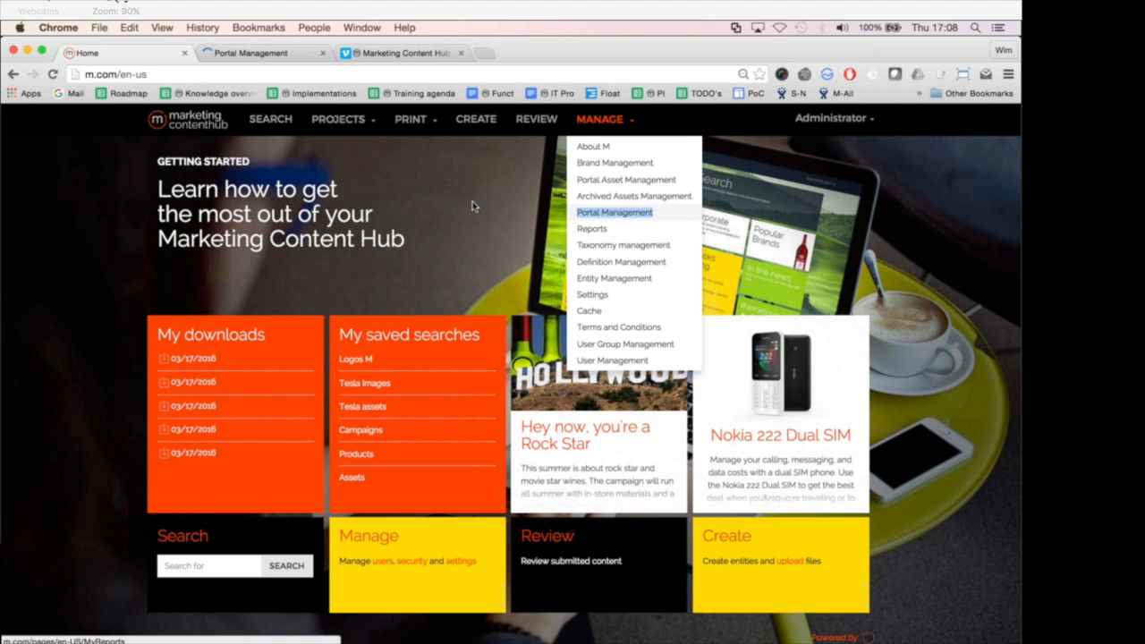
{"action": "key", "text": "ctrl+Tab"}
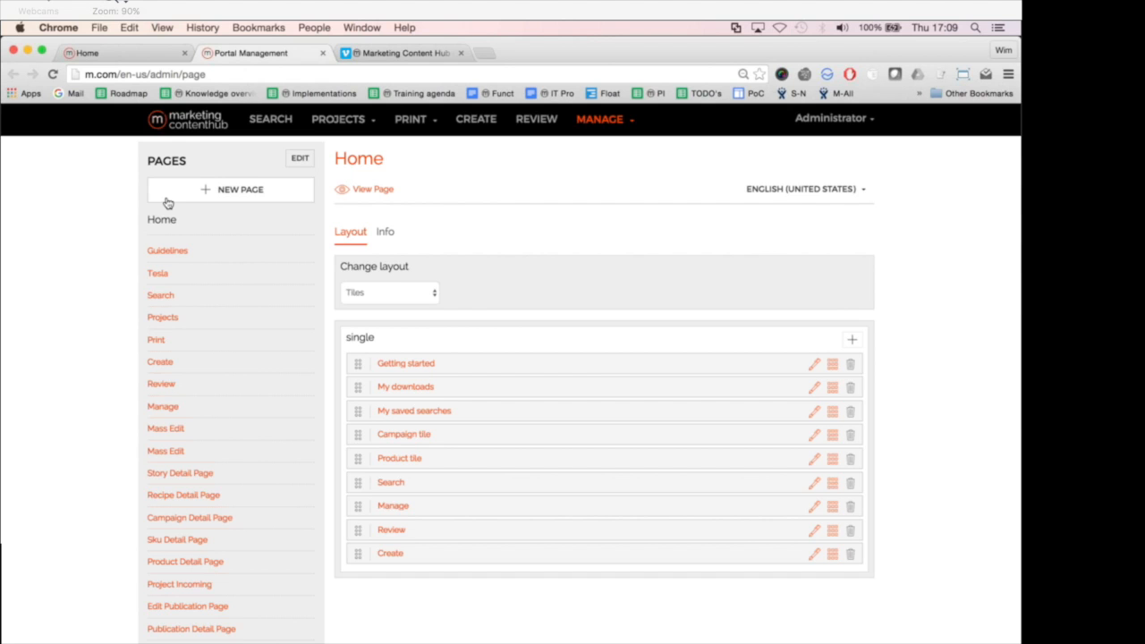
Move the My downloads component below My saved searches in the Home page layout, and reload the home page to check the tile order
{"action": "scroll", "coordinate": [167, 204], "scroll_direction": "down", "scroll_amount": 1}
{"action": "scroll", "coordinate": [214, 206], "scroll_direction": "up", "scroll_amount": 1}
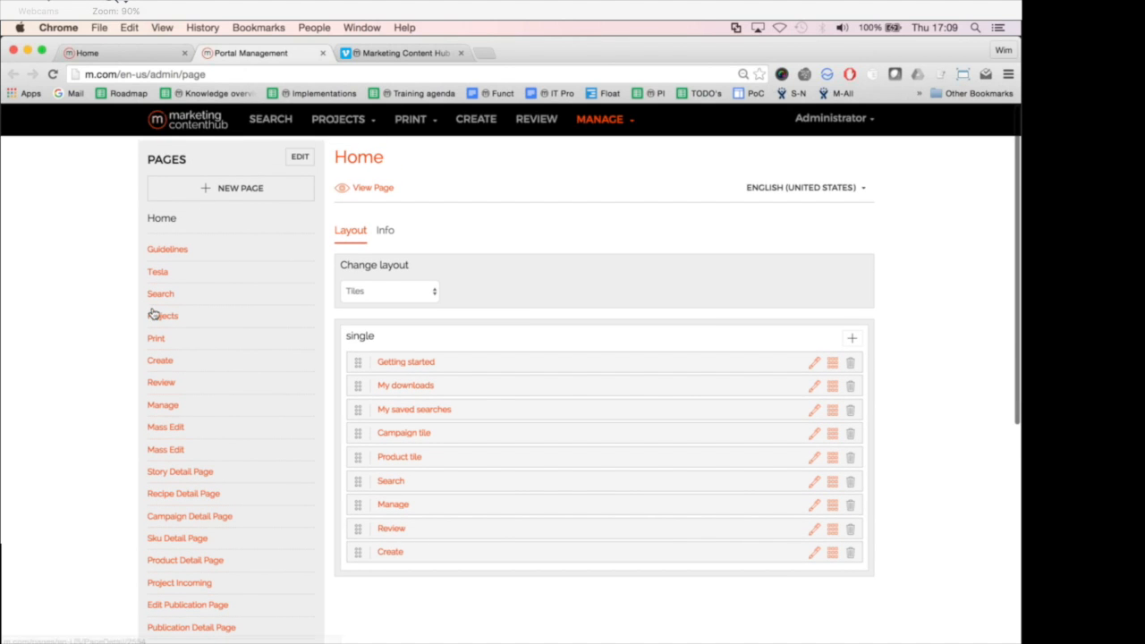
{"action": "scroll", "coordinate": [245, 455], "scroll_direction": "down", "scroll_amount": 1}
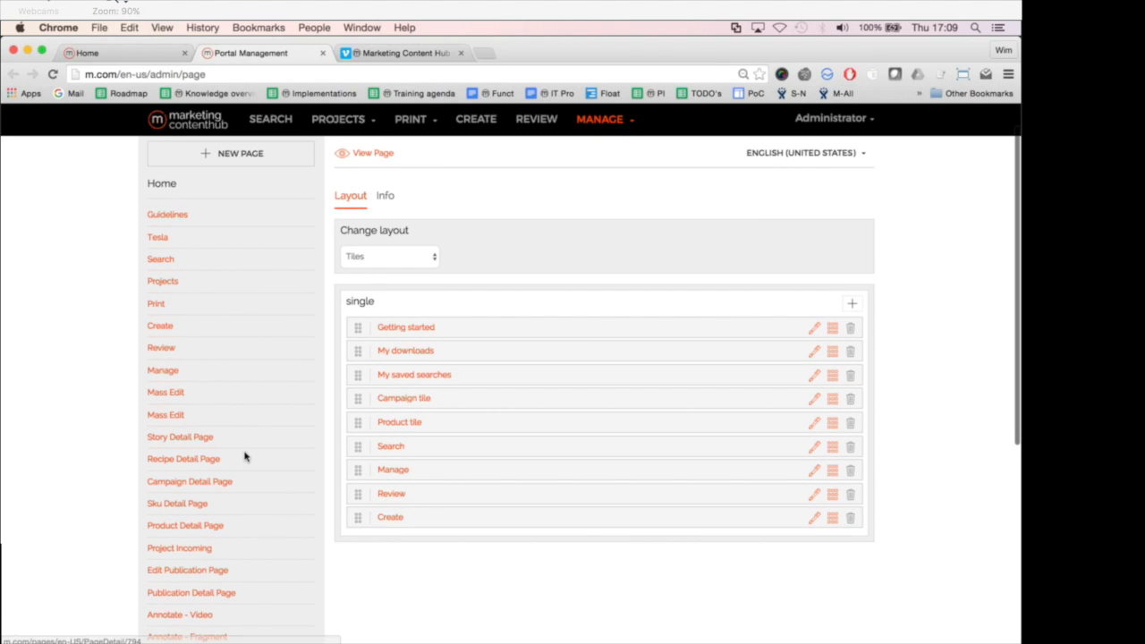
{"action": "scroll", "coordinate": [246, 457], "scroll_direction": "down", "scroll_amount": 1}
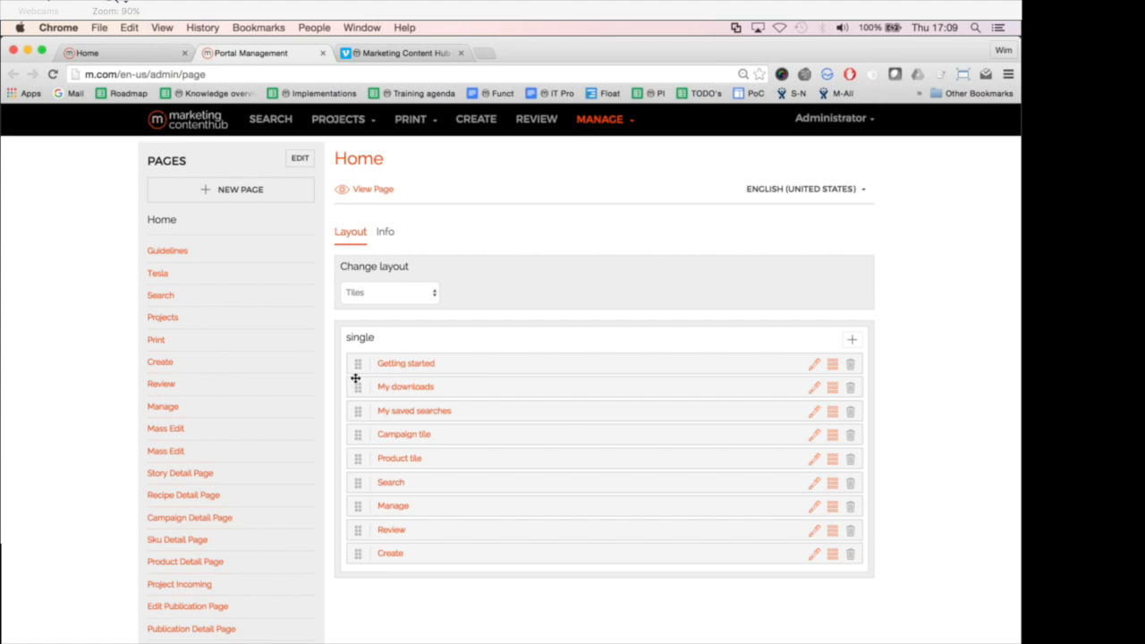
{"action": "left_click_drag", "start_coordinate": [358, 385], "coordinate": [360, 411]}
{"action": "left_click", "coordinate": [125, 53]}
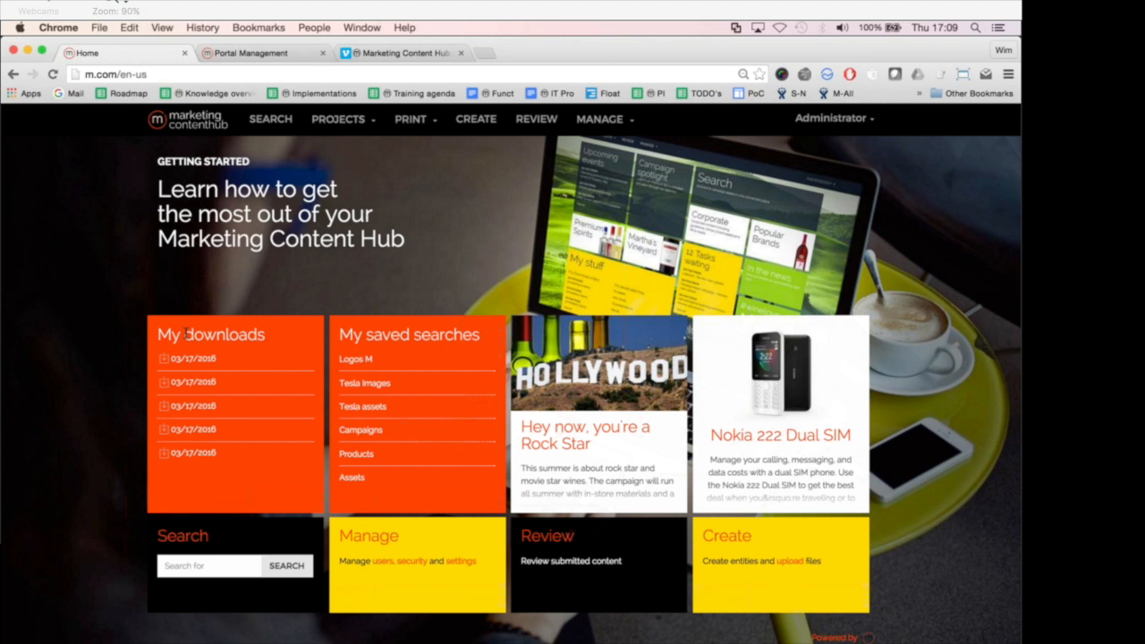
{"action": "left_click", "coordinate": [53, 75]}
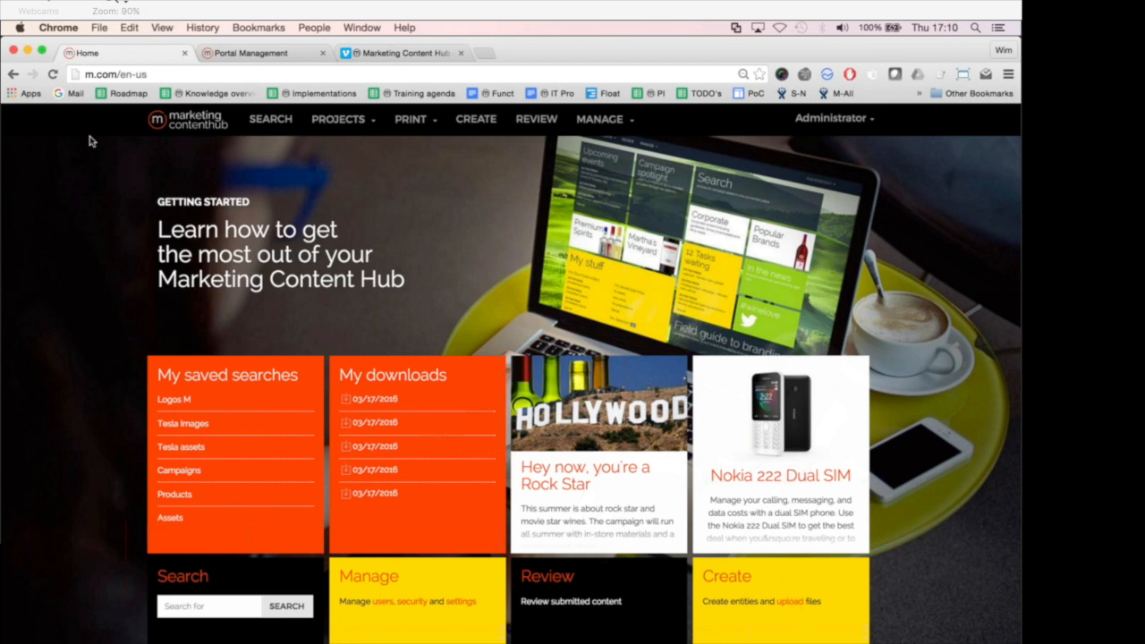
Open the Search page, filter the content by the Product content type, and look through the results
{"action": "left_click", "coordinate": [282, 130]}
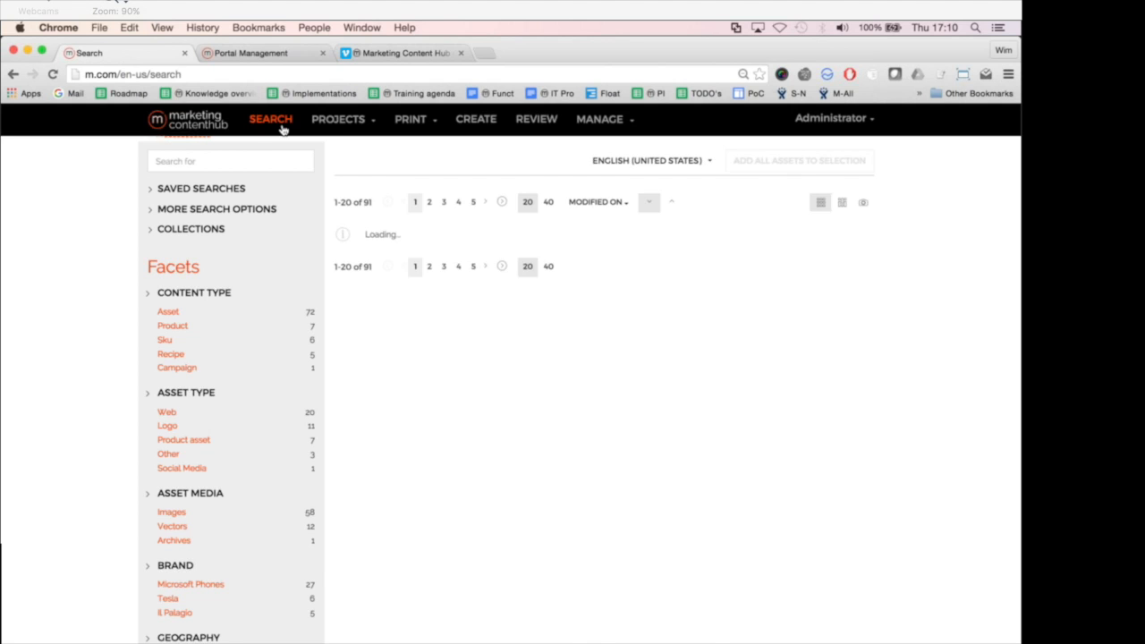
{"action": "left_click", "coordinate": [183, 329]}
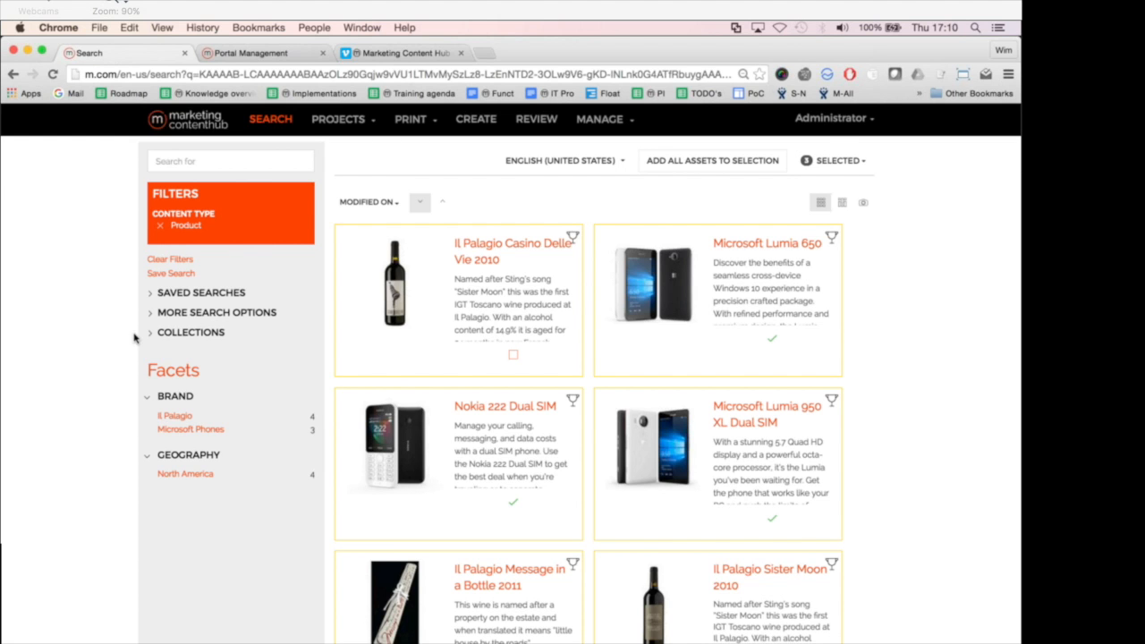
{"action": "scroll", "coordinate": [682, 259], "scroll_direction": "down", "scroll_amount": 2}
{"action": "scroll", "coordinate": [681, 261], "scroll_direction": "down", "scroll_amount": 4}
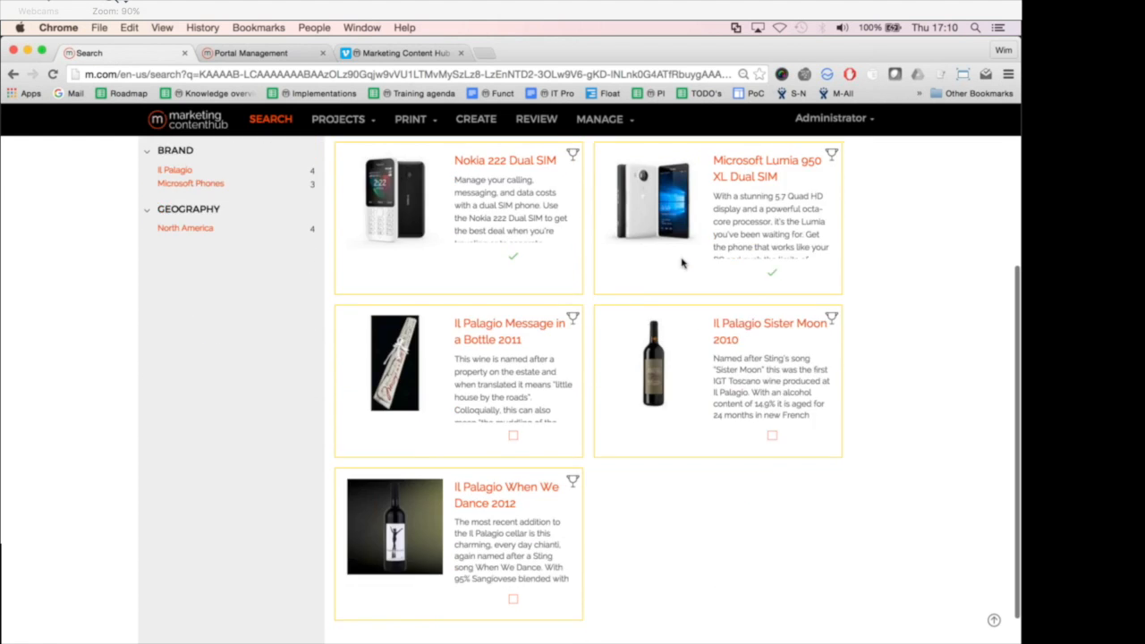
{"action": "scroll", "coordinate": [682, 262], "scroll_direction": "up", "scroll_amount": 5}
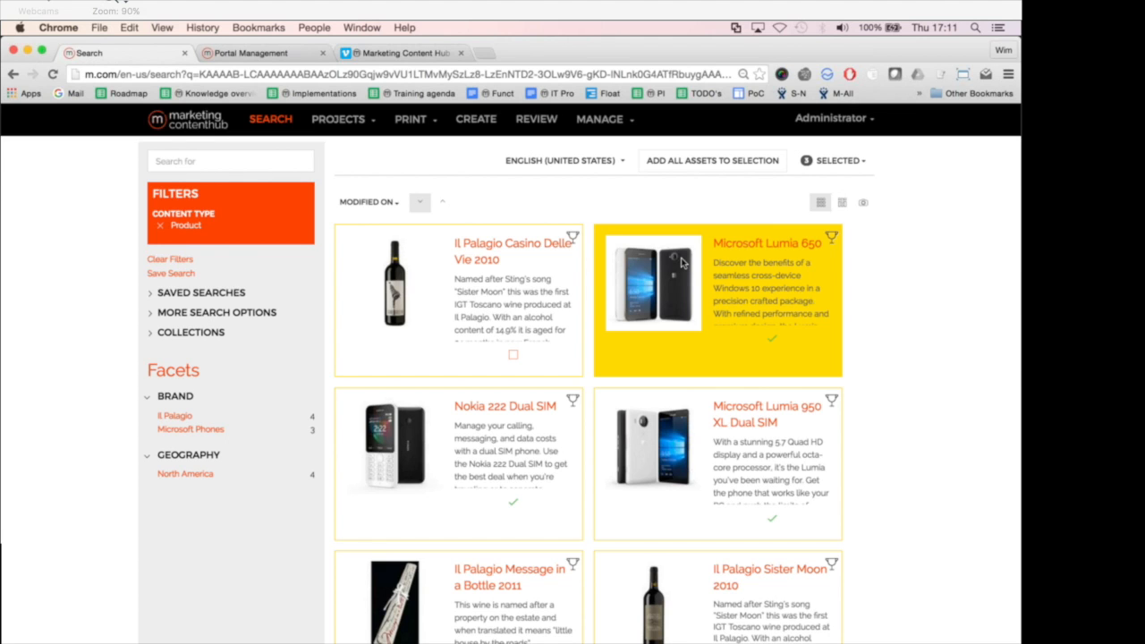
Add an Entity List component named "New products" to the Home page layout in Portal Management
{"action": "left_click", "coordinate": [251, 54]}
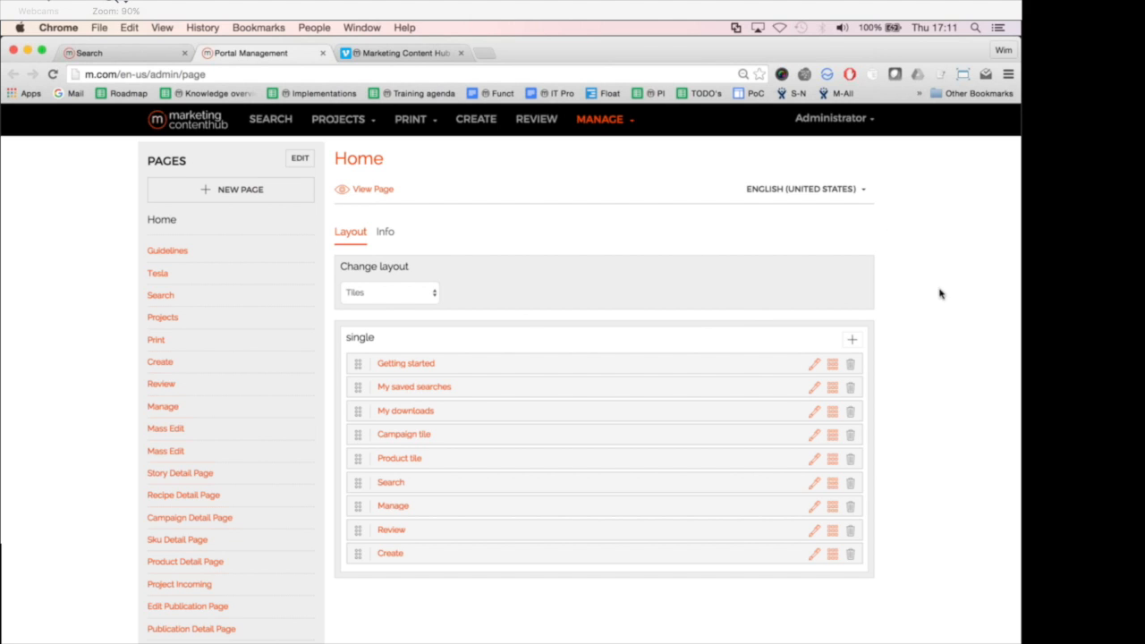
{"action": "left_click", "coordinate": [854, 343]}
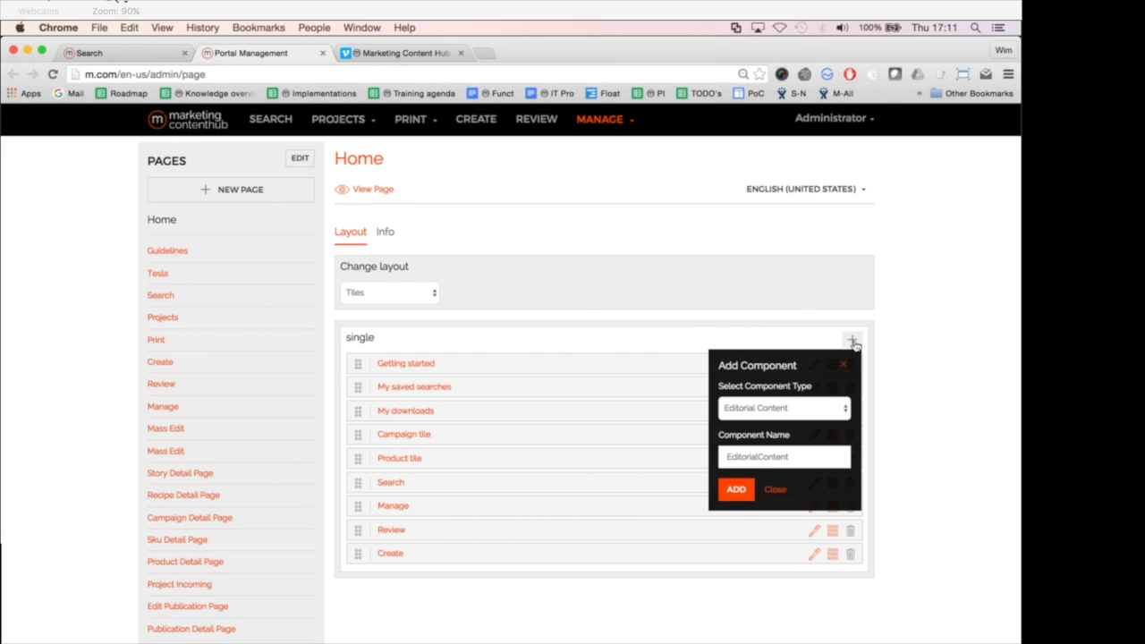
{"action": "left_click", "coordinate": [745, 417]}
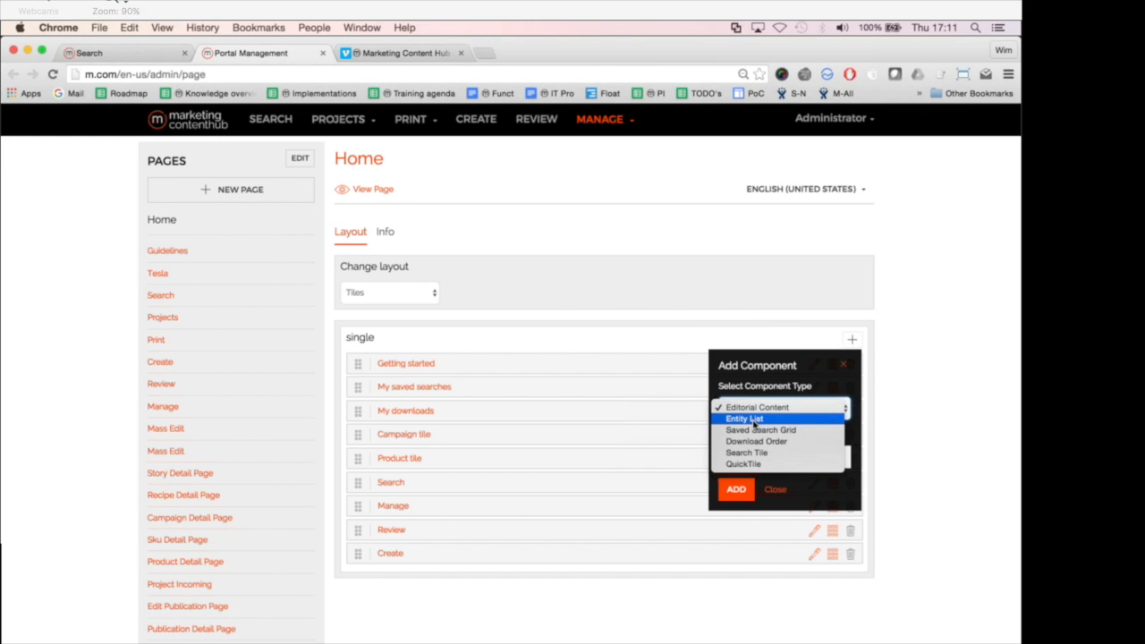
{"action": "left_click", "coordinate": [754, 420]}
{"action": "triple_click", "coordinate": [754, 457]}
{"action": "type", "text": "N"}
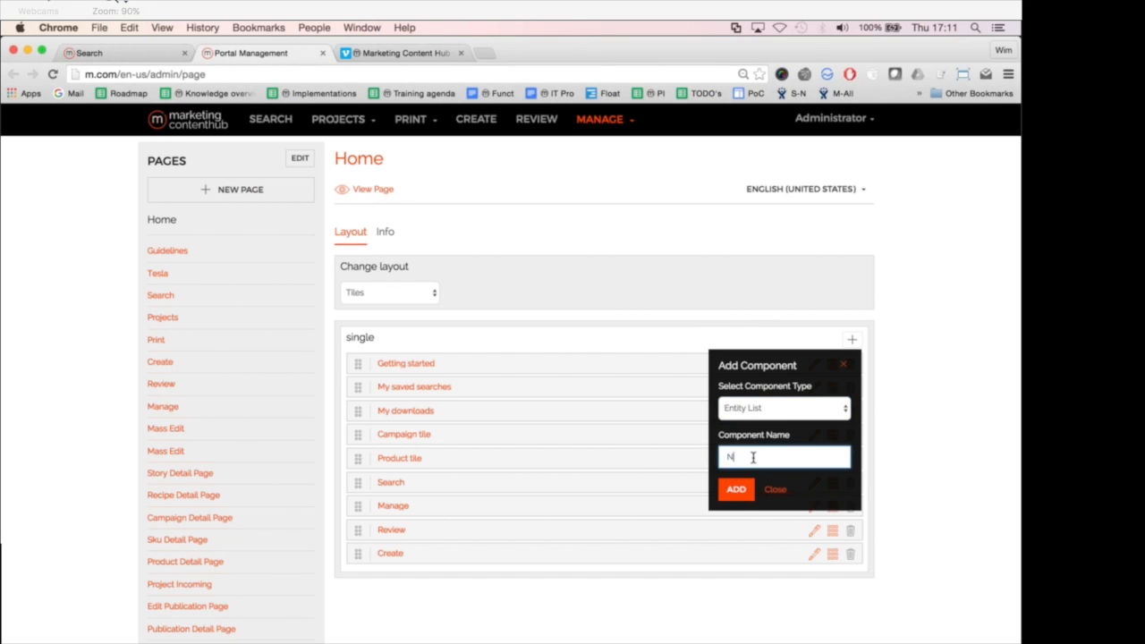
{"action": "type", "text": "ew products"}
{"action": "left_click", "coordinate": [735, 489]}
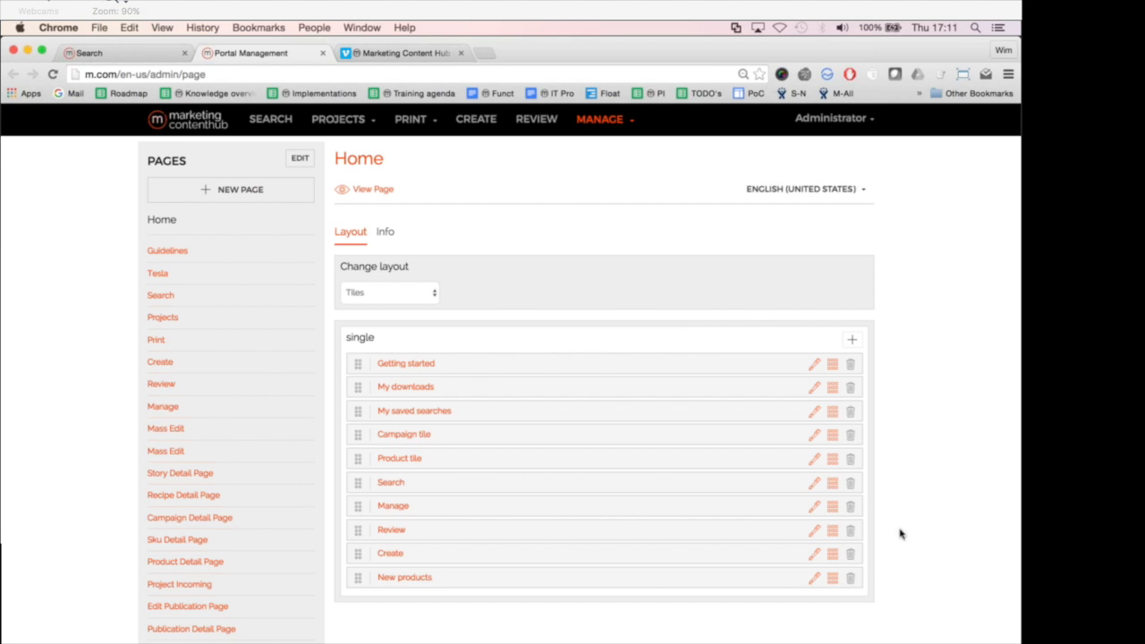
Enable Convert To Tile for the New products component and look at the available tile dimensions
{"action": "left_click", "coordinate": [832, 579]}
{"action": "left_click", "coordinate": [771, 390]}
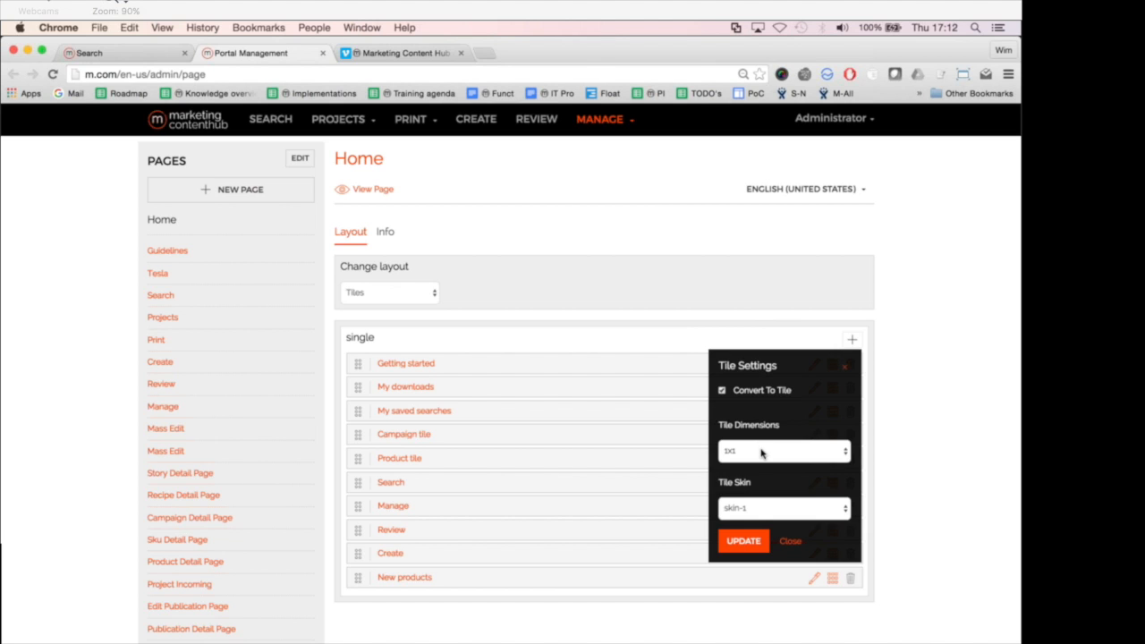
{"action": "left_click", "coordinate": [760, 450]}
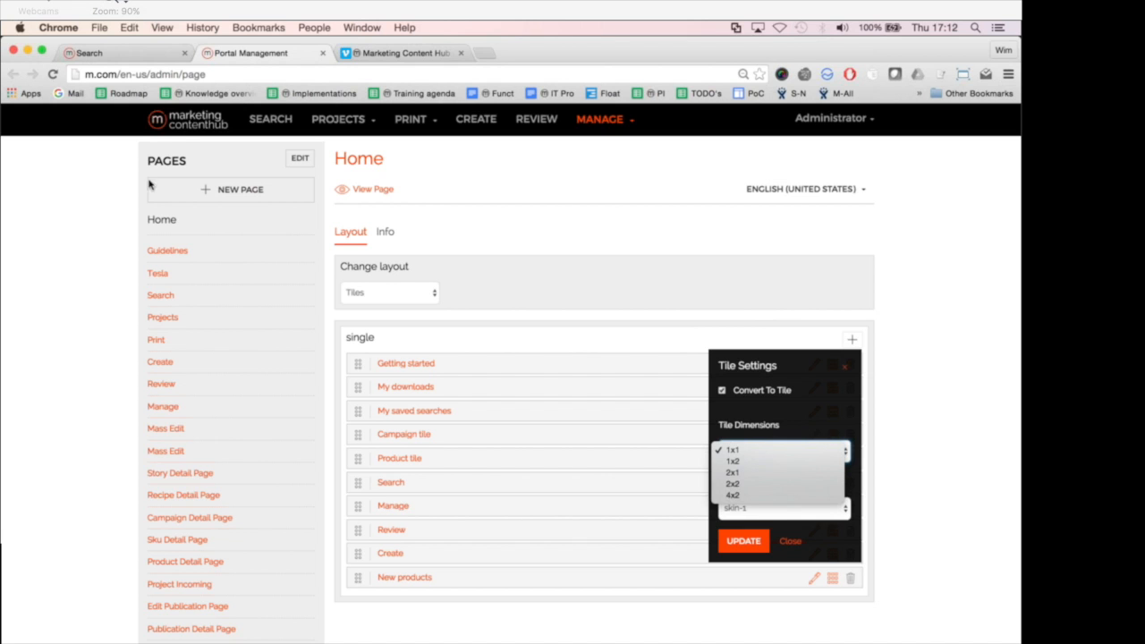
{"action": "left_click", "coordinate": [95, 179]}
Switch to the portal's home page and reload it to check for the new tile
{"action": "left_click", "coordinate": [123, 55]}
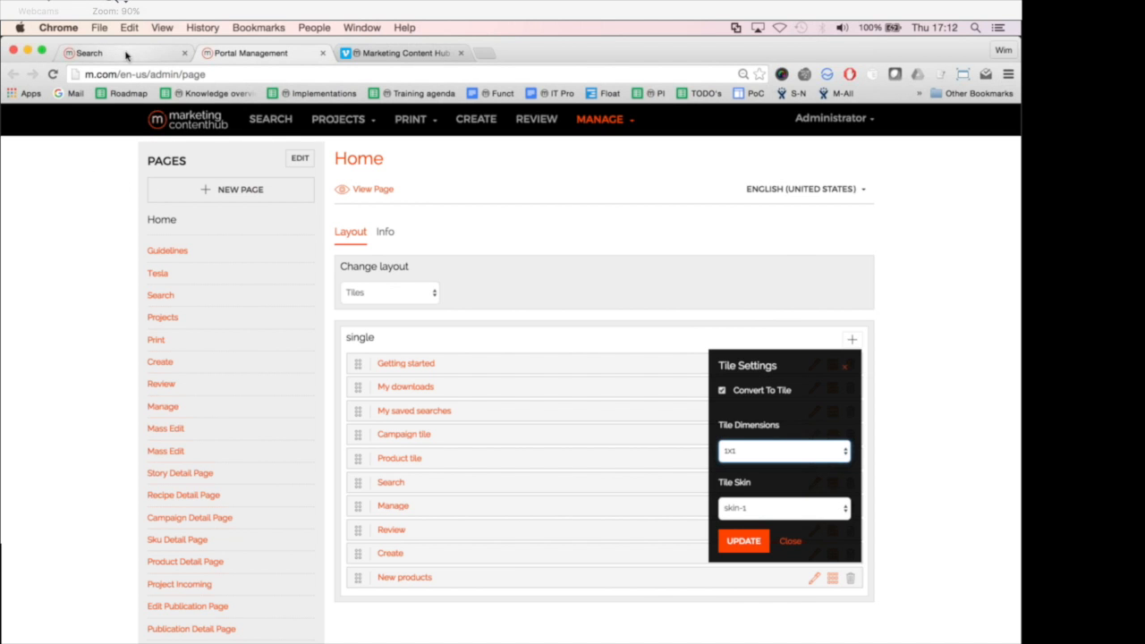
{"action": "left_click", "coordinate": [194, 114]}
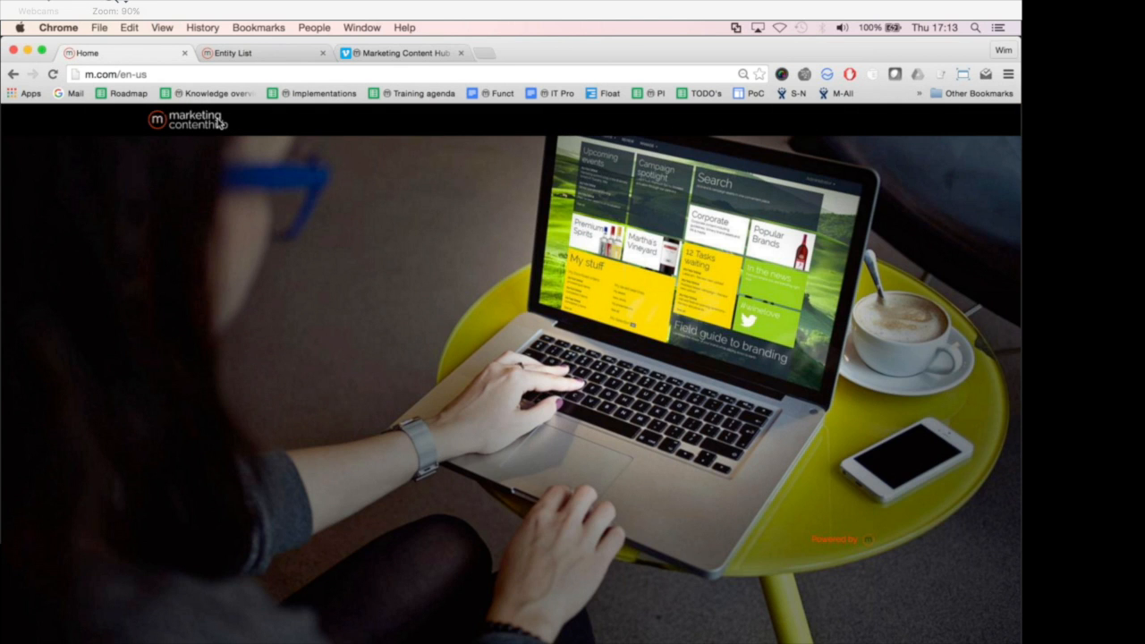
{"action": "left_click", "coordinate": [52, 74]}
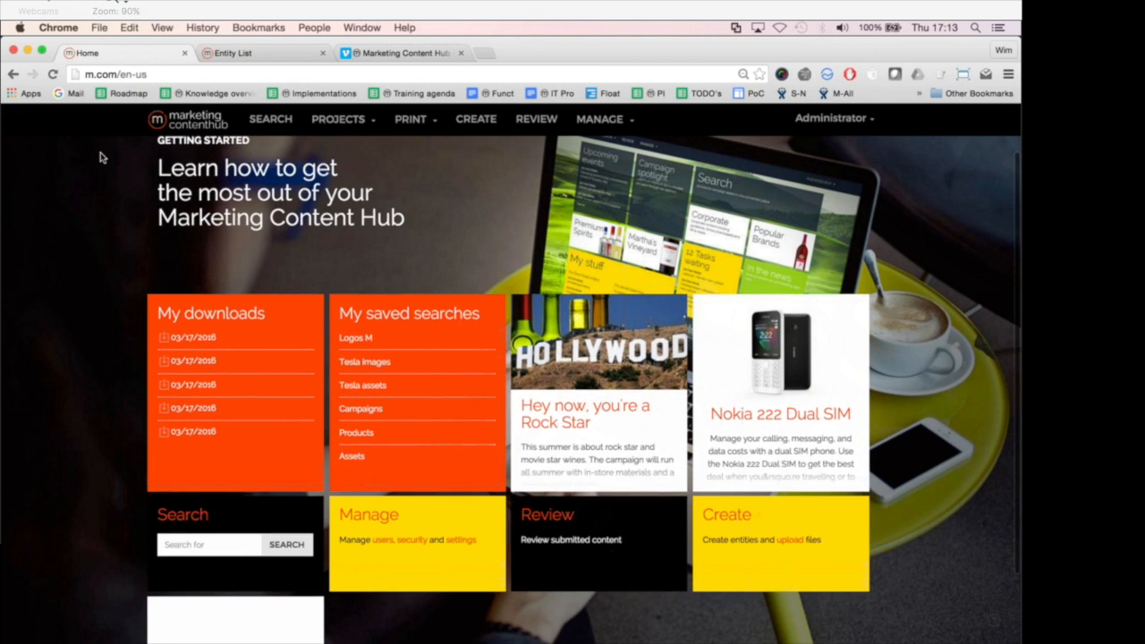
Return from the Entity List configuration to the Home page layout and open the tile settings of New products
{"action": "key", "text": "ctrl+Tab"}
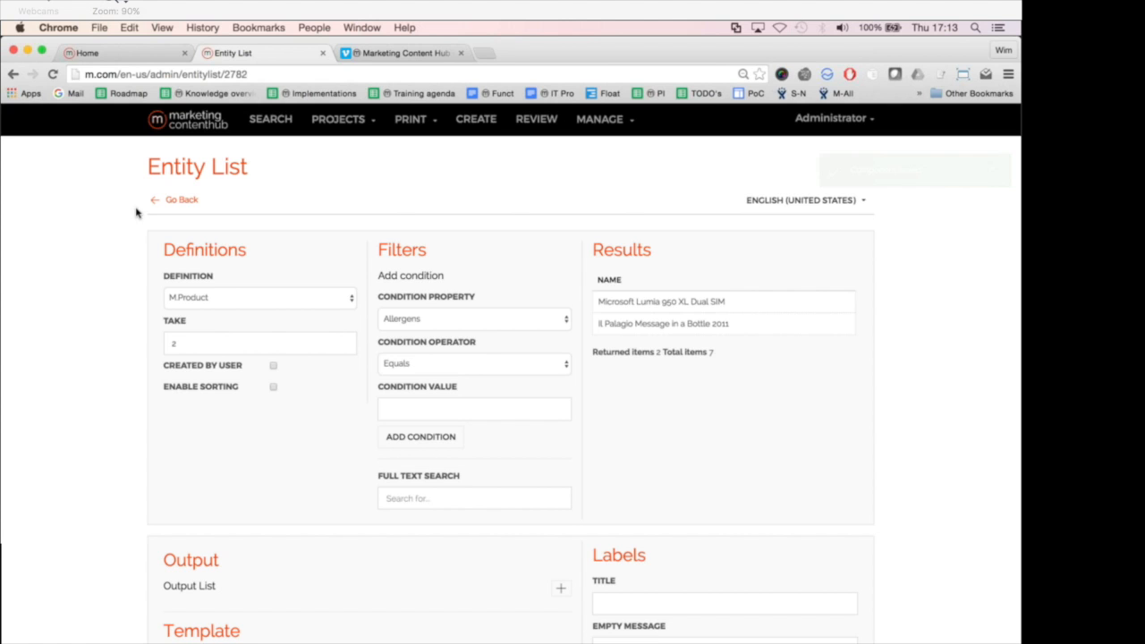
{"action": "left_click", "coordinate": [170, 198]}
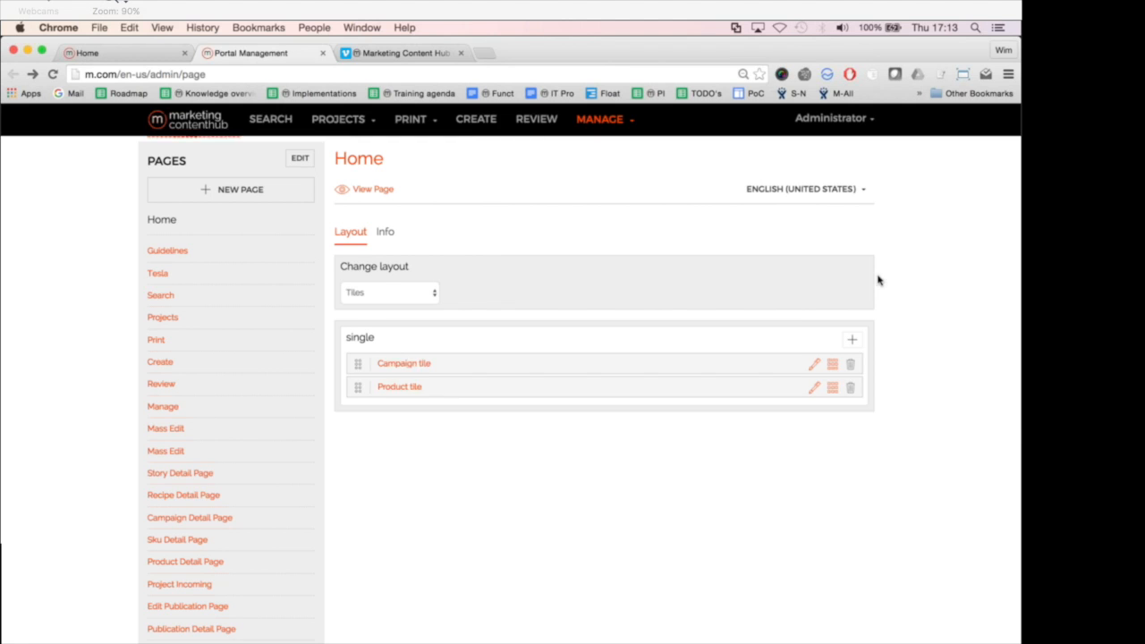
{"action": "scroll", "coordinate": [877, 280], "scroll_direction": "down", "scroll_amount": 1}
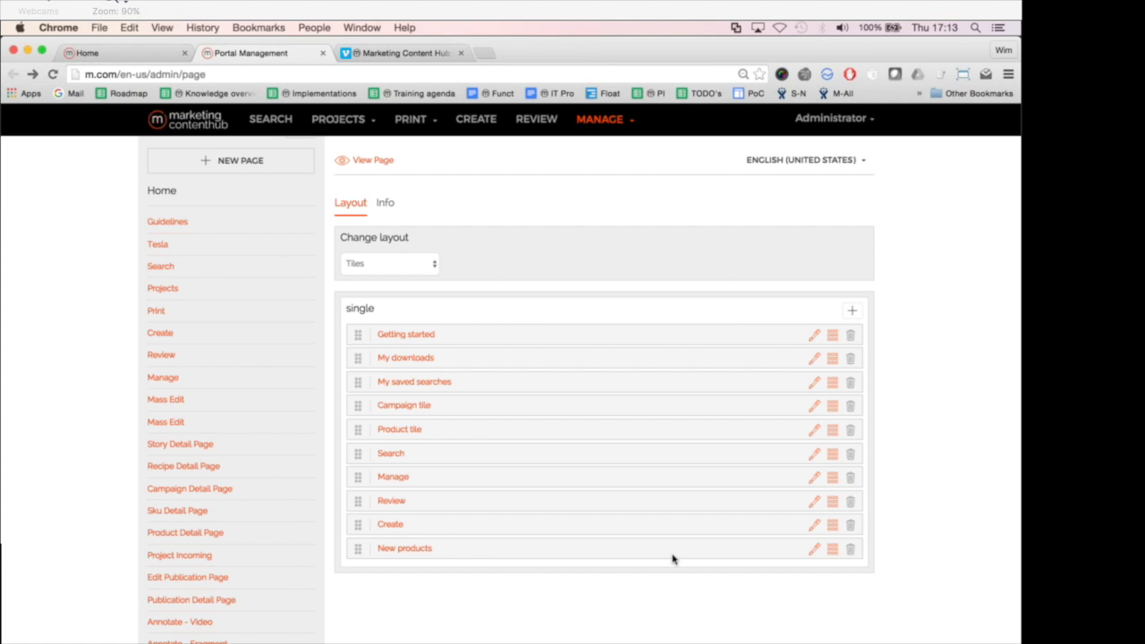
{"action": "left_click", "coordinate": [831, 550]}
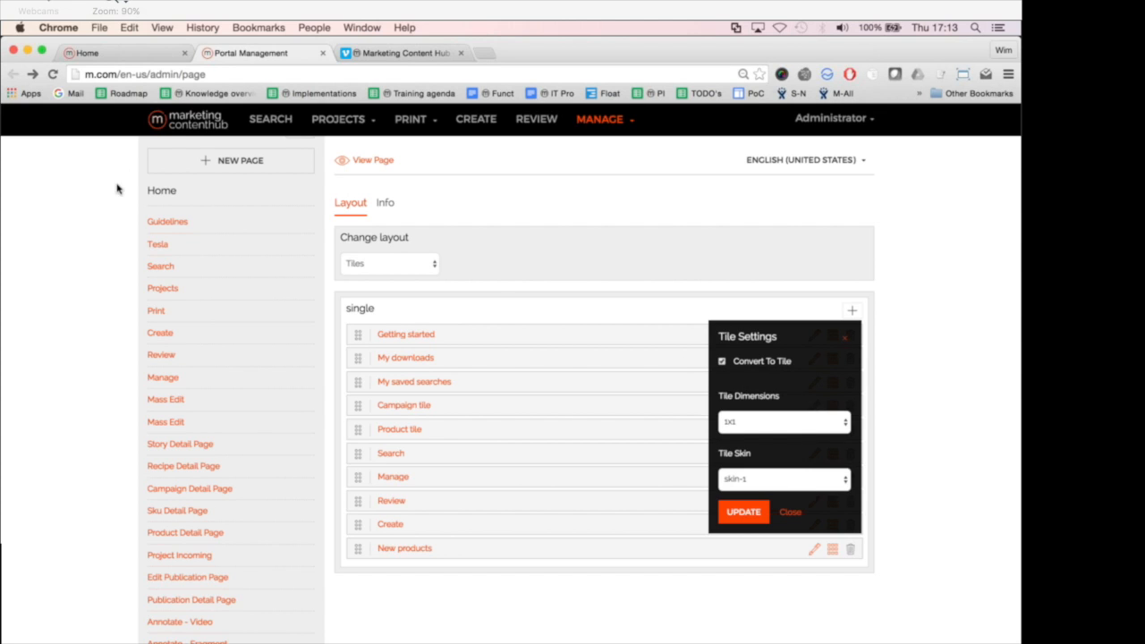
Compare the sizes of the existing tiles on the portal's home page, and return to Portal Management
{"action": "left_click", "coordinate": [131, 54]}
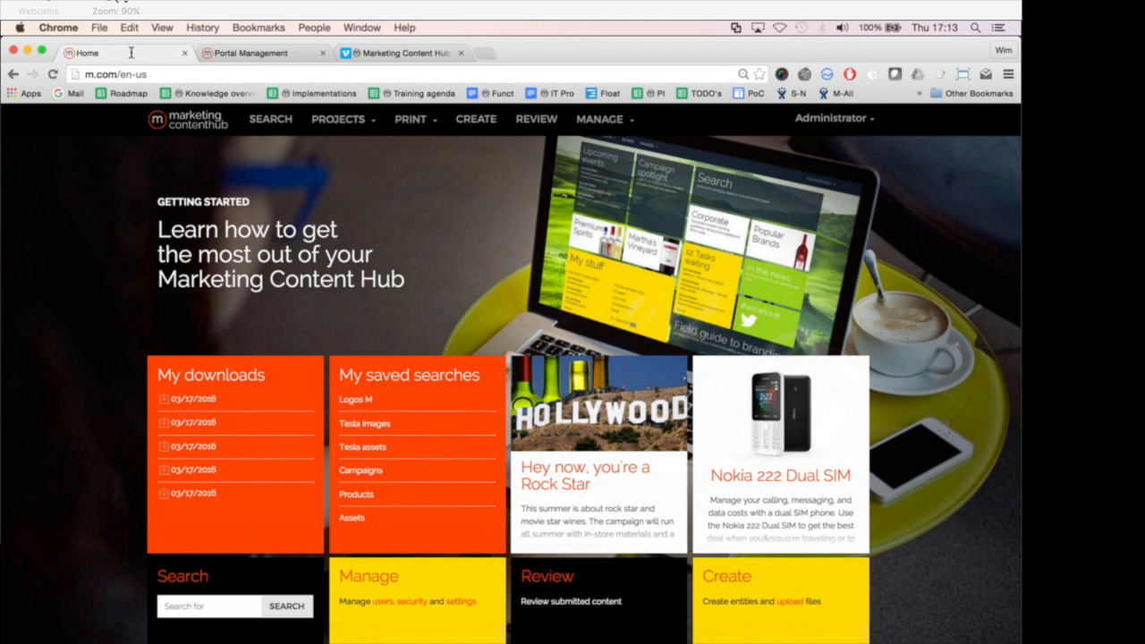
{"action": "scroll", "coordinate": [387, 328], "scroll_direction": "down", "scroll_amount": 1}
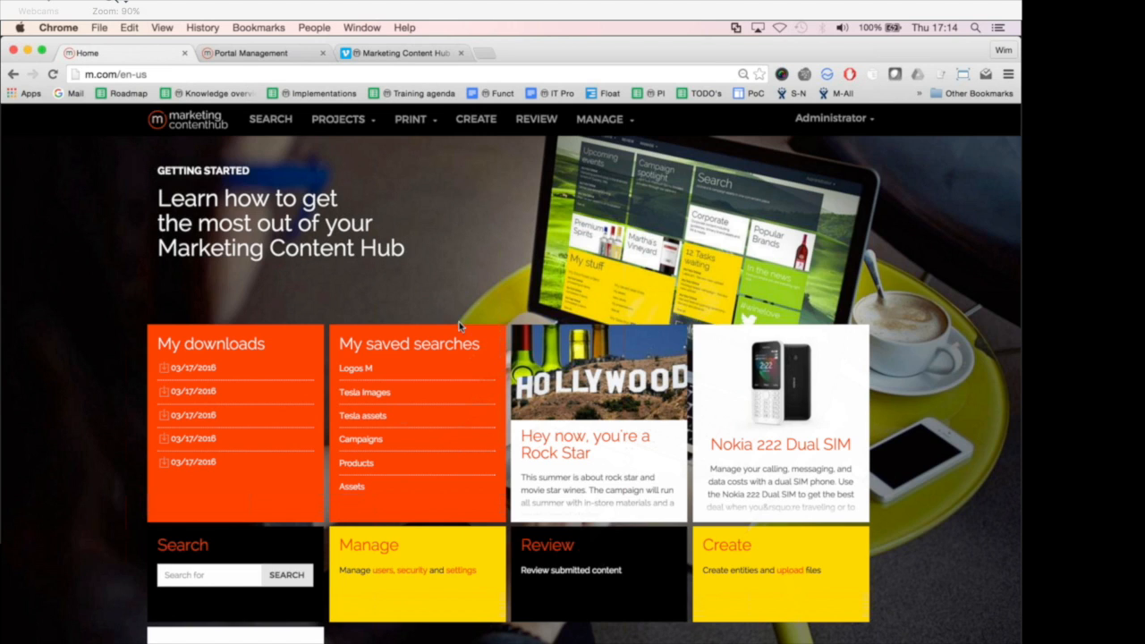
{"action": "left_click", "coordinate": [259, 55]}
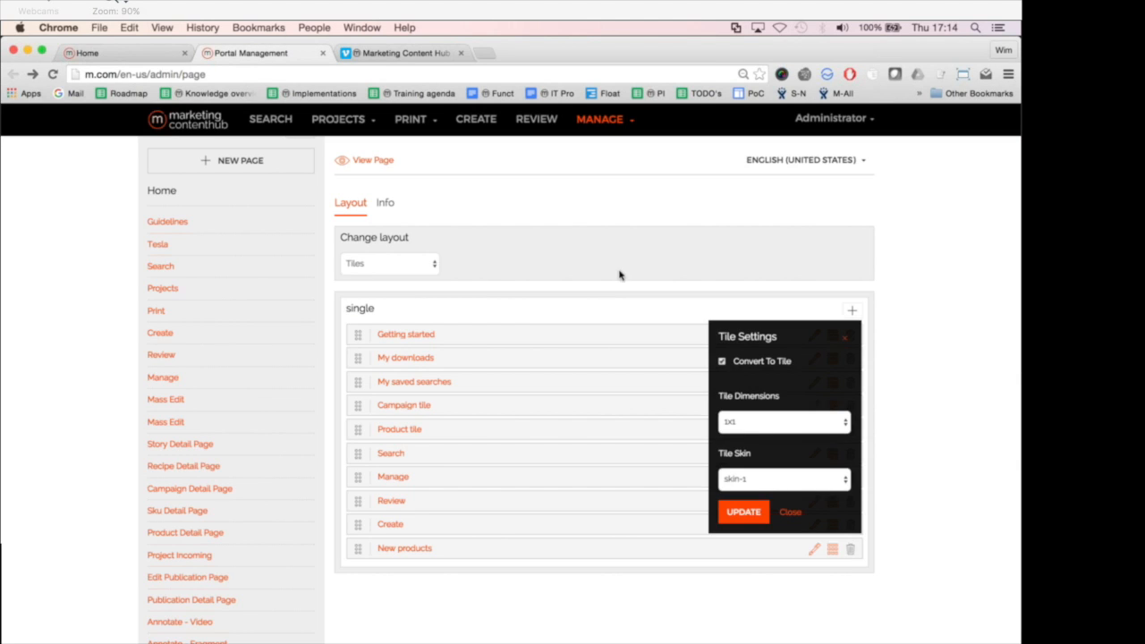
Set the New products tile's dimensions to 2x2, keep skin-1 as its skin, and update the tile settings
{"action": "left_click", "coordinate": [743, 421]}
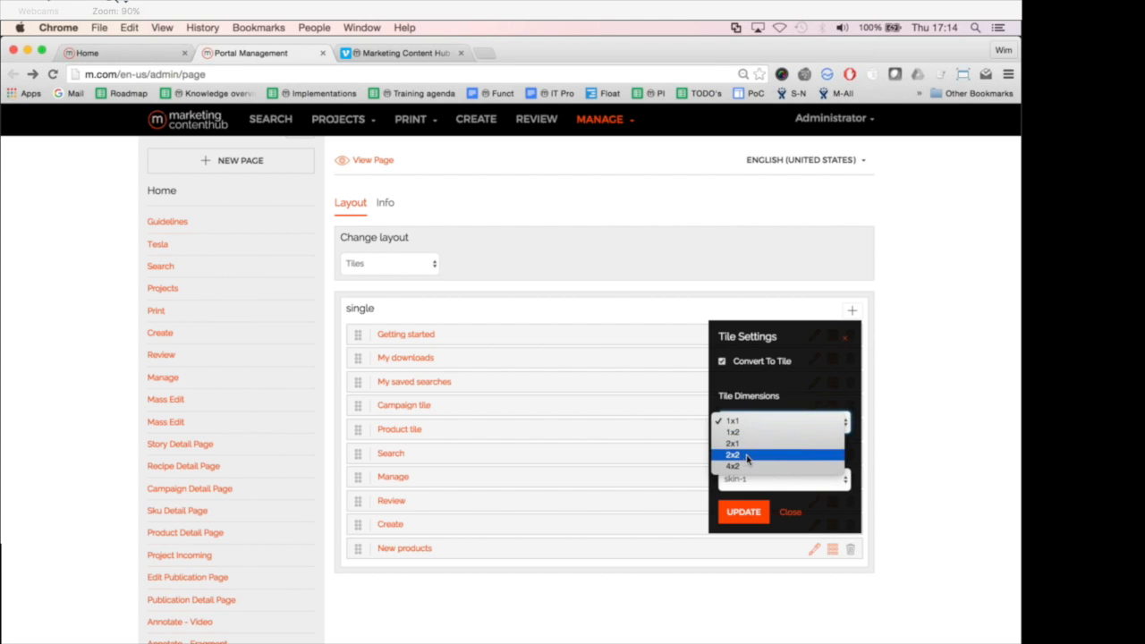
{"action": "left_click", "coordinate": [747, 459]}
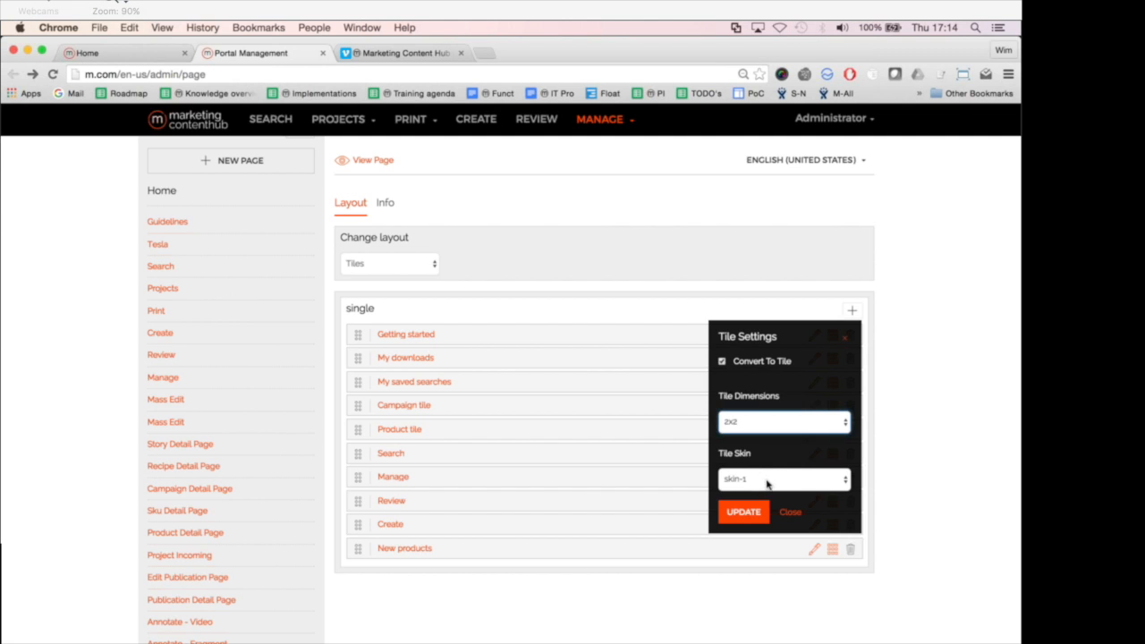
{"action": "left_click", "coordinate": [767, 481]}
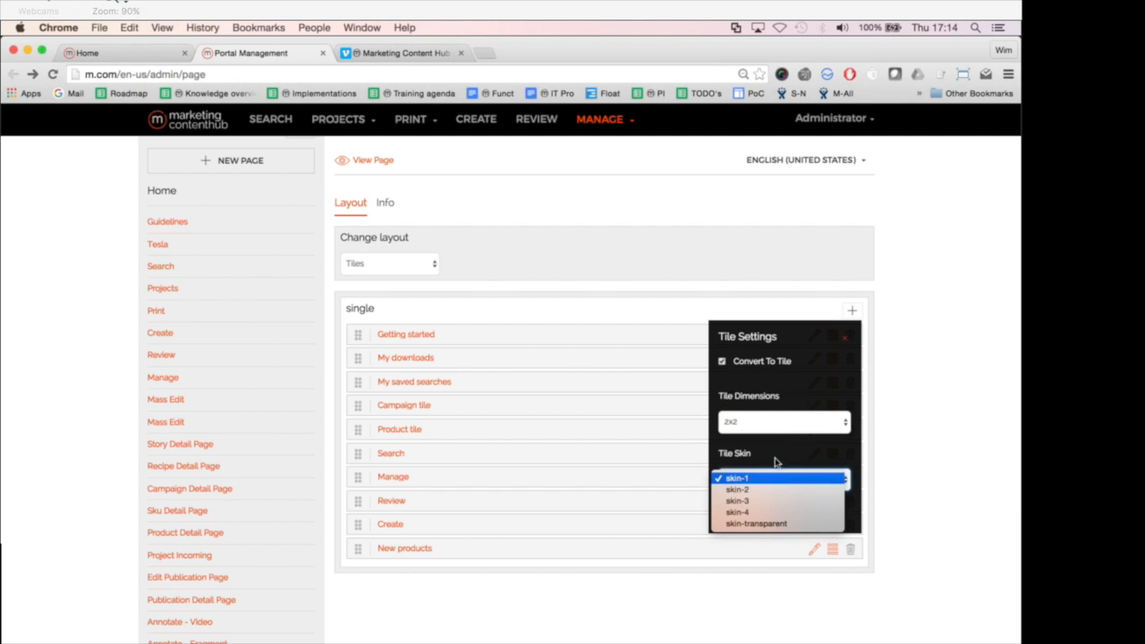
{"action": "left_click", "coordinate": [778, 454]}
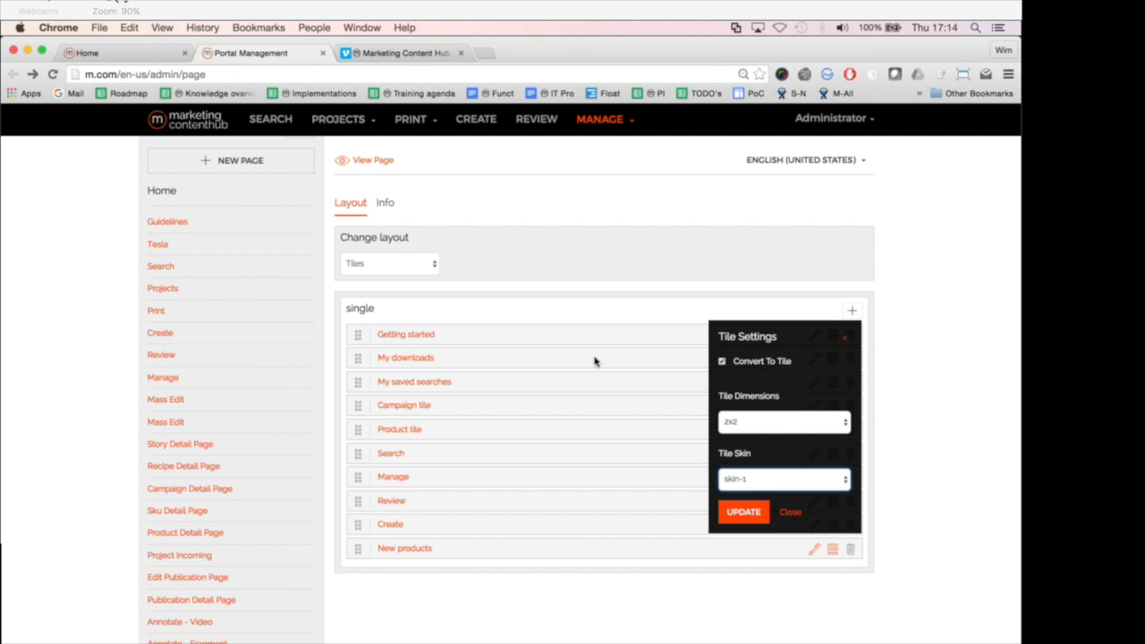
{"action": "left_click", "coordinate": [116, 53]}
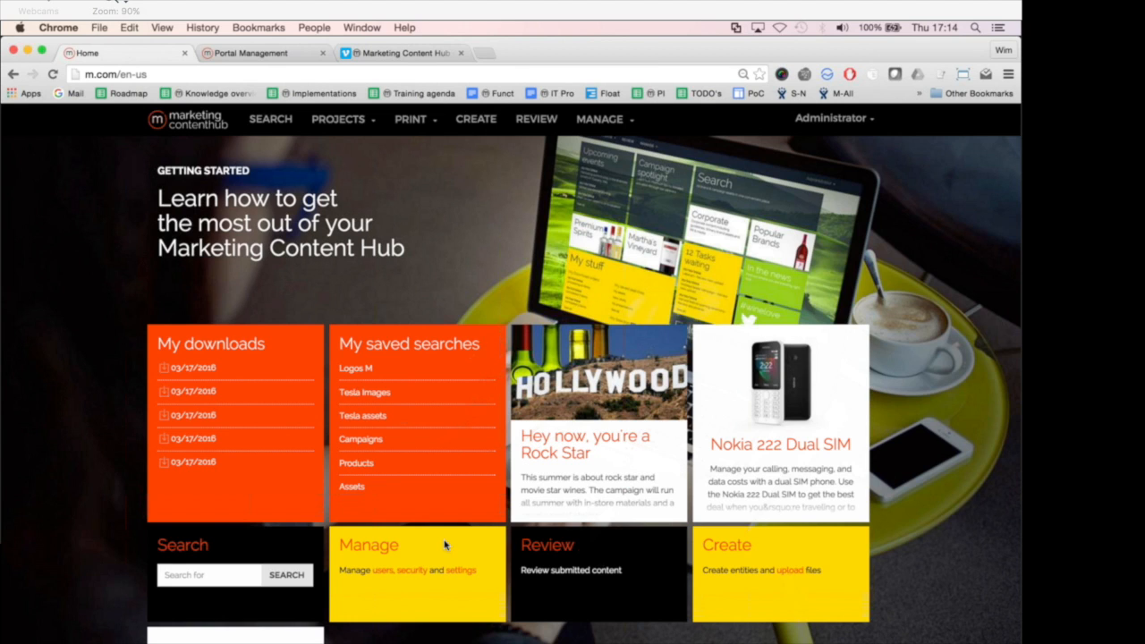
{"action": "left_click", "coordinate": [255, 54]}
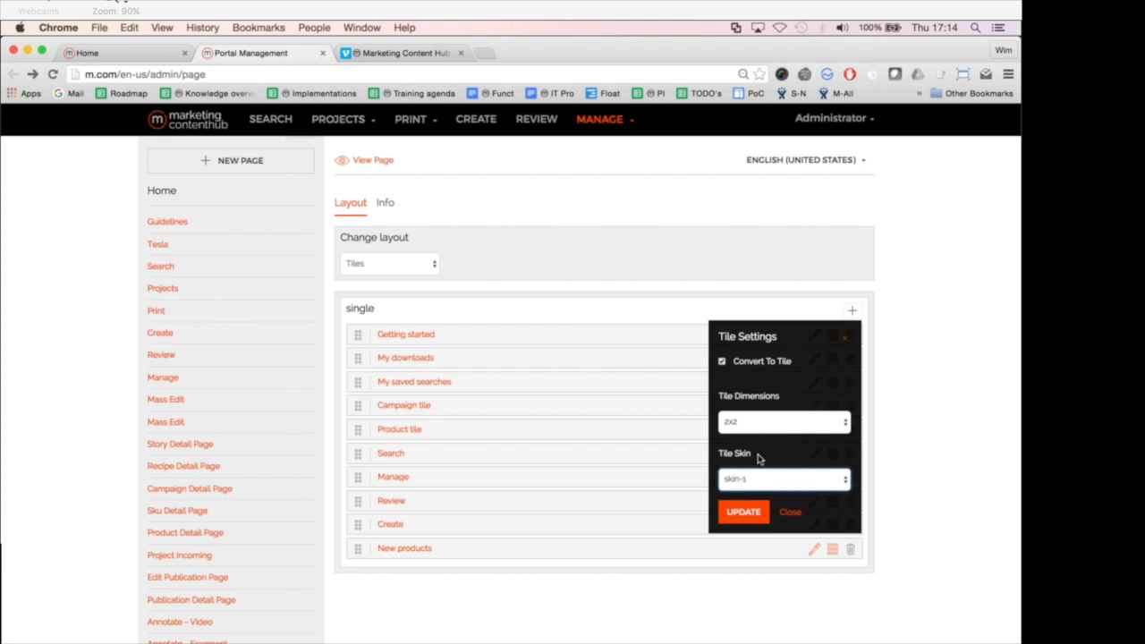
{"action": "left_click", "coordinate": [750, 511]}
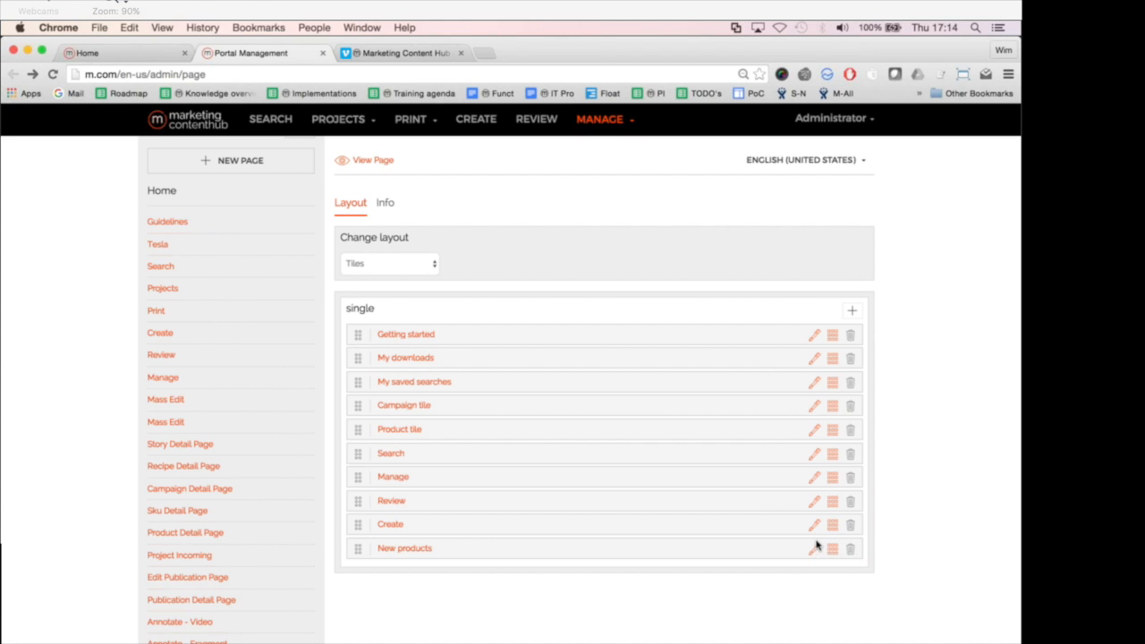
Open the Search page in a new browser tab, filter it by the Product content type, and look through the product entries
{"action": "right_click", "coordinate": [276, 126]}
{"action": "left_click", "coordinate": [302, 134]}
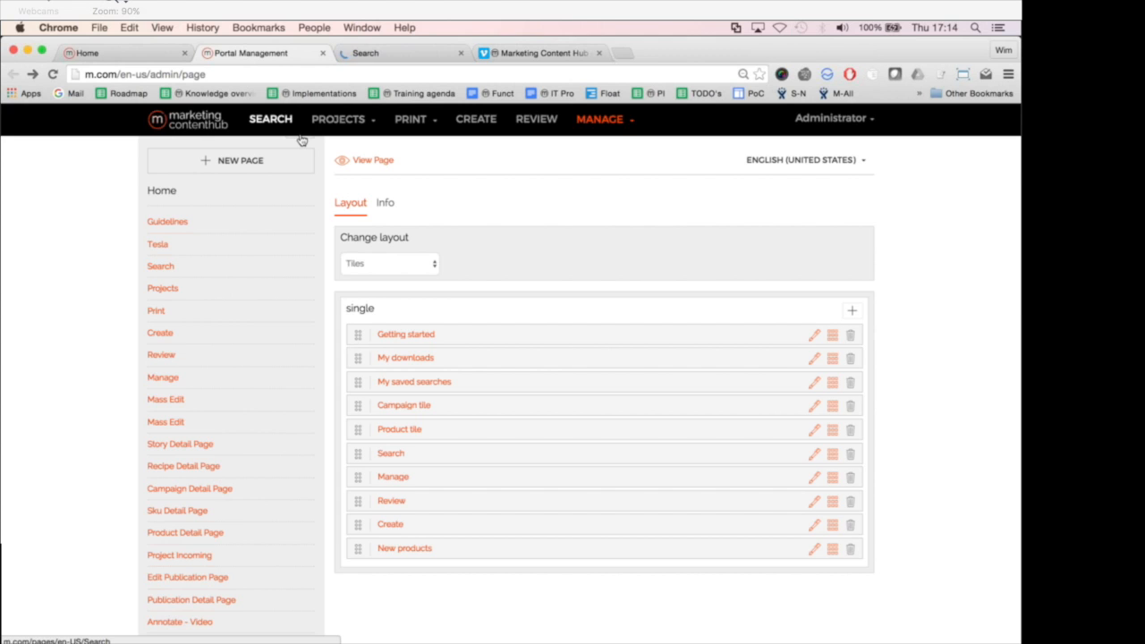
{"action": "key", "text": "ctrl+Tab"}
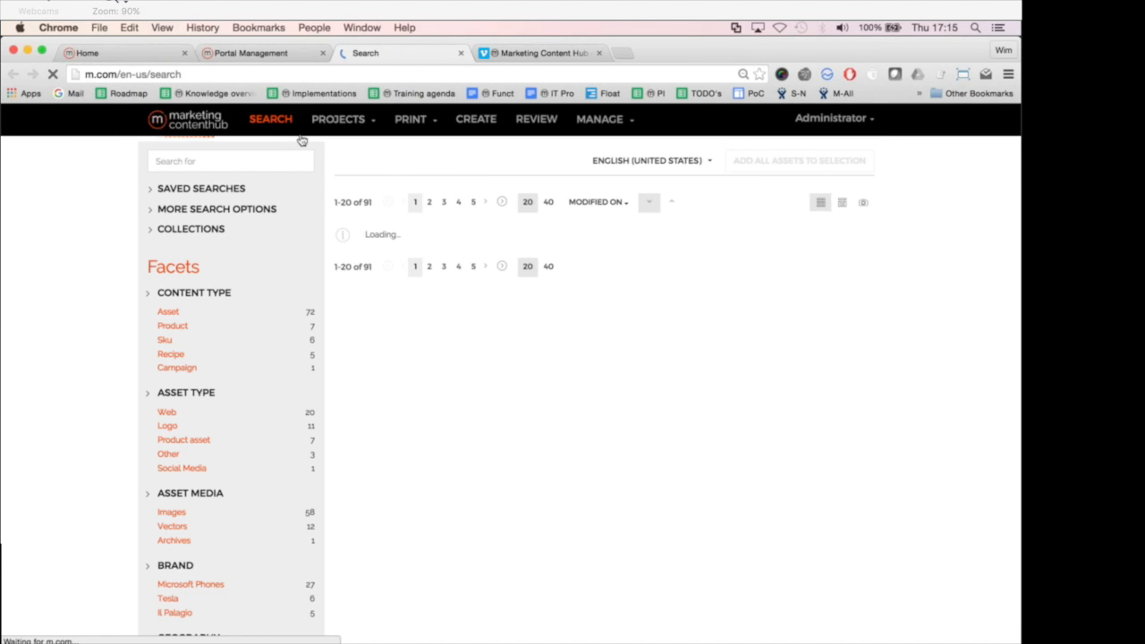
{"action": "left_click", "coordinate": [173, 326]}
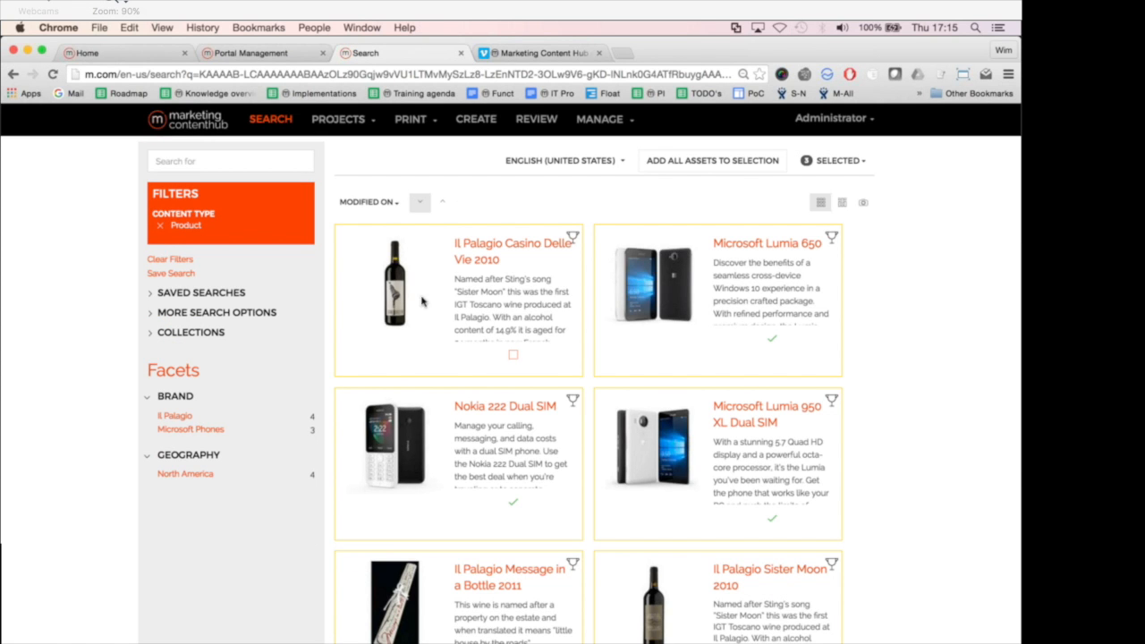
{"action": "scroll", "coordinate": [421, 297], "scroll_direction": "down", "scroll_amount": 1}
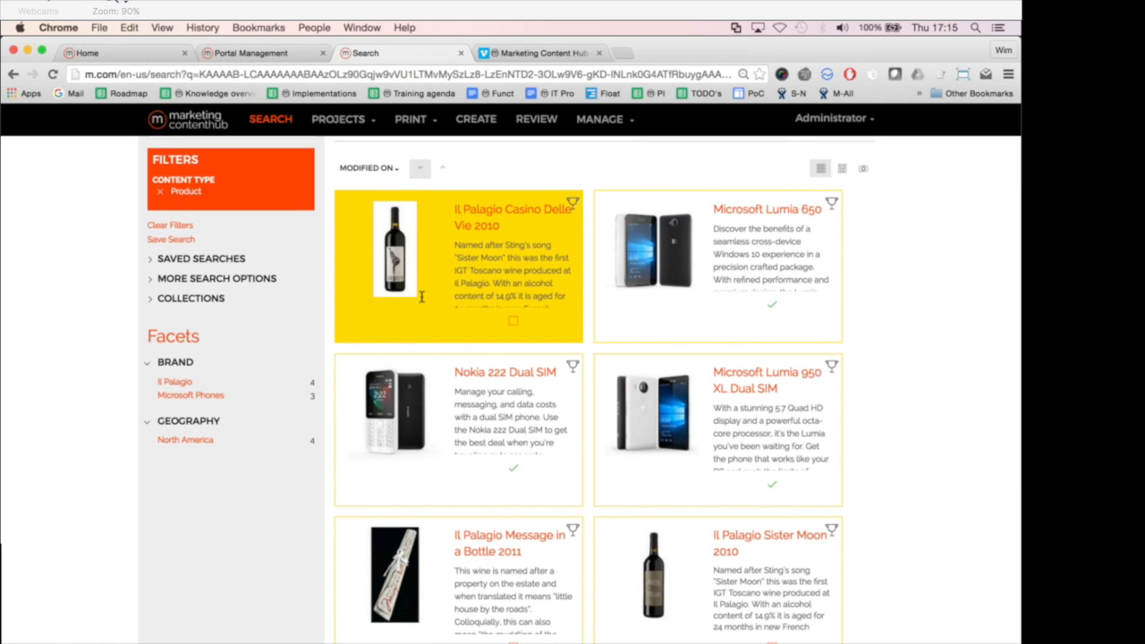
{"action": "scroll", "coordinate": [421, 297], "scroll_direction": "down", "scroll_amount": 3}
{"action": "scroll", "coordinate": [422, 300], "scroll_direction": "up", "scroll_amount": 3}
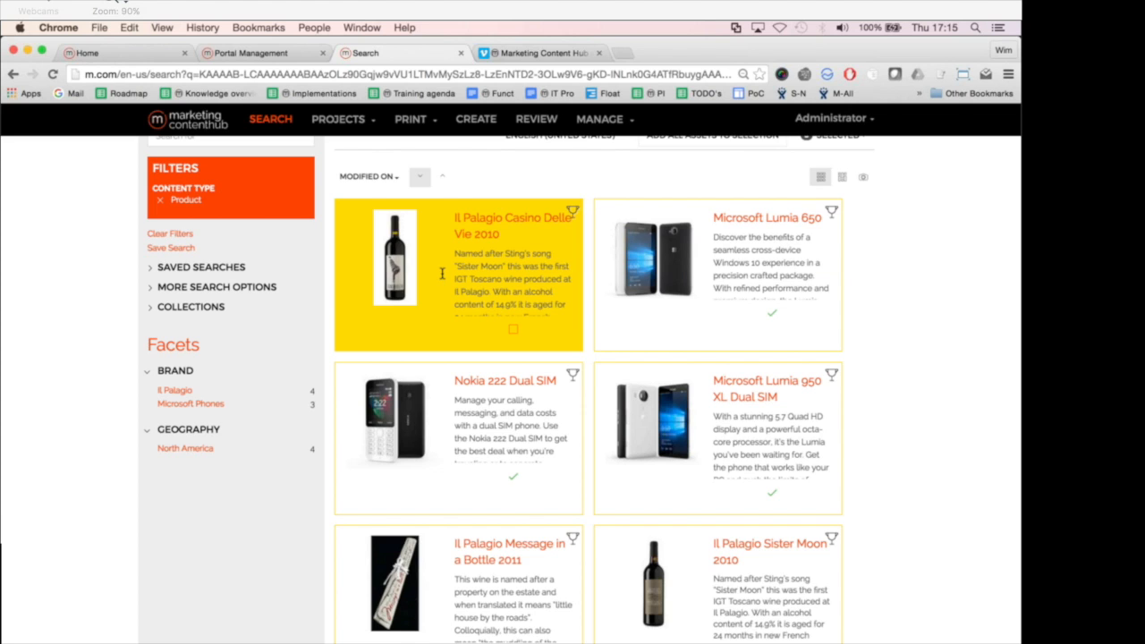
Open the New products component's Entity List configuration from the Home page layout and review its definition, filter, output, and template settings
{"action": "key", "text": "ctrl+shift+Tab"}
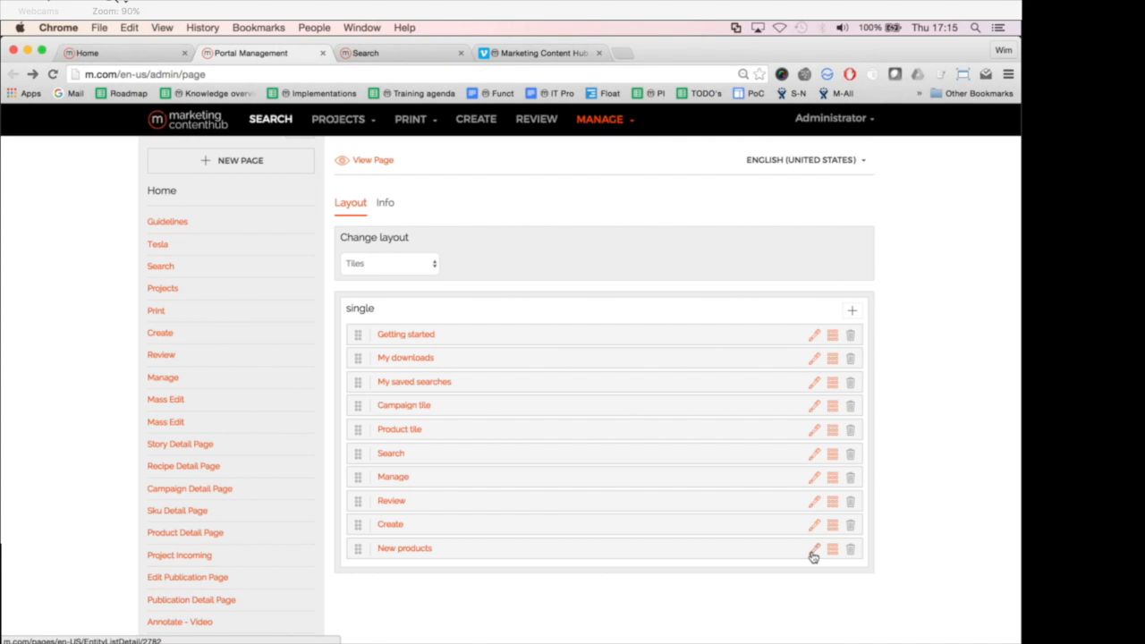
{"action": "left_click", "coordinate": [813, 553]}
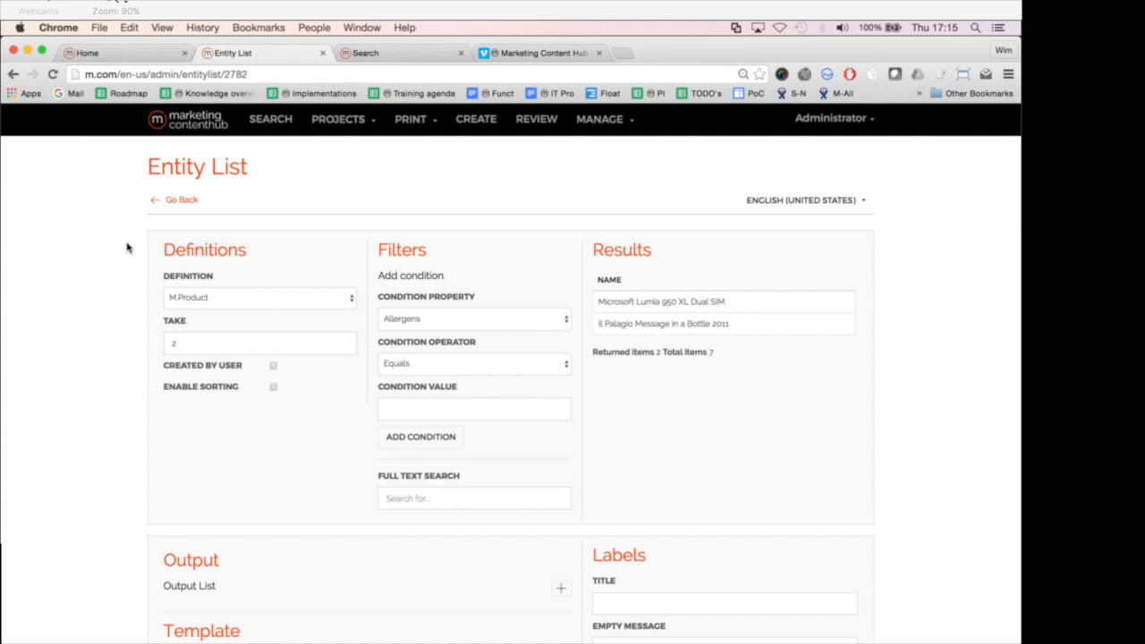
{"action": "scroll", "coordinate": [127, 248], "scroll_direction": "down", "scroll_amount": 1}
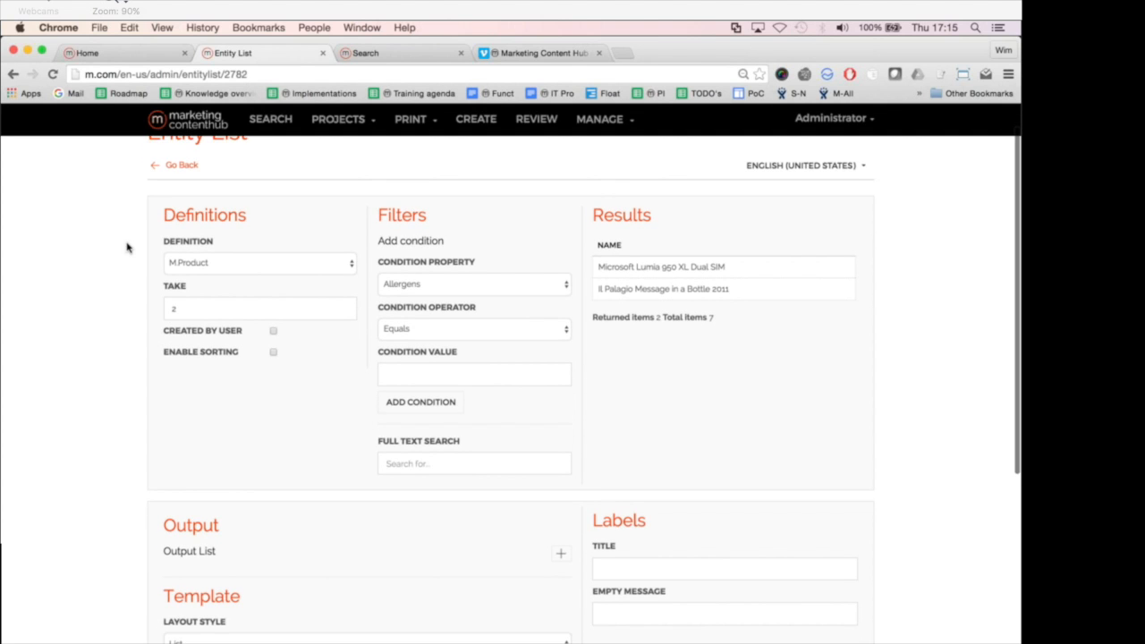
{"action": "scroll", "coordinate": [127, 248], "scroll_direction": "down", "scroll_amount": 1}
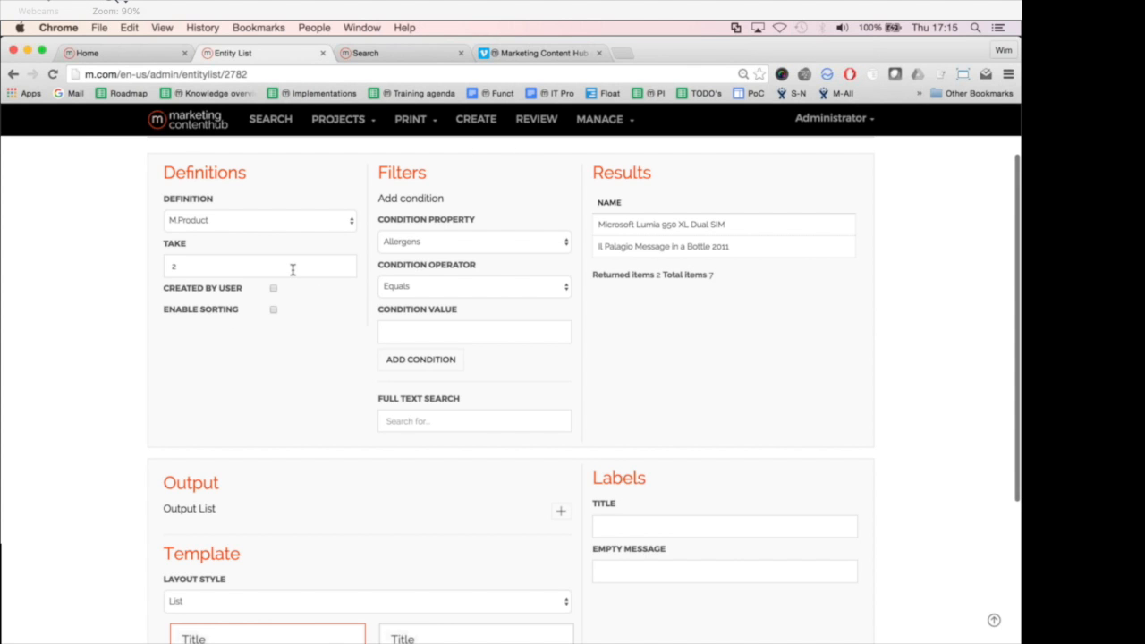
{"action": "scroll", "coordinate": [292, 270], "scroll_direction": "down", "scroll_amount": 5}
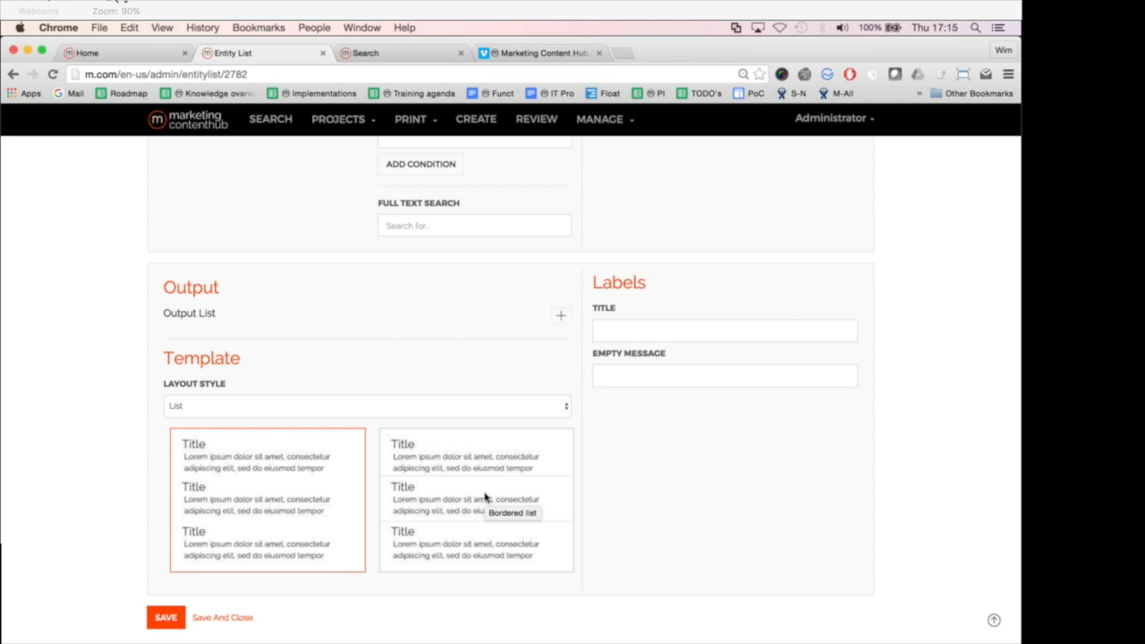
{"action": "scroll", "coordinate": [484, 496], "scroll_direction": "up", "scroll_amount": 7}
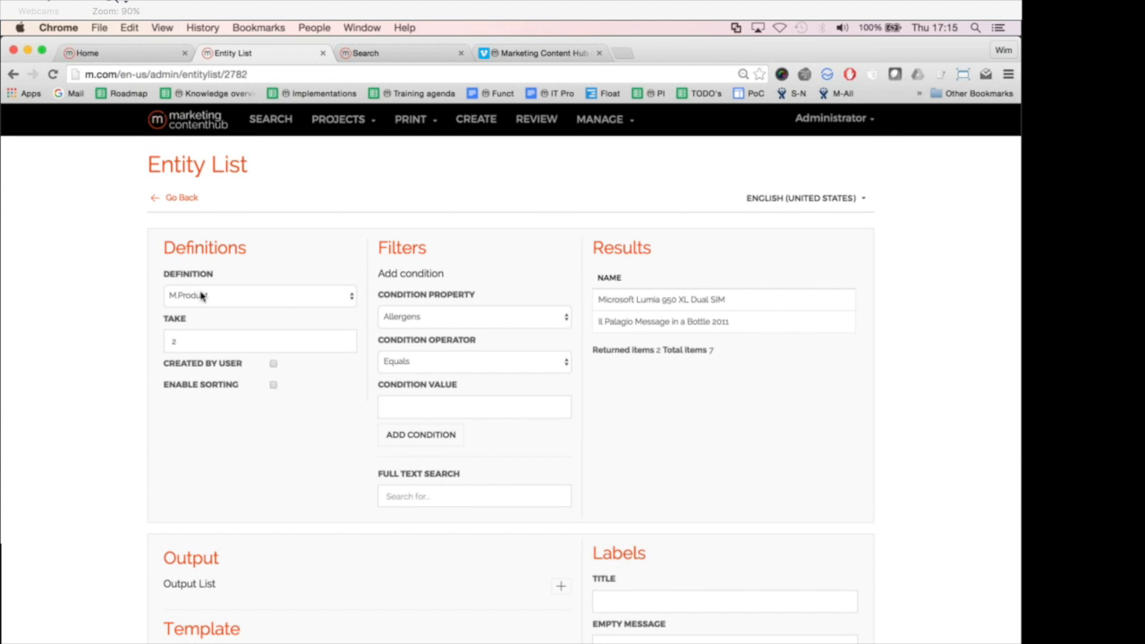
Review the available entity definitions, clear the Product filter on the Search page to compare content types, and return to the Entity List configuration
{"action": "left_click", "coordinate": [202, 296]}
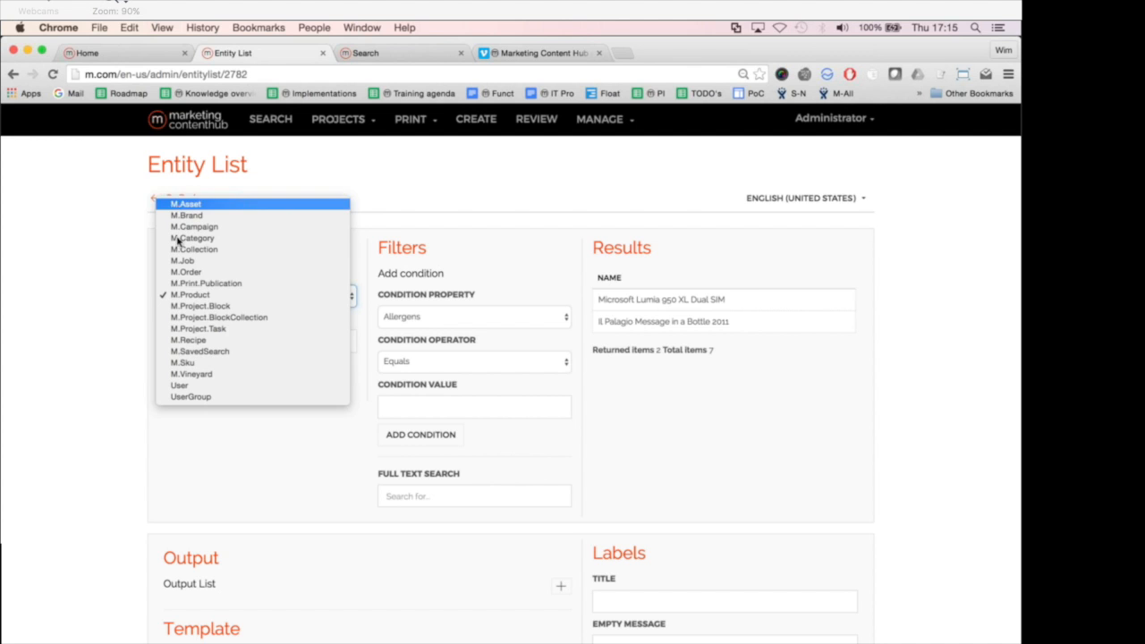
{"action": "left_click", "coordinate": [130, 281]}
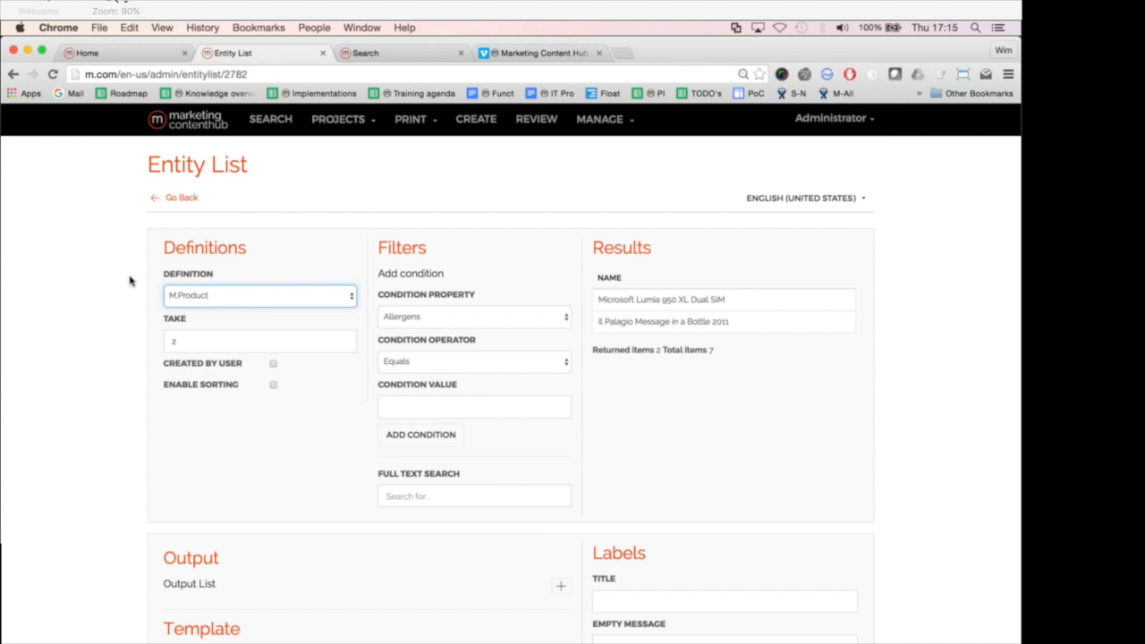
{"action": "key", "text": "ctrl+Tab"}
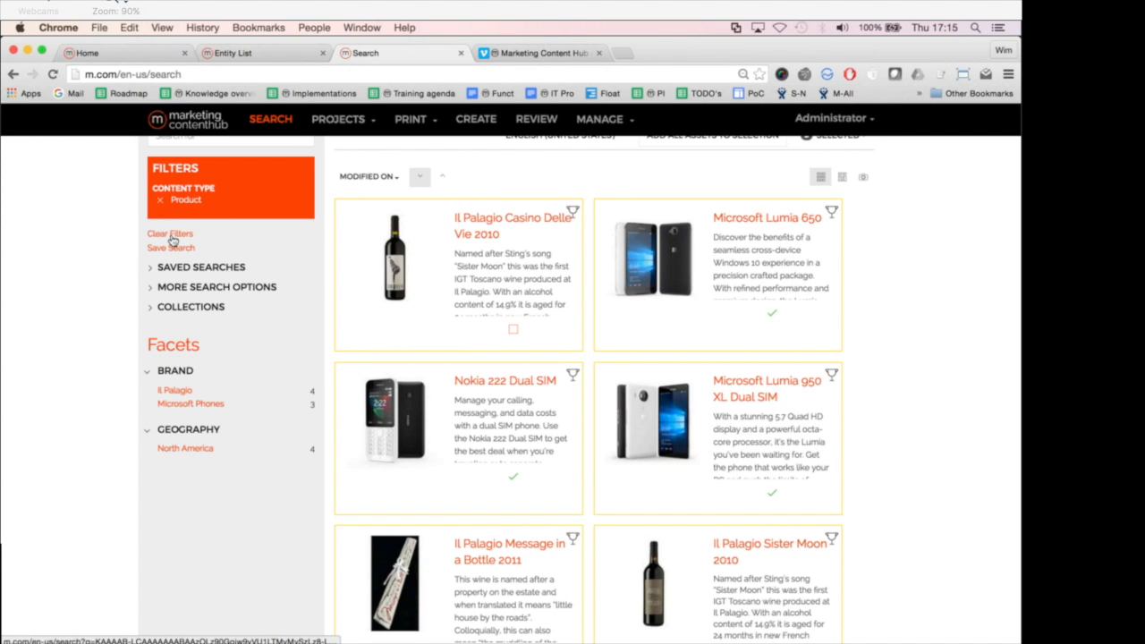
{"action": "left_click", "coordinate": [171, 236]}
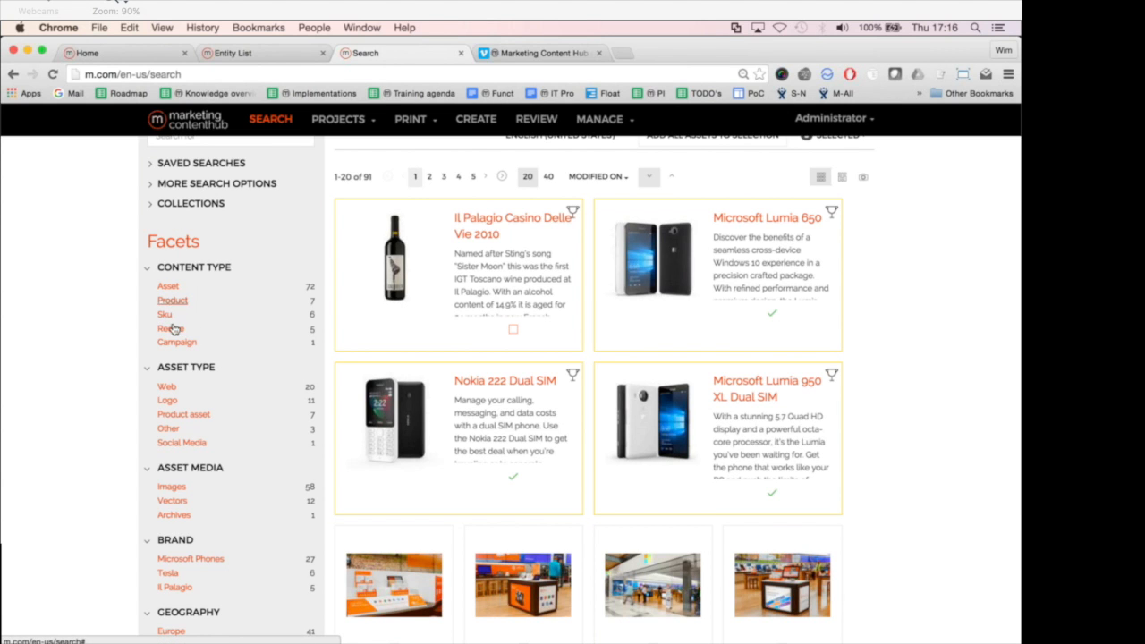
{"action": "key", "text": "ctrl+shift+Tab"}
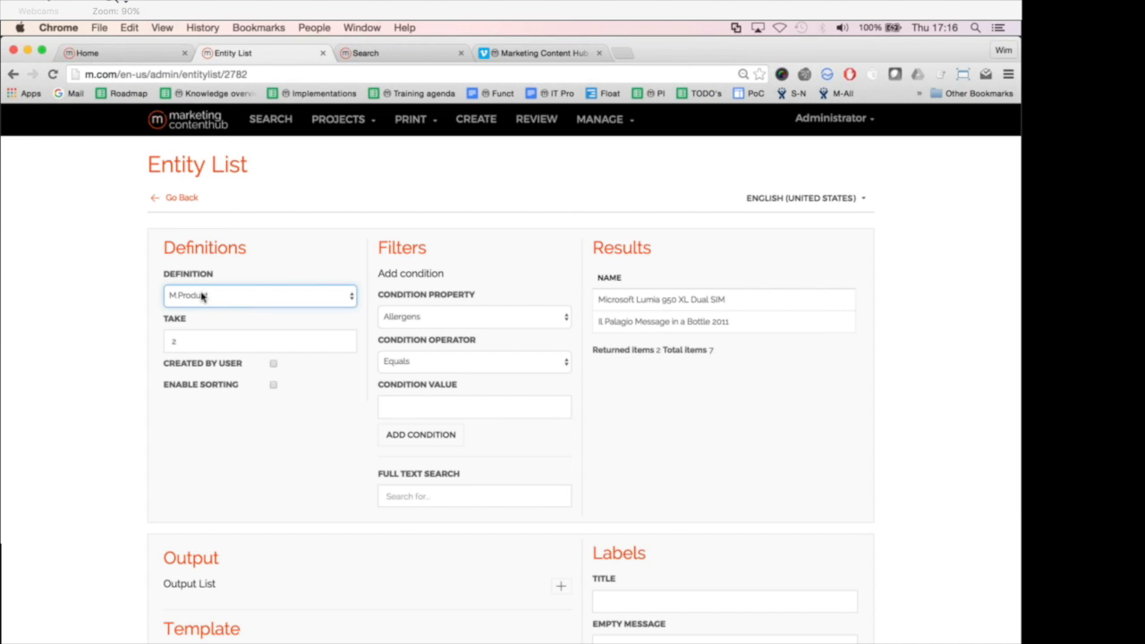
Keep the take value at 2 and enable sorting by Created On in descending order
{"action": "double_click", "coordinate": [208, 344]}
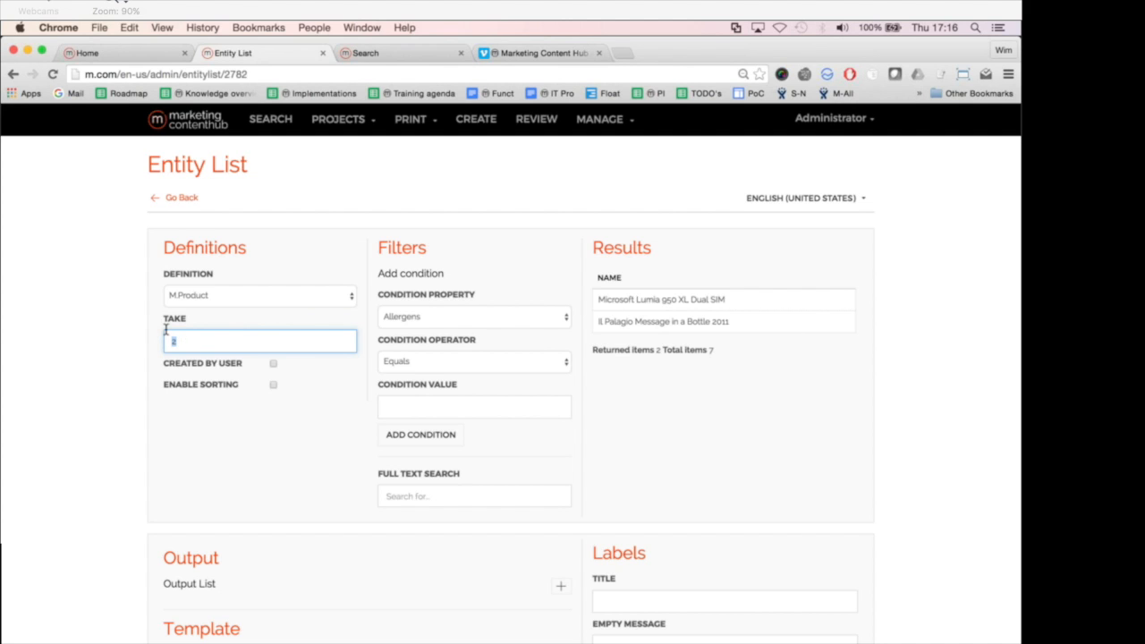
{"action": "left_click", "coordinate": [273, 385]}
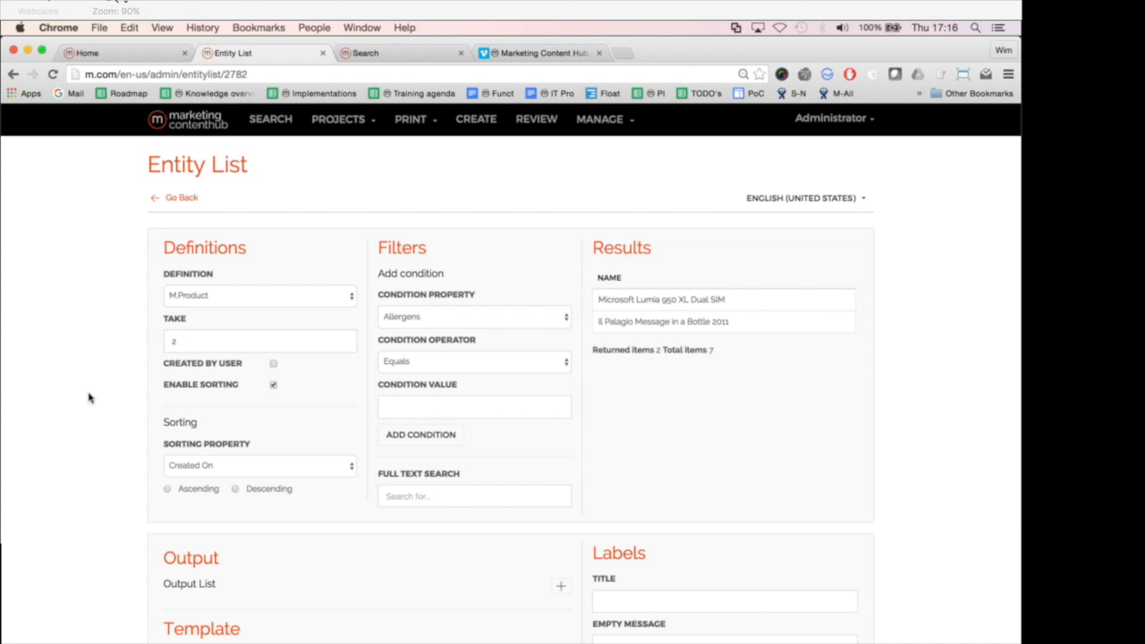
{"action": "left_click", "coordinate": [236, 489]}
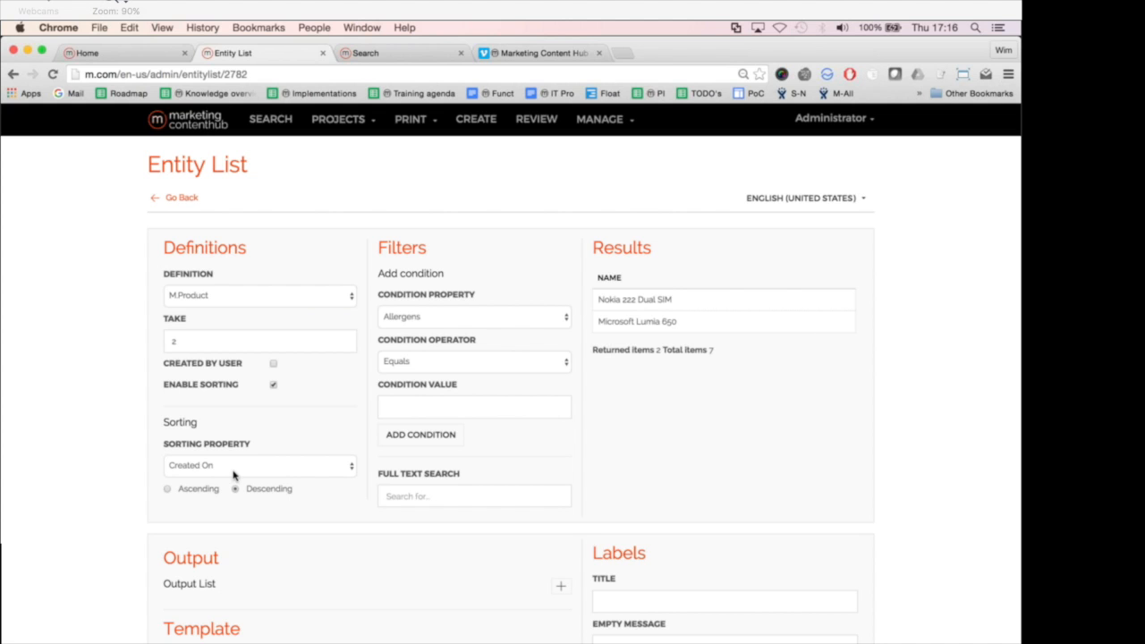
Set the template's layout style to List with image, choose the Image Top, content below variant, and save the component
{"action": "scroll", "coordinate": [140, 313], "scroll_direction": "down", "scroll_amount": 6}
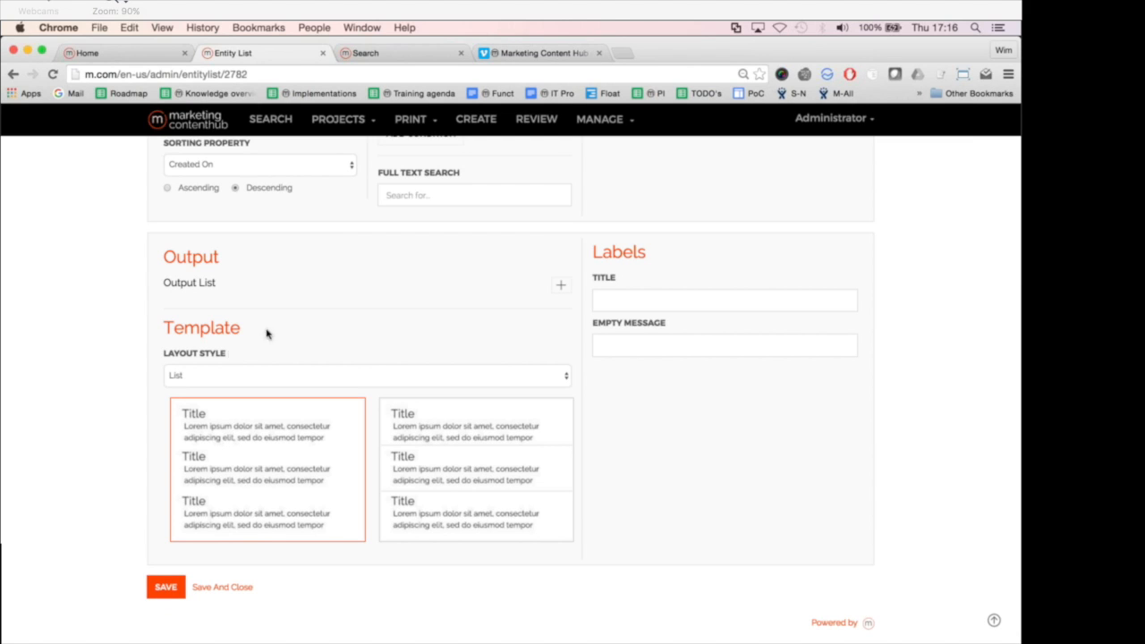
{"action": "left_click", "coordinate": [191, 380]}
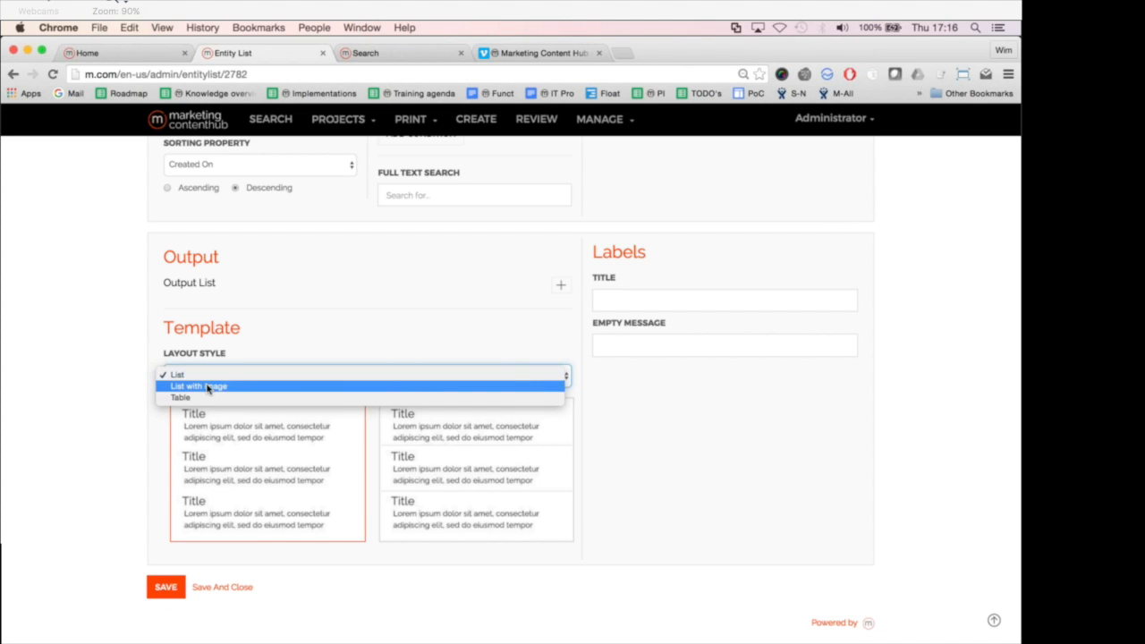
{"action": "left_click", "coordinate": [204, 385]}
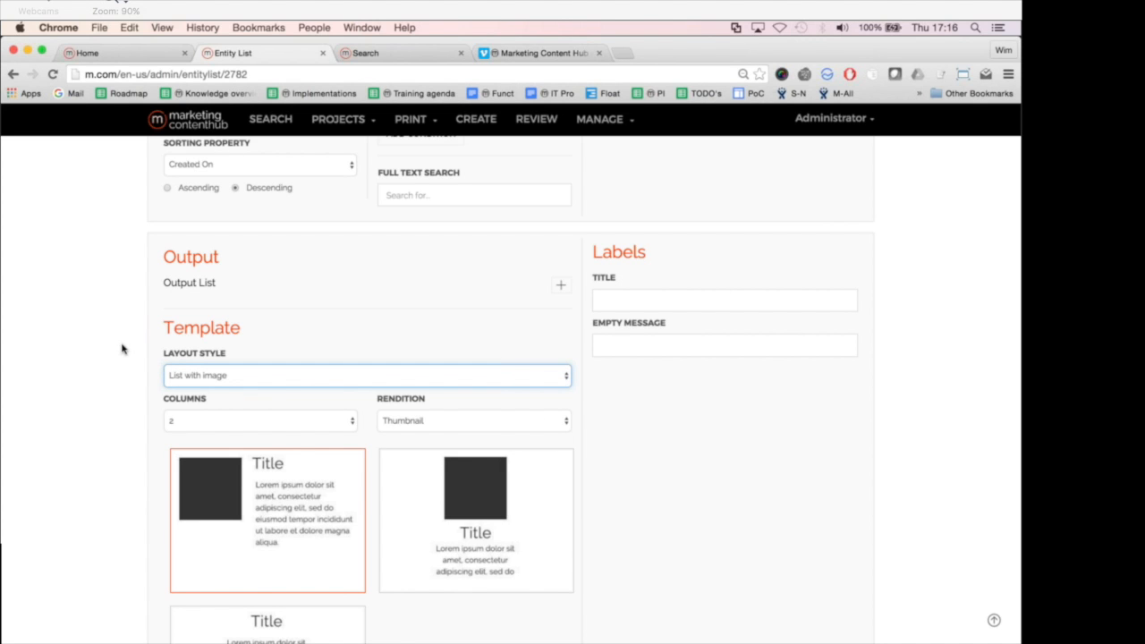
{"action": "left_click", "coordinate": [405, 478]}
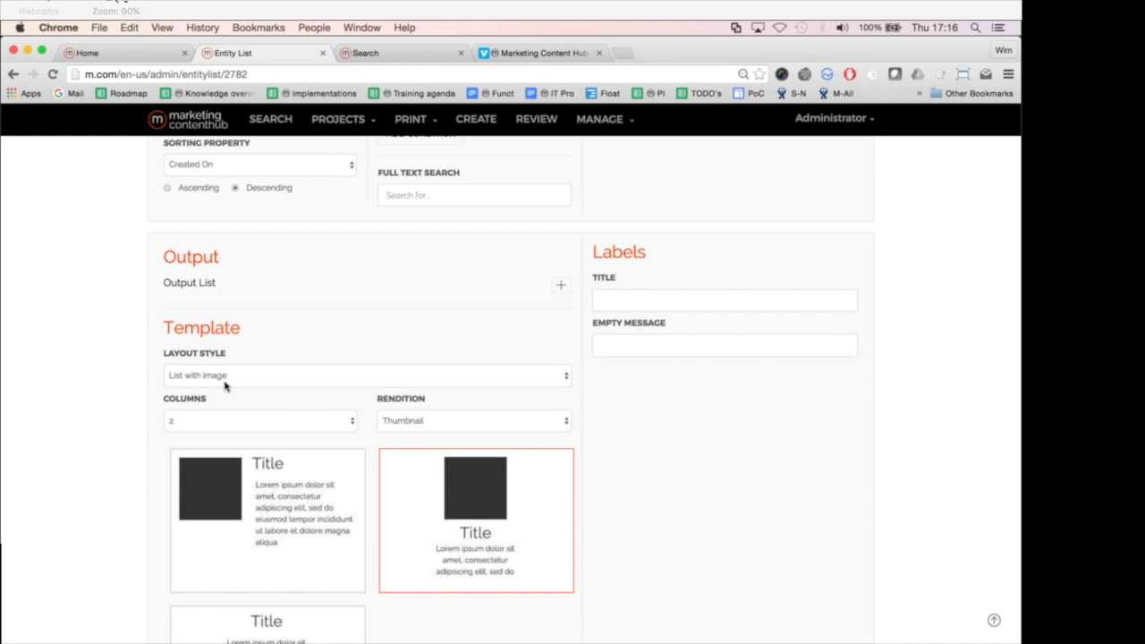
{"action": "scroll", "coordinate": [57, 337], "scroll_direction": "down", "scroll_amount": 2}
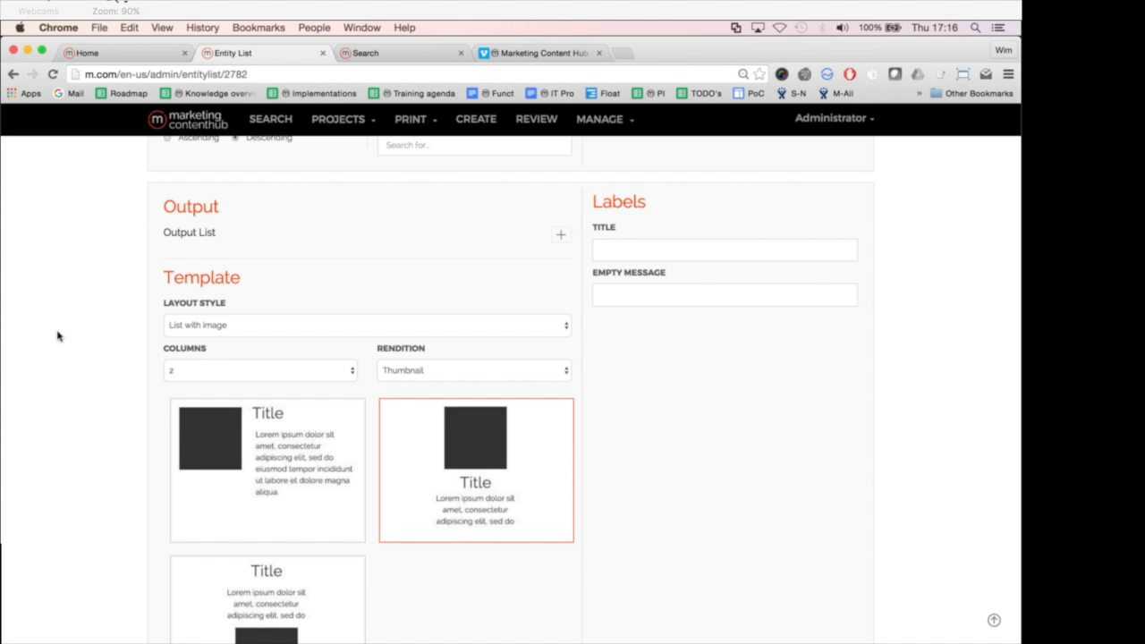
{"action": "scroll", "coordinate": [57, 336], "scroll_direction": "down", "scroll_amount": 5}
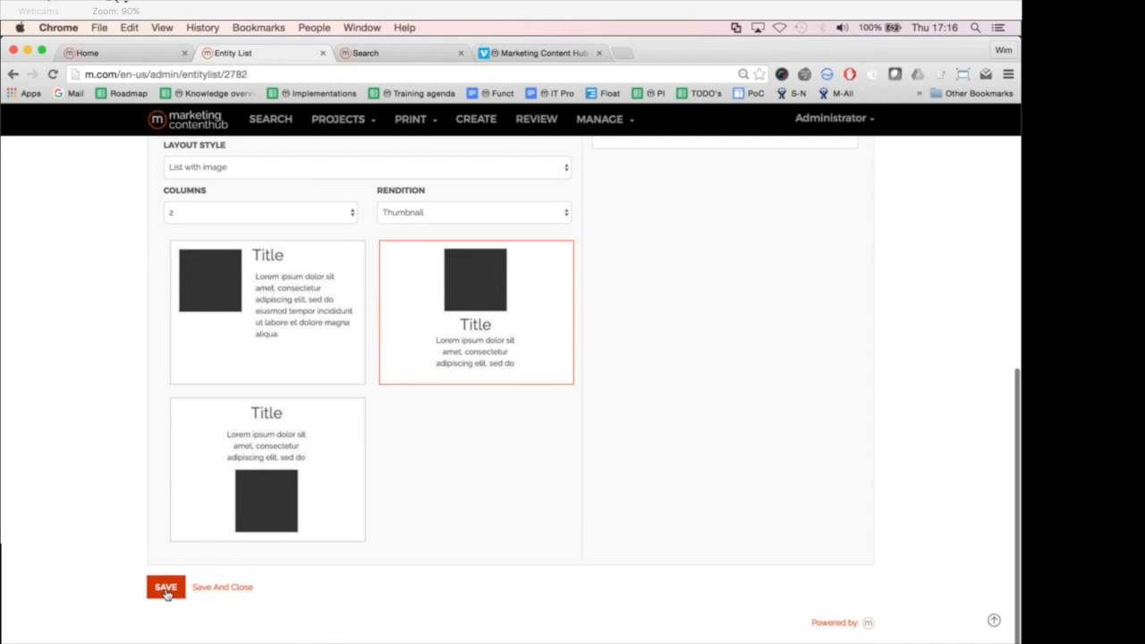
{"action": "left_click", "coordinate": [165, 592]}
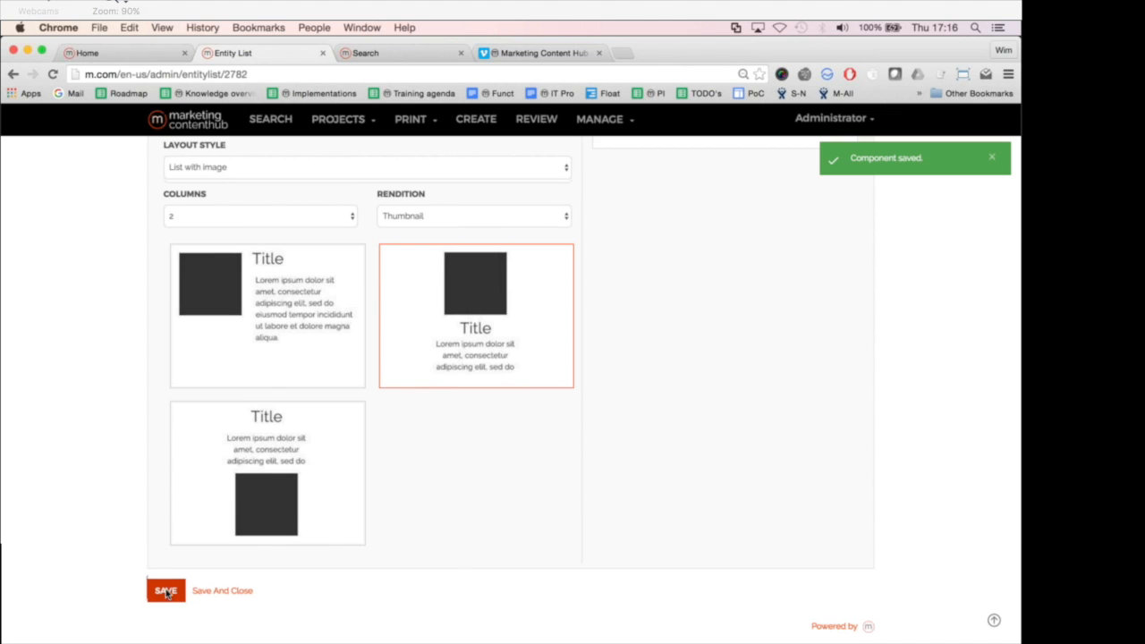
{"action": "scroll", "coordinate": [166, 592], "scroll_direction": "up", "scroll_amount": 10}
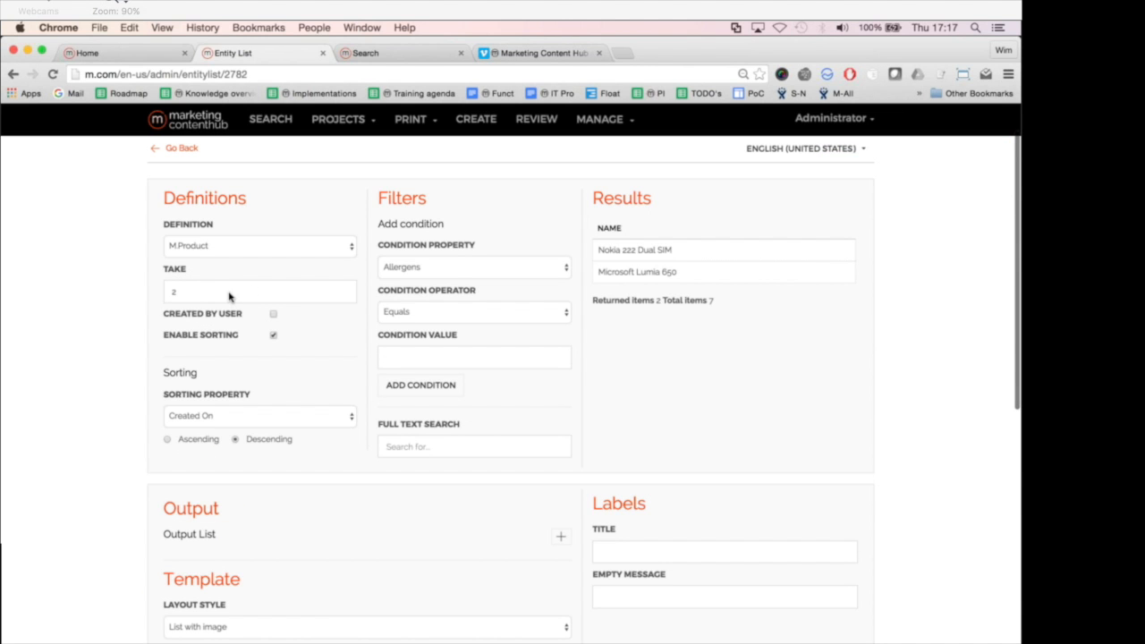
{"action": "scroll", "coordinate": [241, 295], "scroll_direction": "down", "scroll_amount": 5}
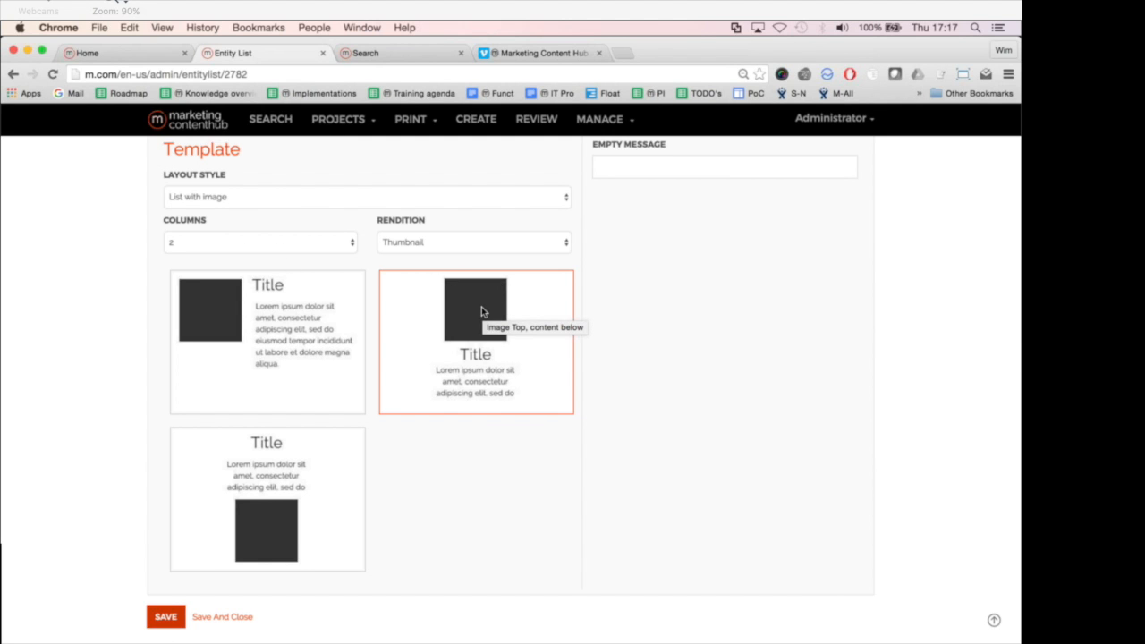
Switch to Firefox, log in with the prefilled credentials, and check the New products tile on the home page
{"action": "key", "text": "super+Tab"}
{"action": "key", "text": "super+Tab"}
{"action": "key", "text": "super+Tab"}
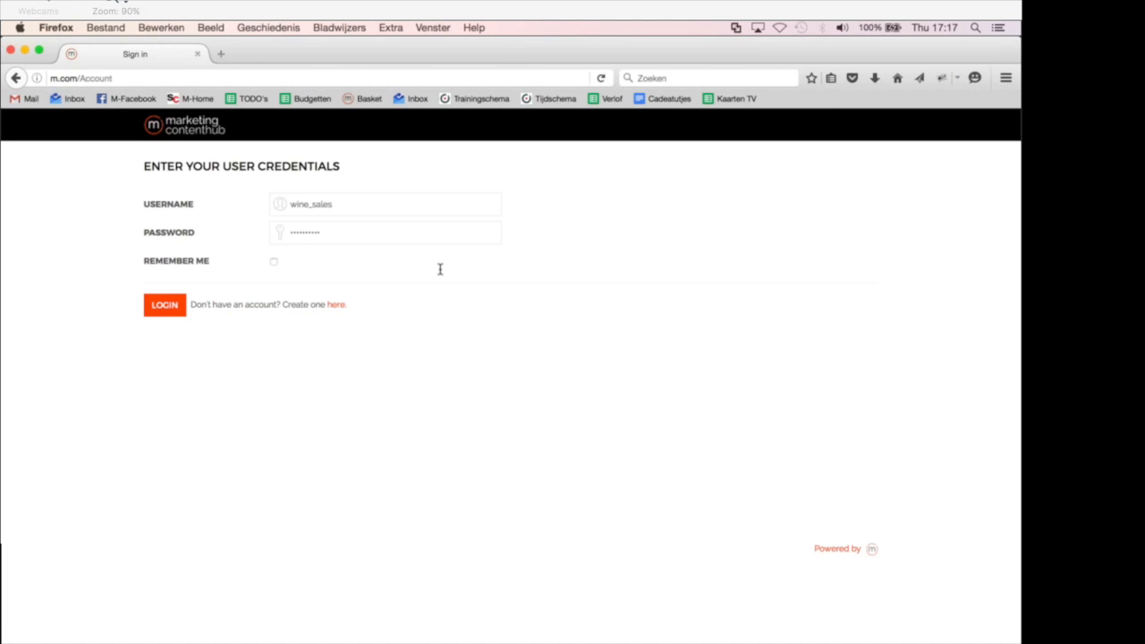
{"action": "left_click", "coordinate": [167, 306]}
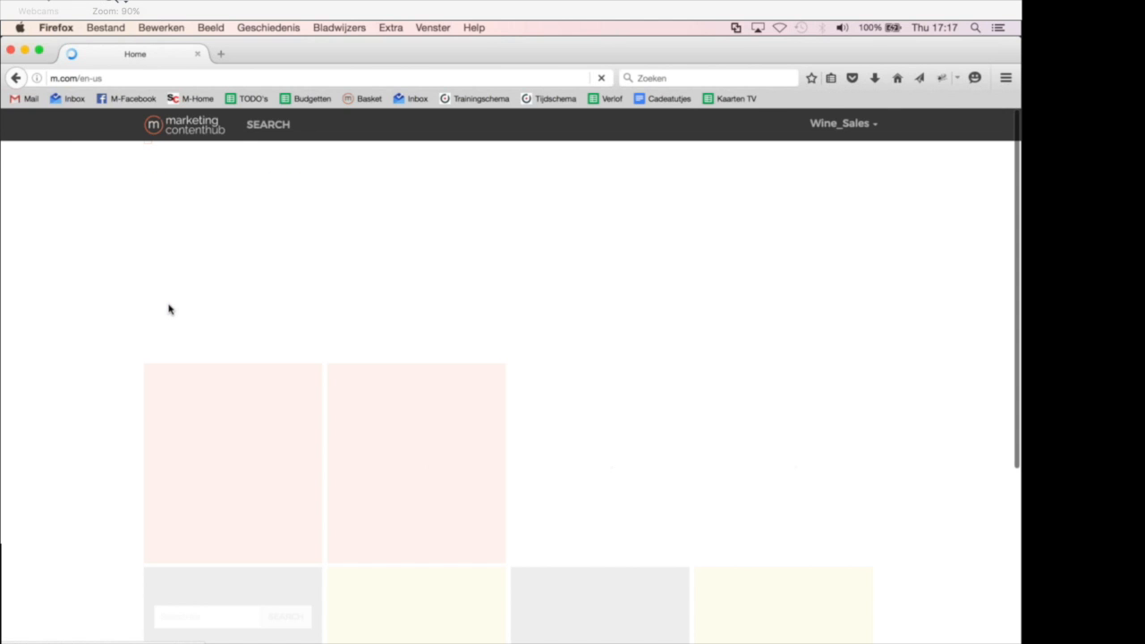
{"action": "scroll", "coordinate": [169, 307], "scroll_direction": "down", "scroll_amount": 5}
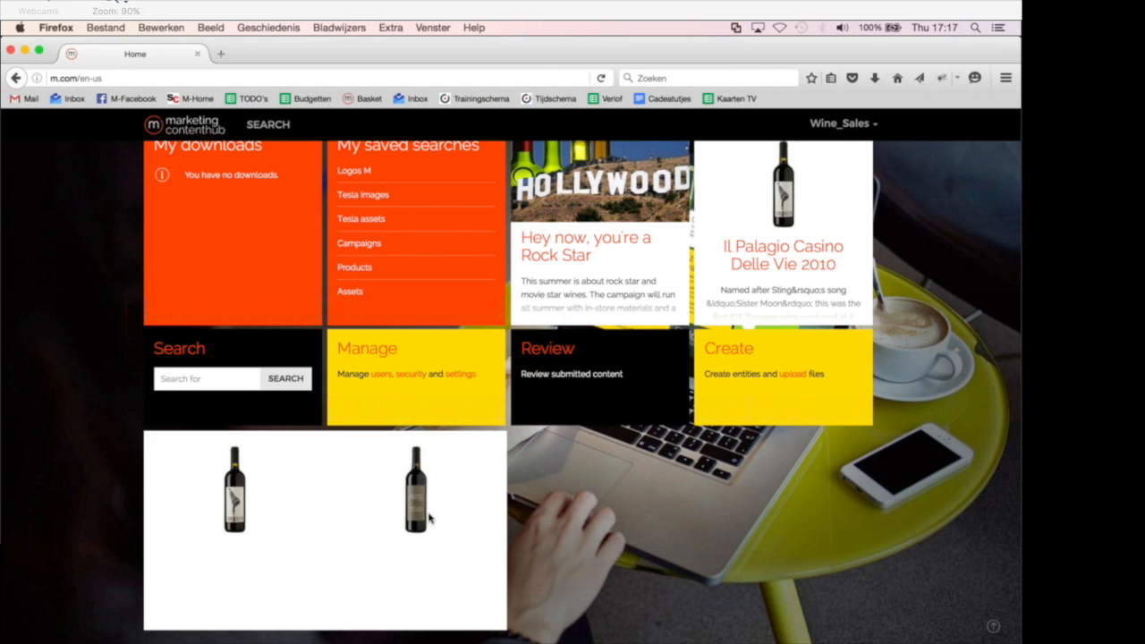
Return to Chrome and start a new output parameter with Name as the output property and Title as the format
{"action": "key", "text": "super+Tab"}
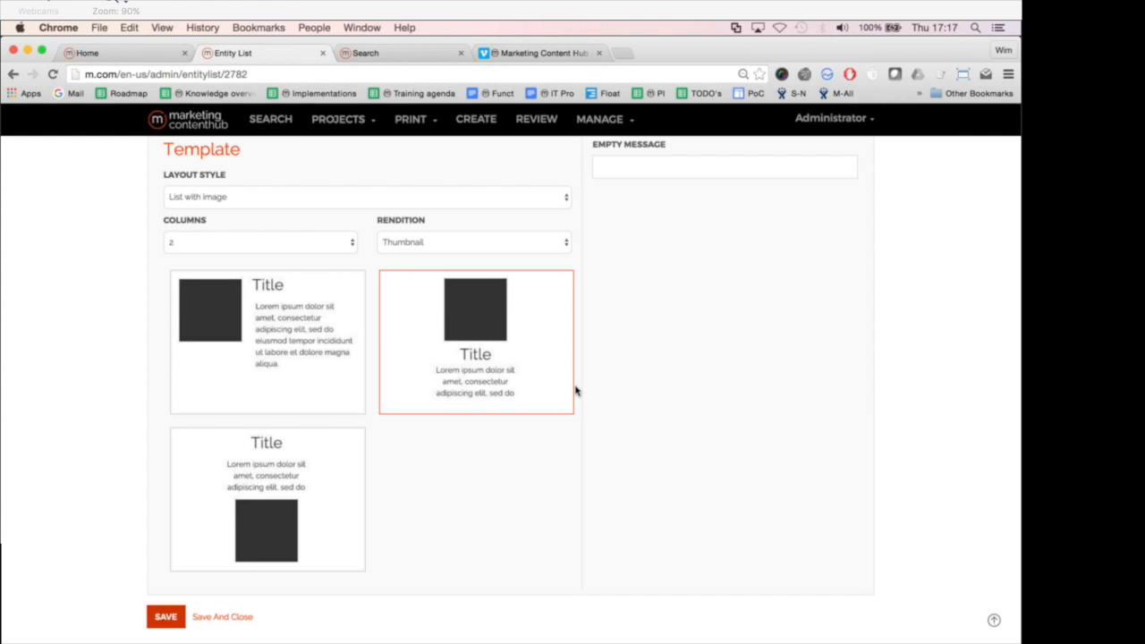
{"action": "scroll", "coordinate": [575, 390], "scroll_direction": "up", "scroll_amount": 2}
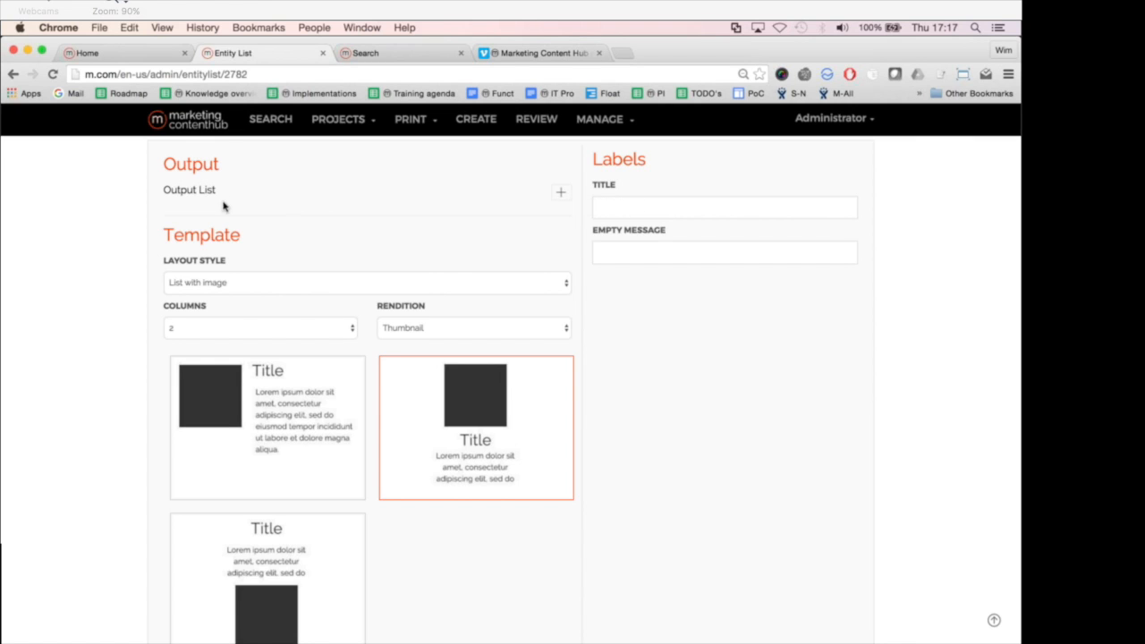
{"action": "left_click", "coordinate": [561, 192]}
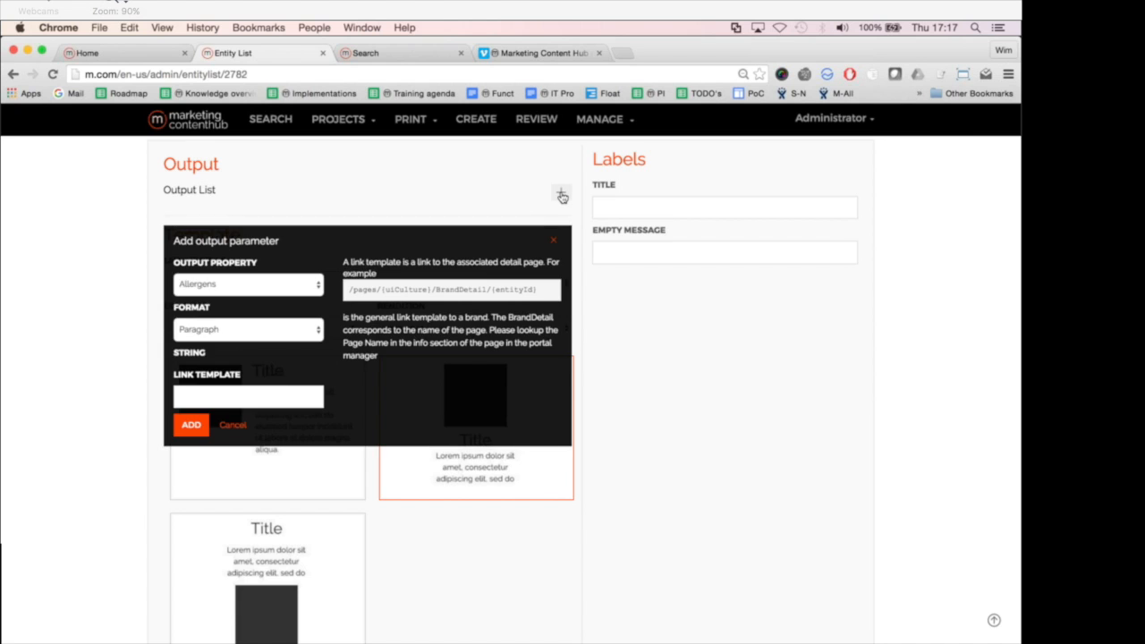
{"action": "left_click", "coordinate": [188, 284]}
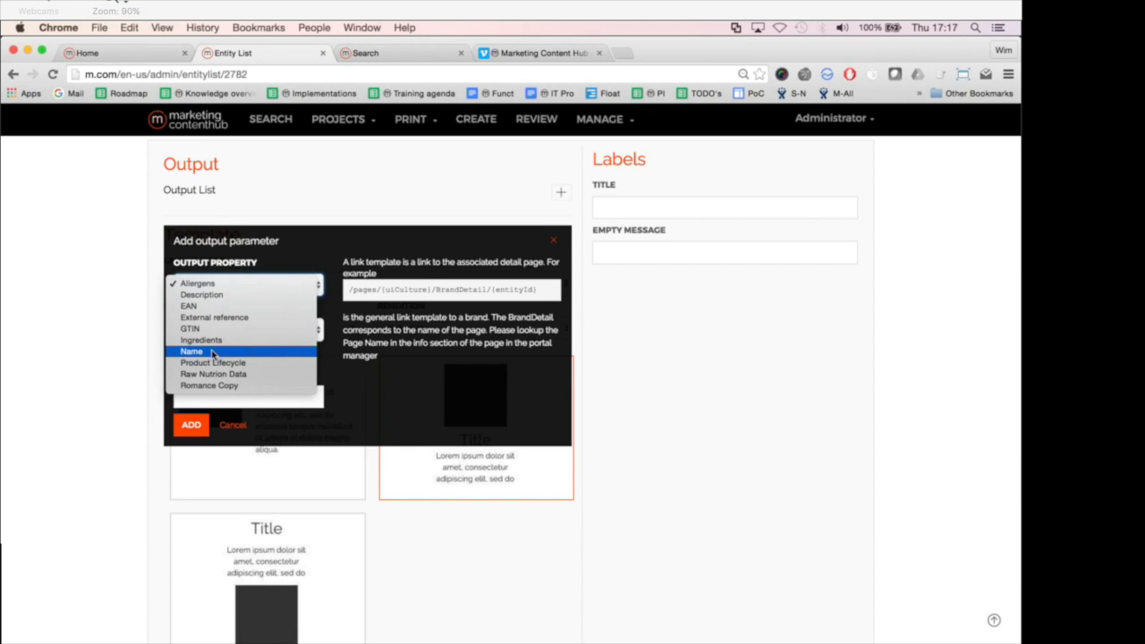
{"action": "left_click", "coordinate": [212, 352]}
{"action": "left_click", "coordinate": [199, 328]}
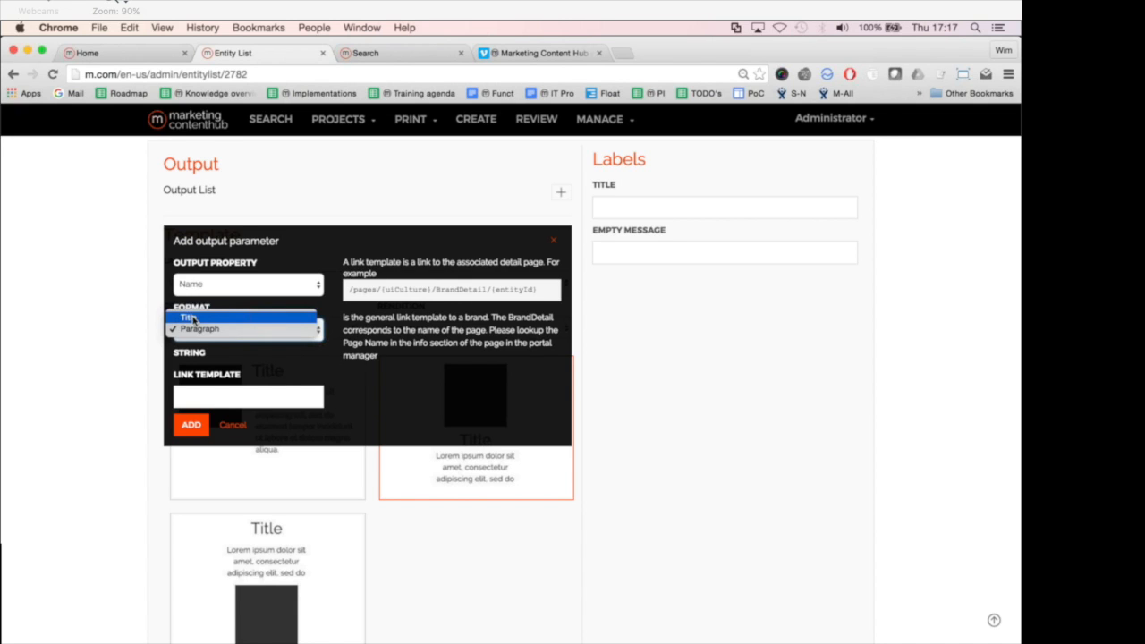
{"action": "left_click", "coordinate": [191, 319]}
Set the link template to /pages/{uiCulture}/ProductDetail/{entityId}, based on the BrandDetail example, and add the Name parameter to the output list
{"action": "left_click", "coordinate": [258, 399]}
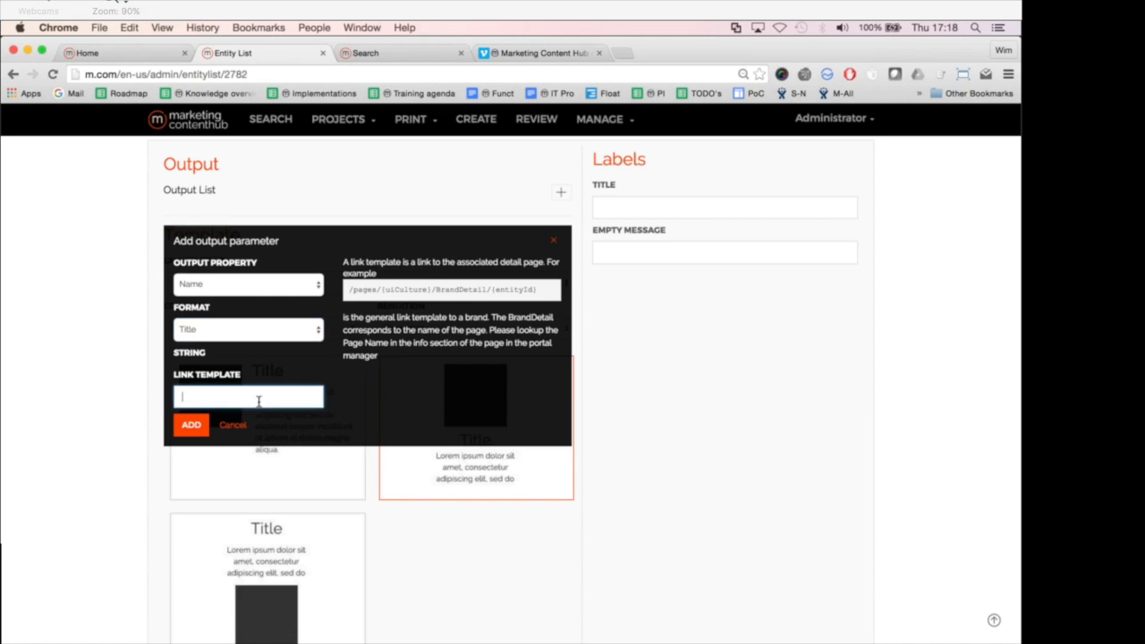
{"action": "double_click", "coordinate": [183, 374]}
{"action": "triple_click", "coordinate": [403, 289]}
{"action": "key", "text": "ctrl+c"}
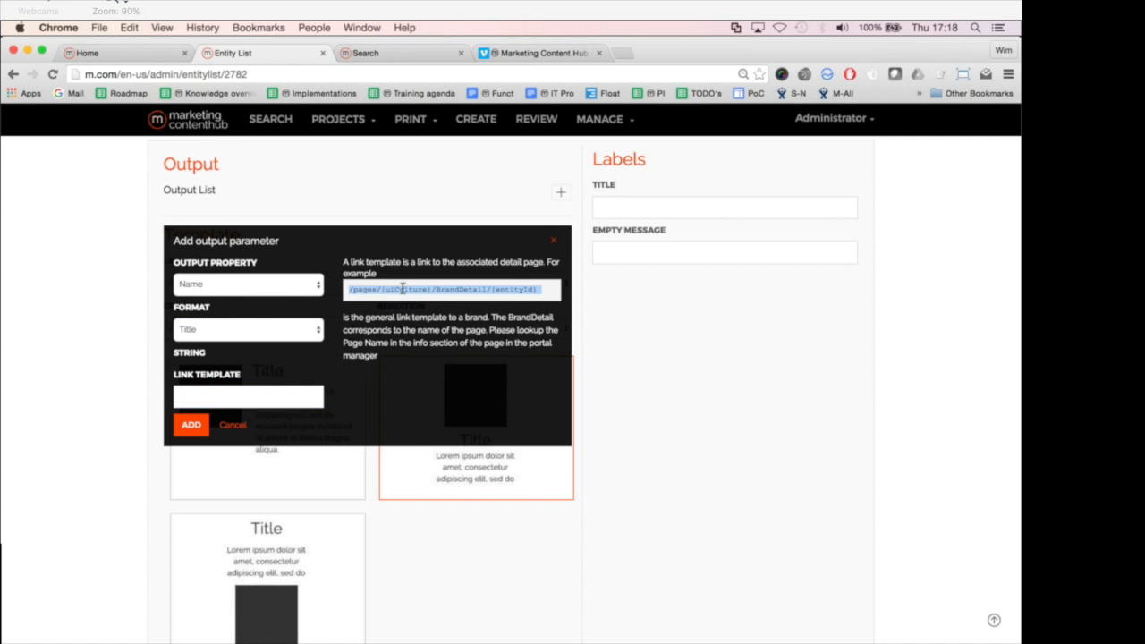
{"action": "left_click", "coordinate": [249, 392]}
{"action": "key", "text": "ctrl+v"}
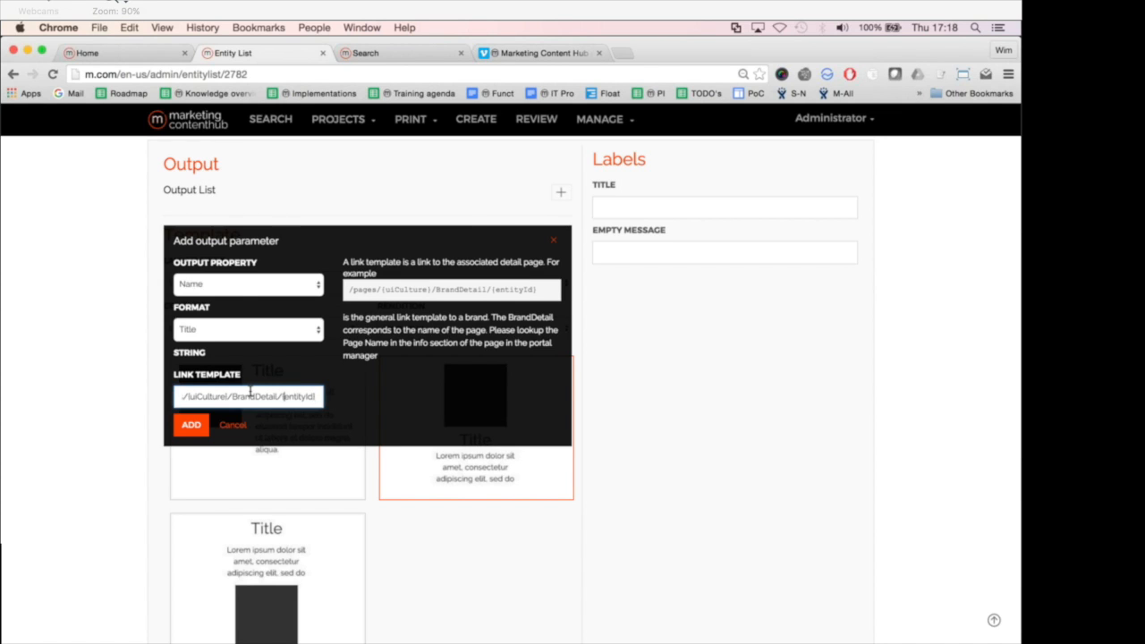
{"action": "key", "text": "shift+Right"}
{"action": "key", "text": "shift+Right"}
{"action": "key", "text": "shift+Right"}
{"action": "key", "text": "shift+Right"}
{"action": "key", "text": "shift+Right"}
{"action": "type", "text": "Product"}
{"action": "left_click", "coordinate": [191, 425]}
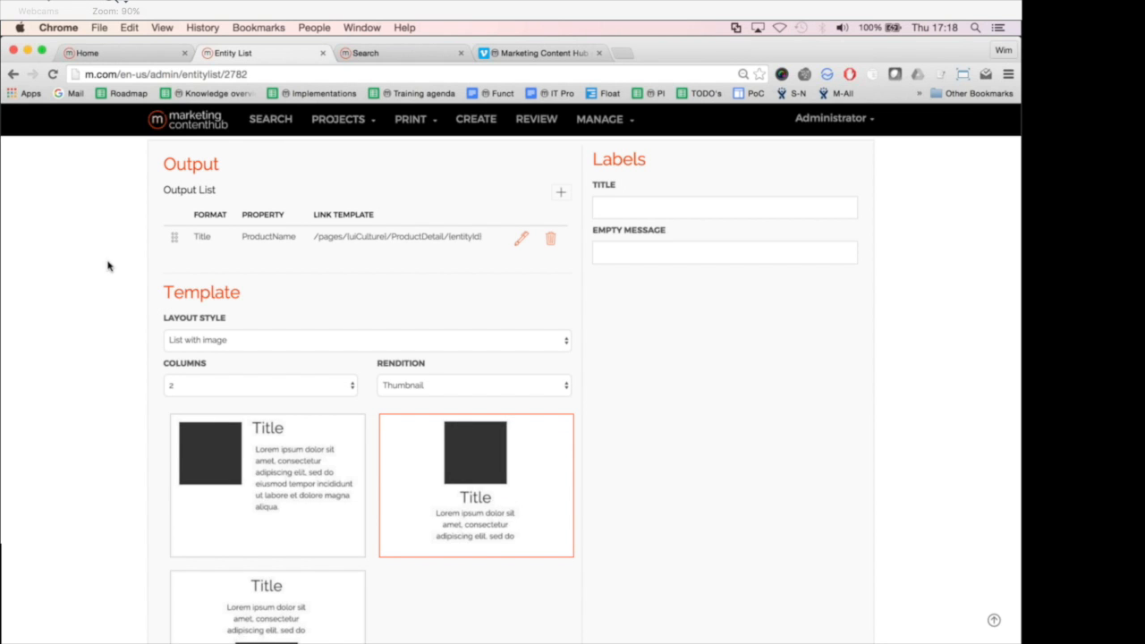
Add a second output parameter for the Description property in Paragraph format, with the link template left empty
{"action": "left_click", "coordinate": [562, 194]}
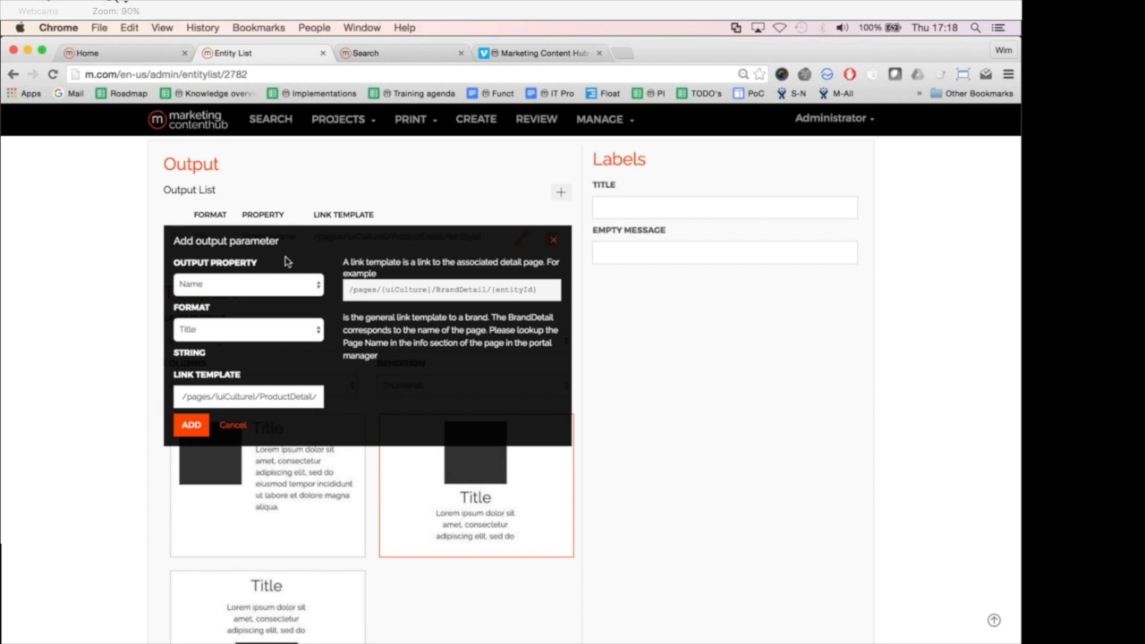
{"action": "left_click", "coordinate": [216, 287]}
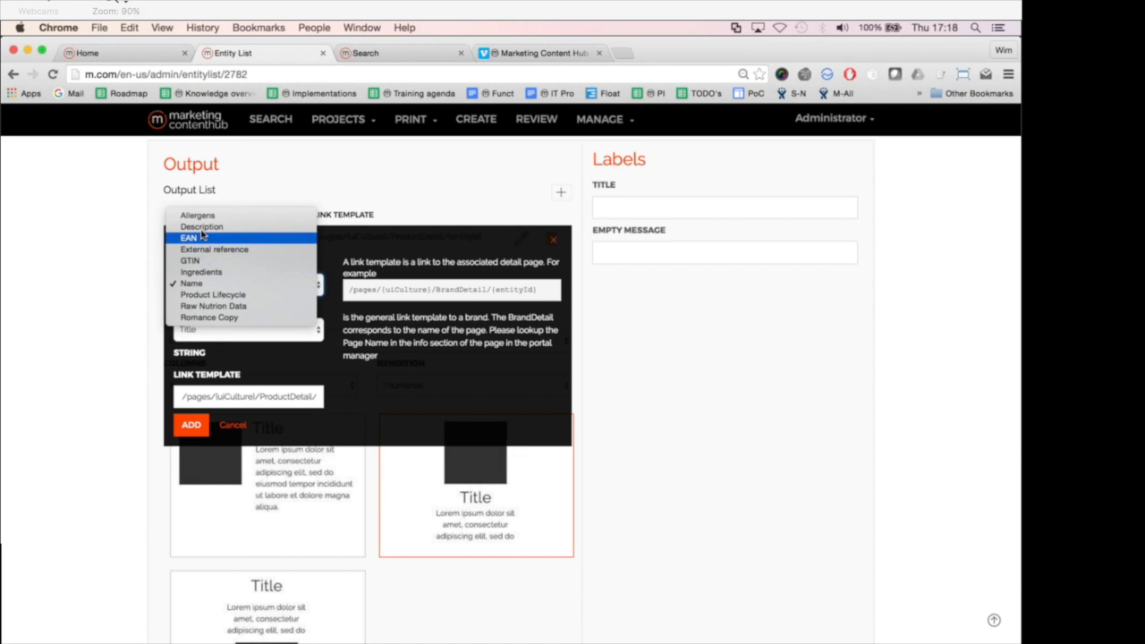
{"action": "left_click", "coordinate": [201, 229]}
{"action": "left_click", "coordinate": [202, 330]}
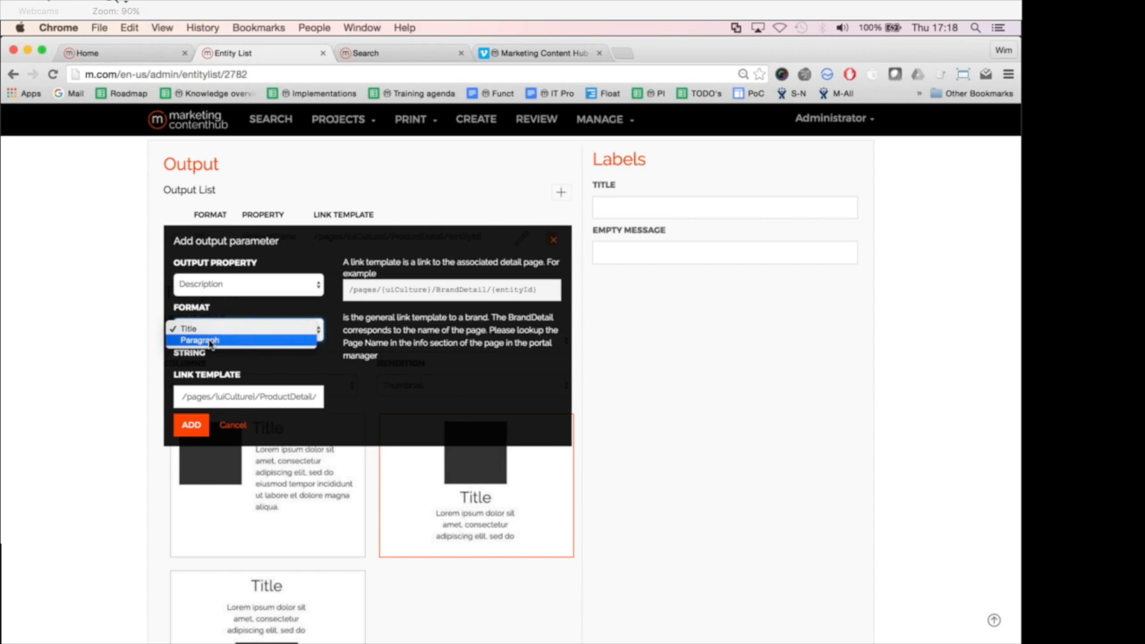
{"action": "left_click", "coordinate": [210, 343]}
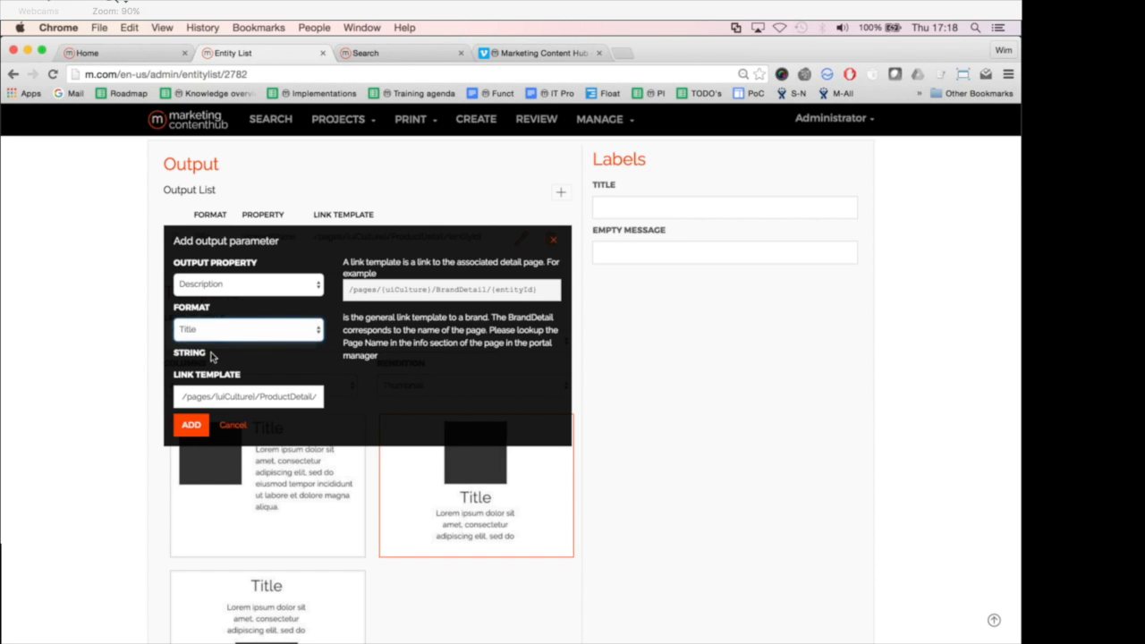
{"action": "triple_click", "coordinate": [235, 397]}
{"action": "key", "text": "BackSpace"}
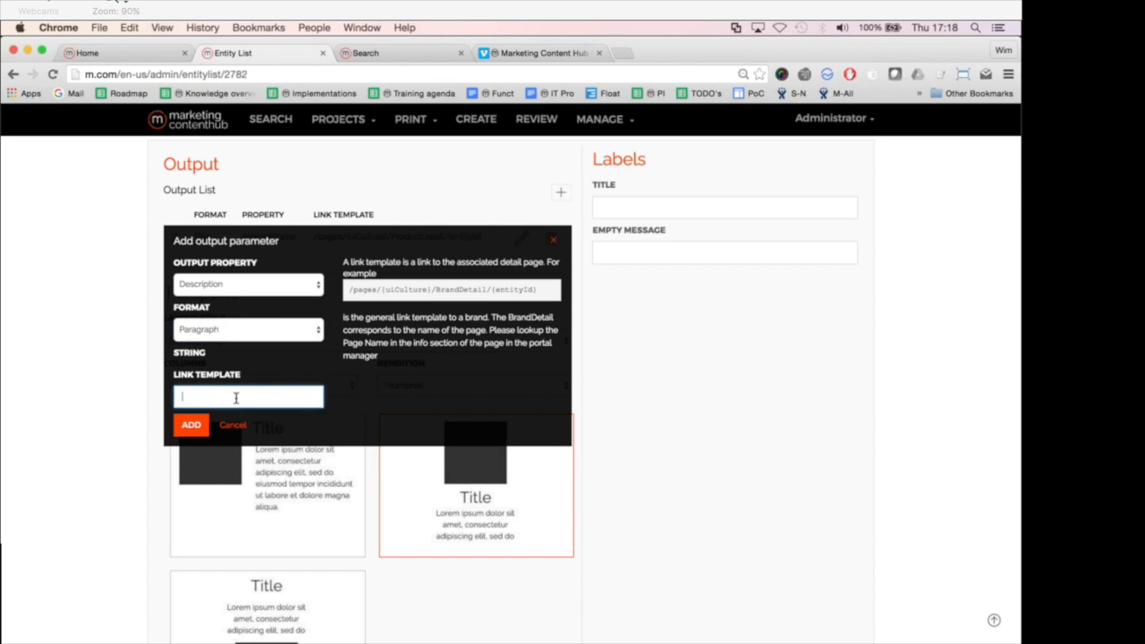
{"action": "left_click", "coordinate": [190, 425]}
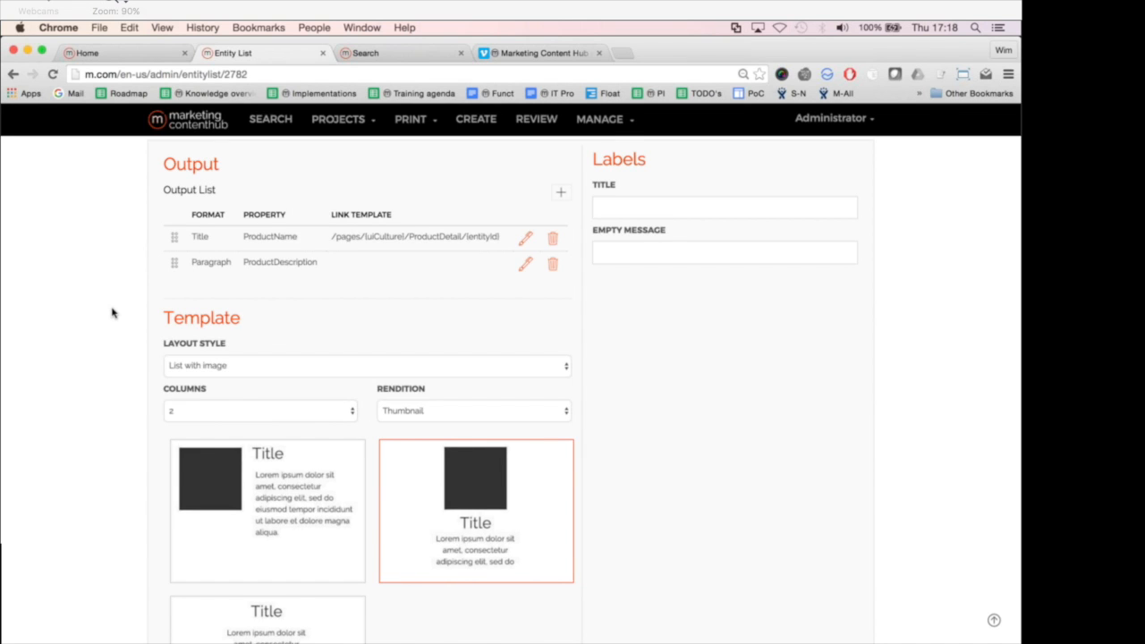
Save the Entity List settings, switch to Firefox, and reload the home page to check the New products tile
{"action": "scroll", "coordinate": [112, 312], "scroll_direction": "down", "scroll_amount": 5}
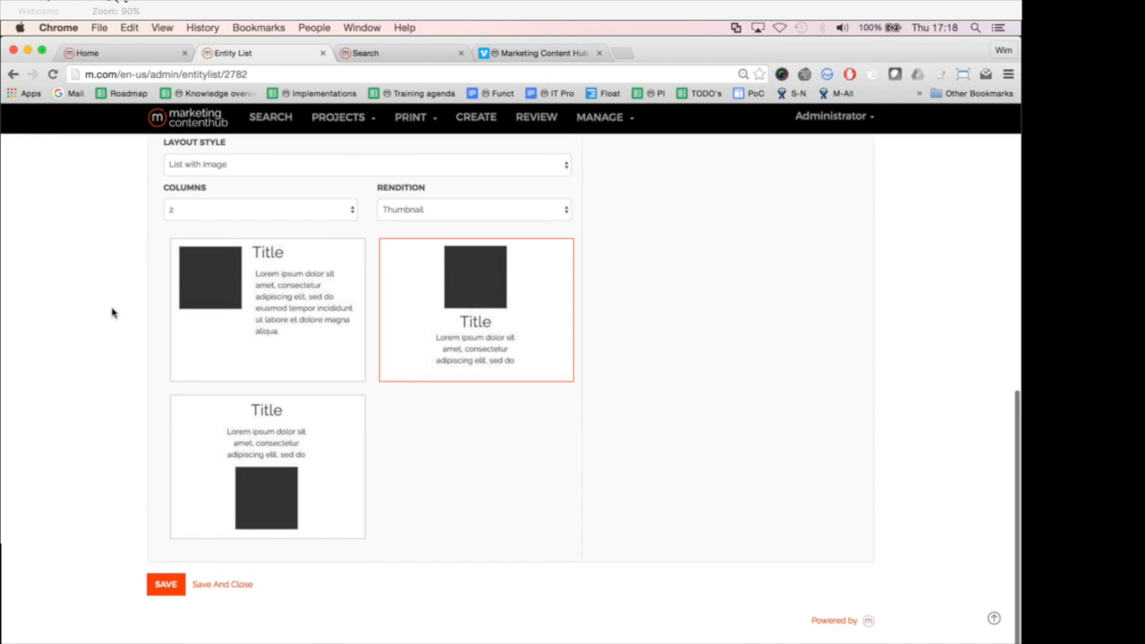
{"action": "left_click", "coordinate": [167, 587]}
{"action": "key", "text": "super+Tab"}
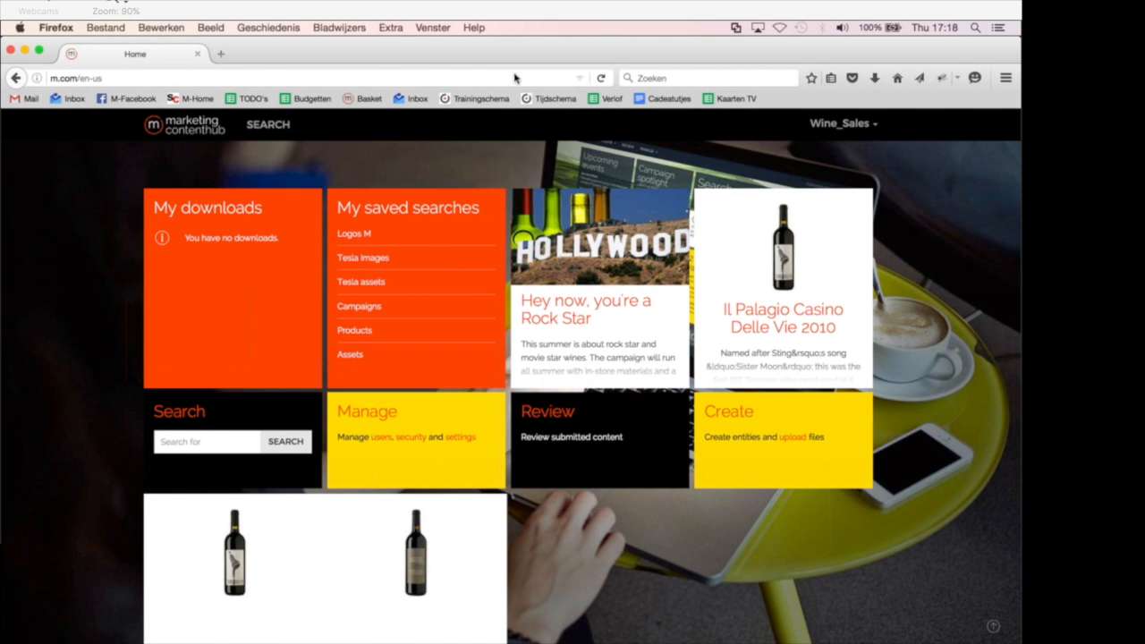
{"action": "left_click", "coordinate": [600, 80]}
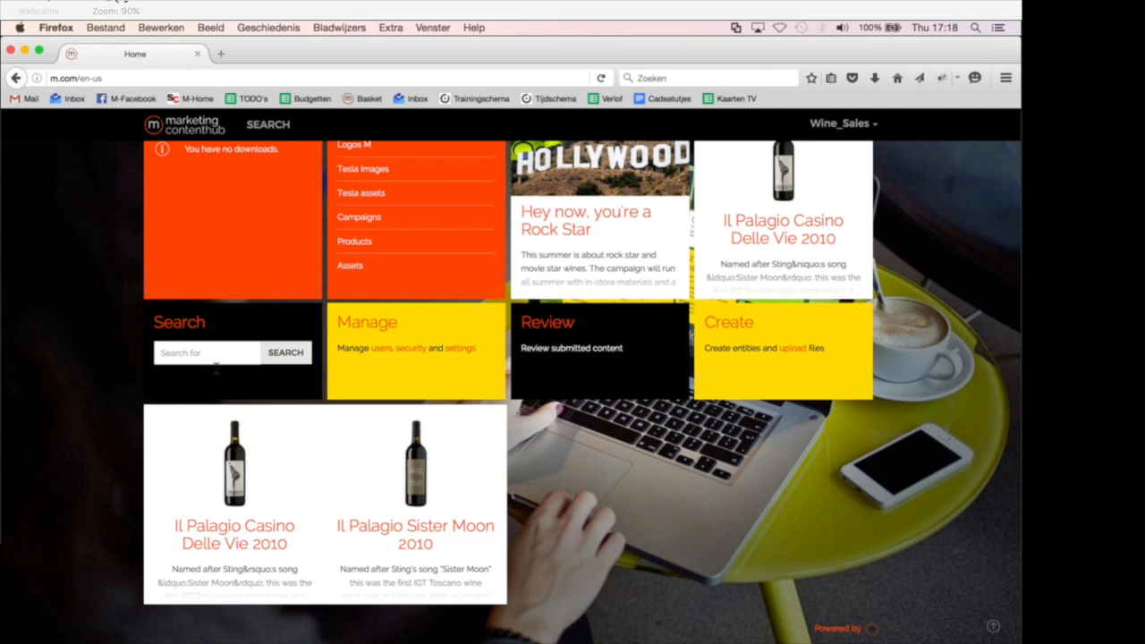
{"action": "left_click", "coordinate": [184, 353]}
{"action": "scroll", "coordinate": [238, 388], "scroll_direction": "up", "scroll_amount": 5}
{"action": "key", "text": "super+Tab"}
{"action": "key", "text": "super+Tab"}
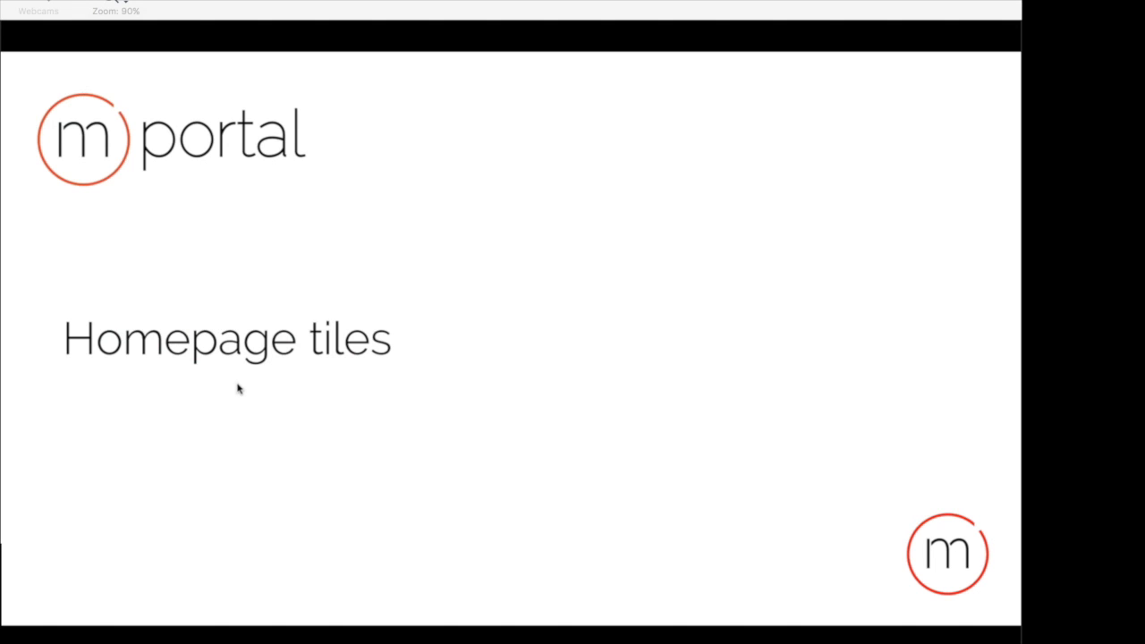
{"action": "key", "text": "Right"}
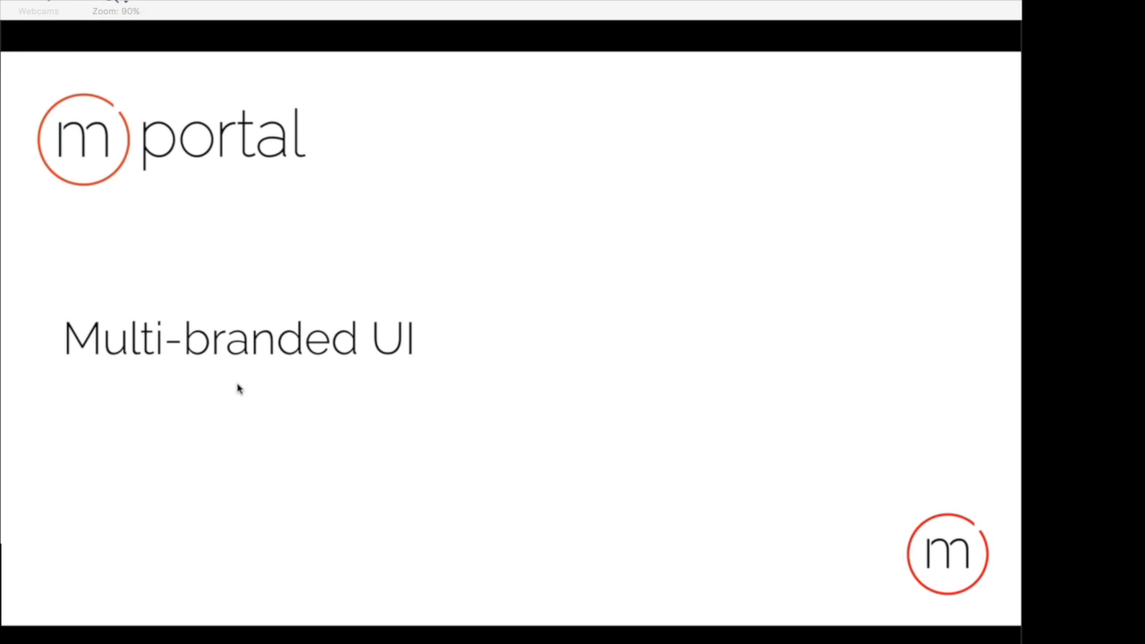
Switch to Firefox and review the home page's branding, background, and product tiles for the Wine_Sales account
{"action": "key", "text": "super+Tab"}
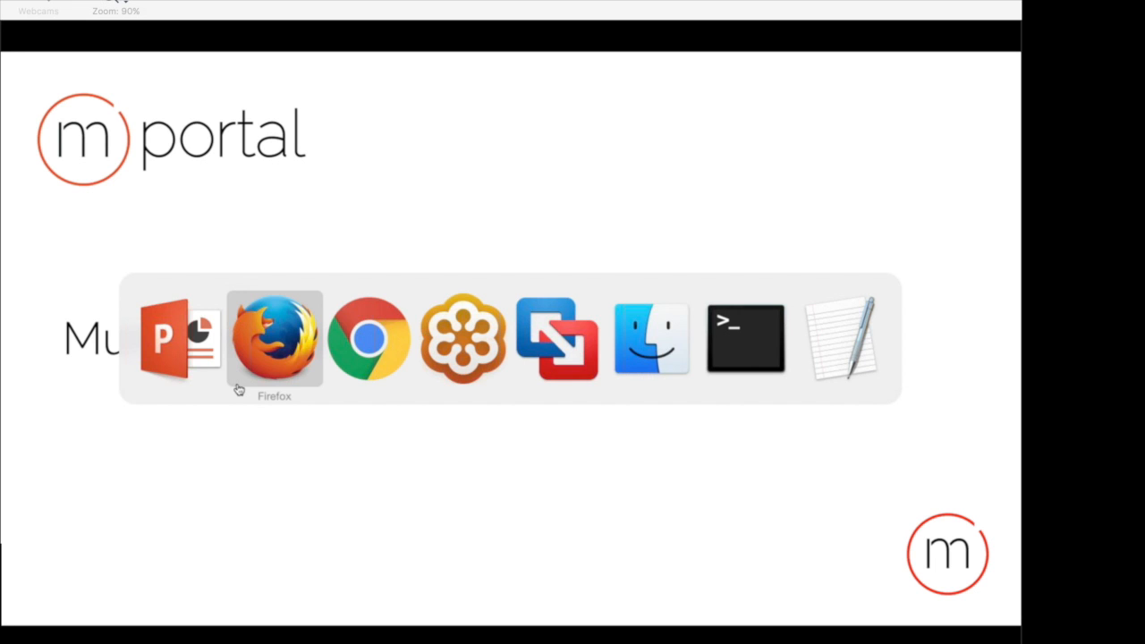
{"action": "scroll", "coordinate": [237, 383], "scroll_direction": "up", "scroll_amount": 4}
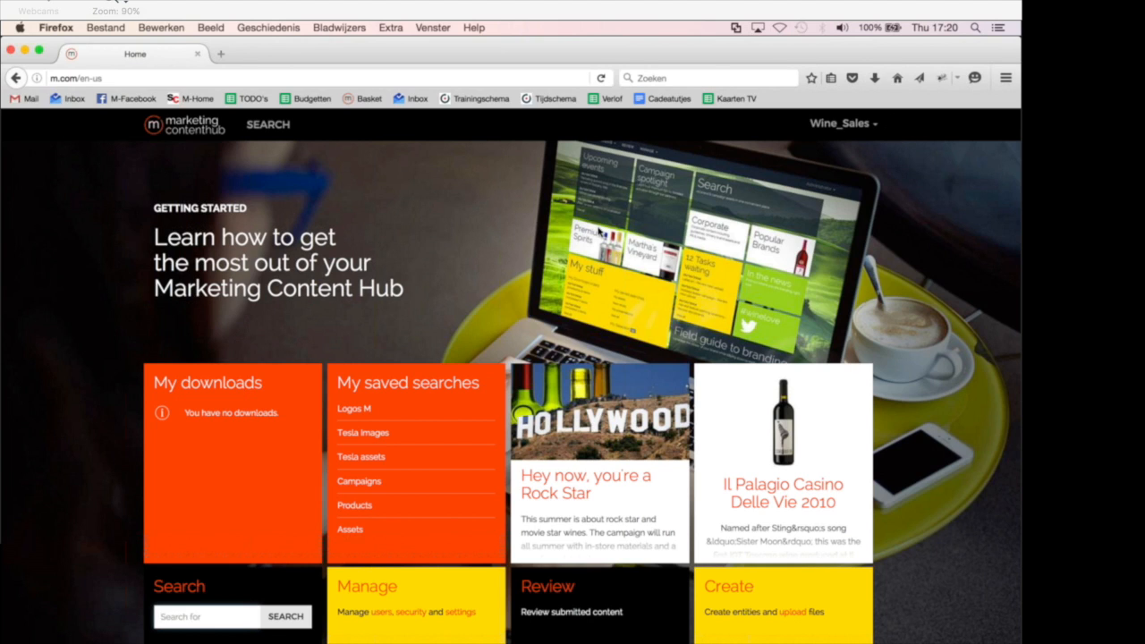
{"action": "scroll", "coordinate": [598, 231], "scroll_direction": "down", "scroll_amount": 1}
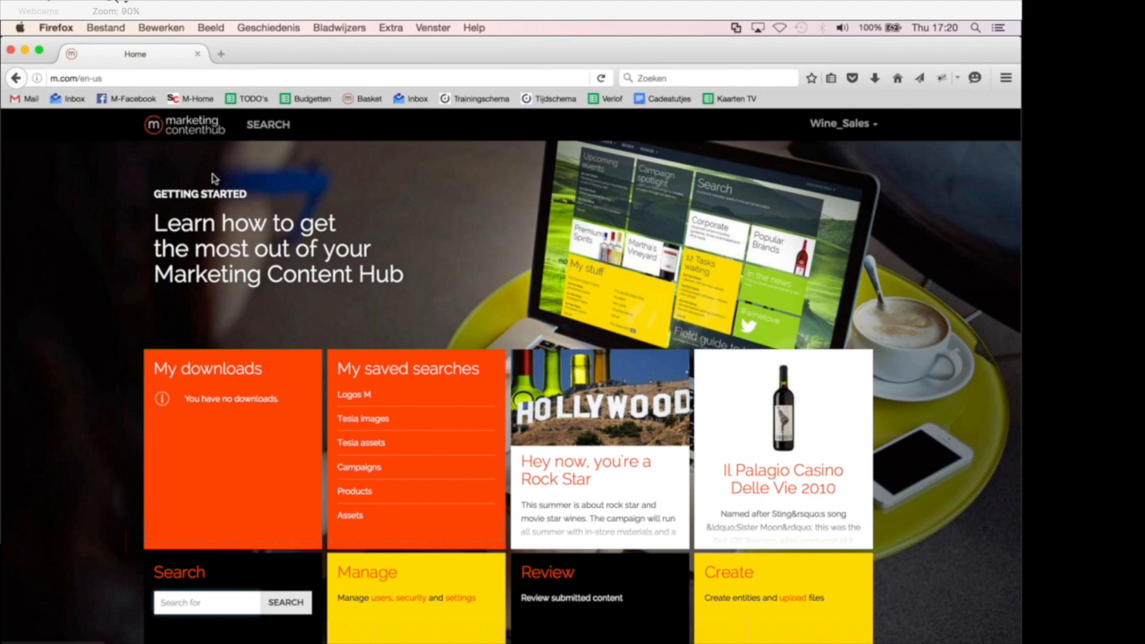
{"action": "scroll", "coordinate": [215, 175], "scroll_direction": "down", "scroll_amount": 1}
{"action": "scroll", "coordinate": [217, 172], "scroll_direction": "down", "scroll_amount": 3}
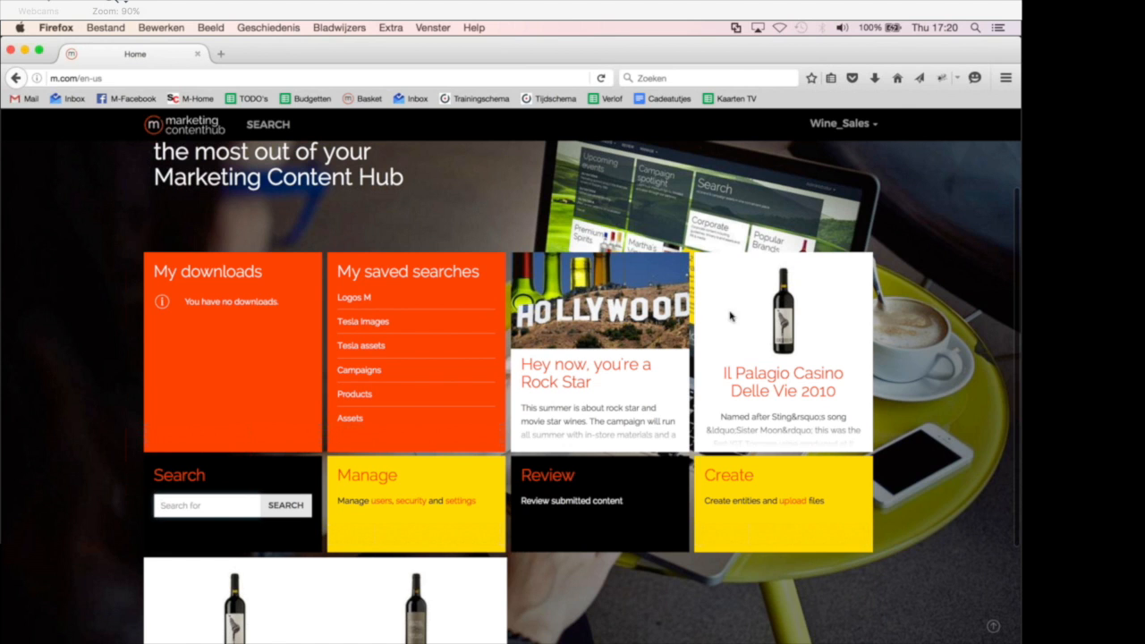
{"action": "scroll", "coordinate": [524, 337], "scroll_direction": "down", "scroll_amount": 5}
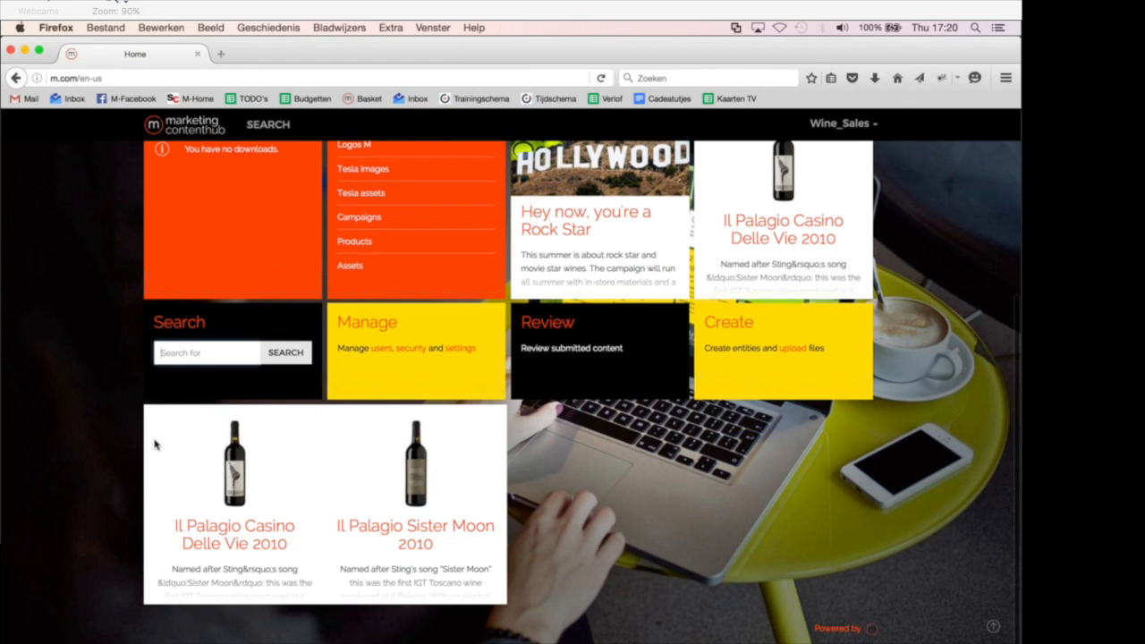
{"action": "scroll", "coordinate": [420, 483], "scroll_direction": "up", "scroll_amount": 3}
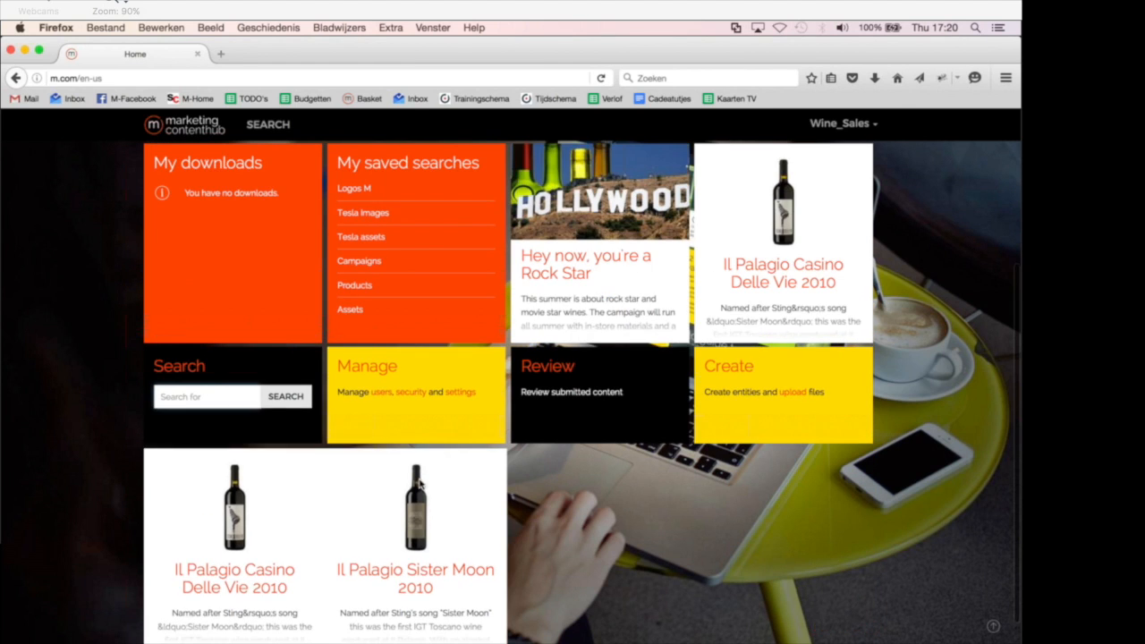
Log out, log back in as Microsoft_sales with the saved password, and check the home page's branding and product tiles
{"action": "left_click", "coordinate": [836, 131]}
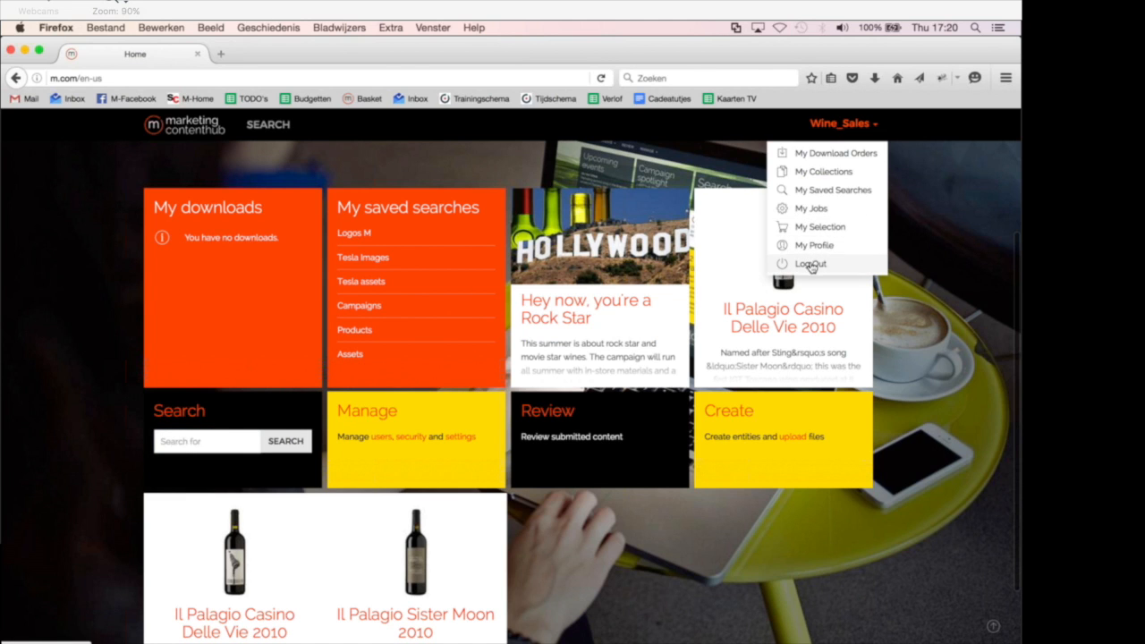
{"action": "left_click", "coordinate": [810, 263]}
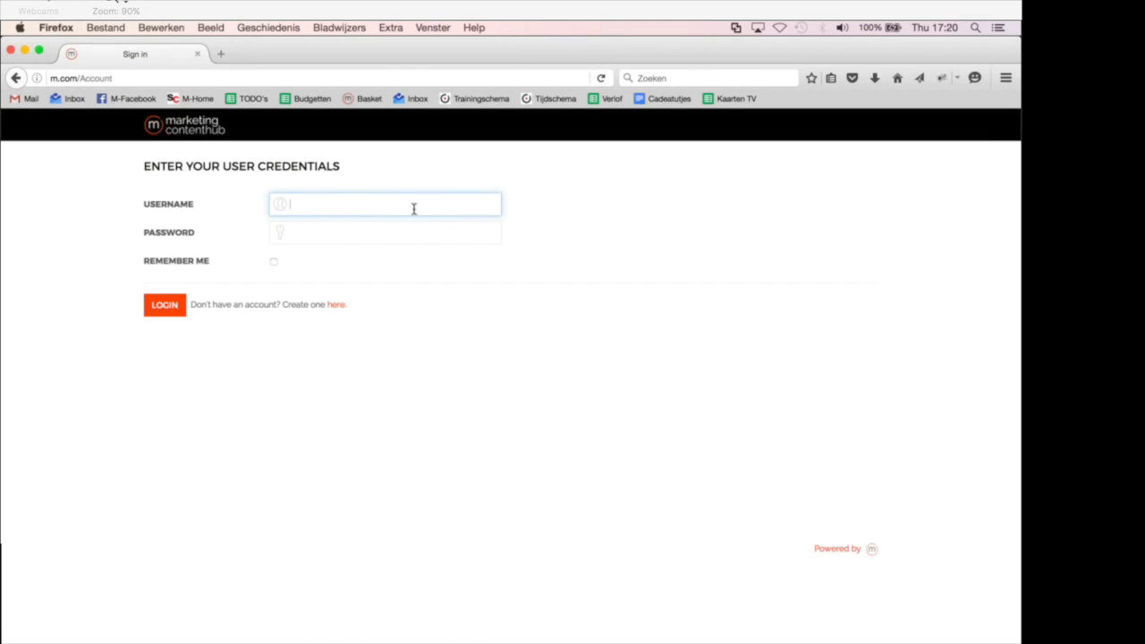
{"action": "left_click", "coordinate": [413, 207]}
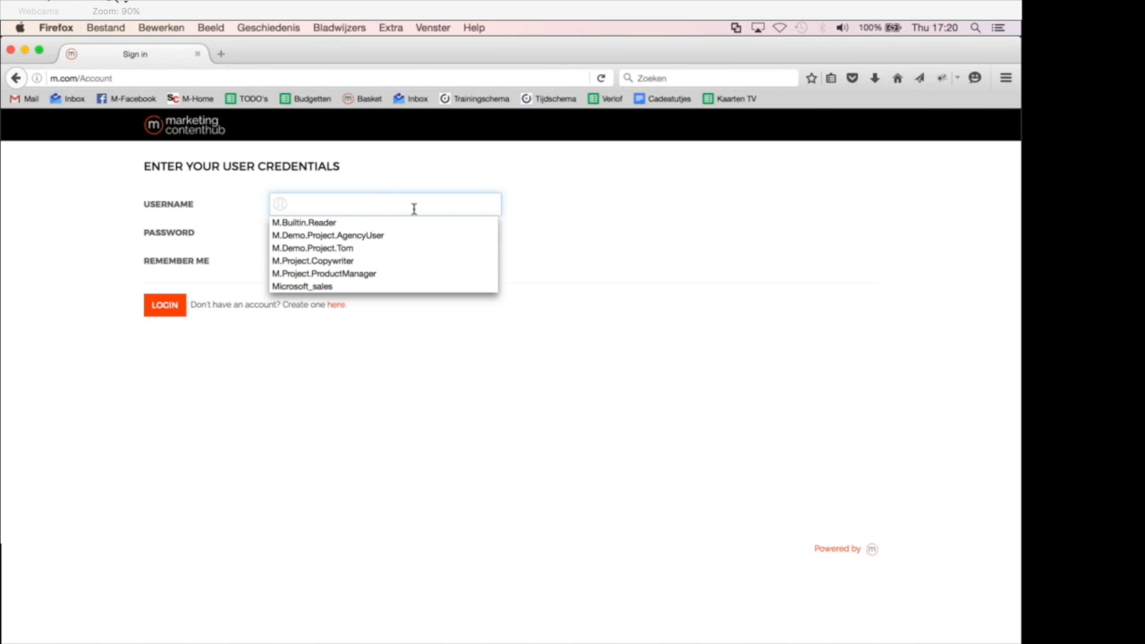
{"action": "left_click", "coordinate": [306, 287]}
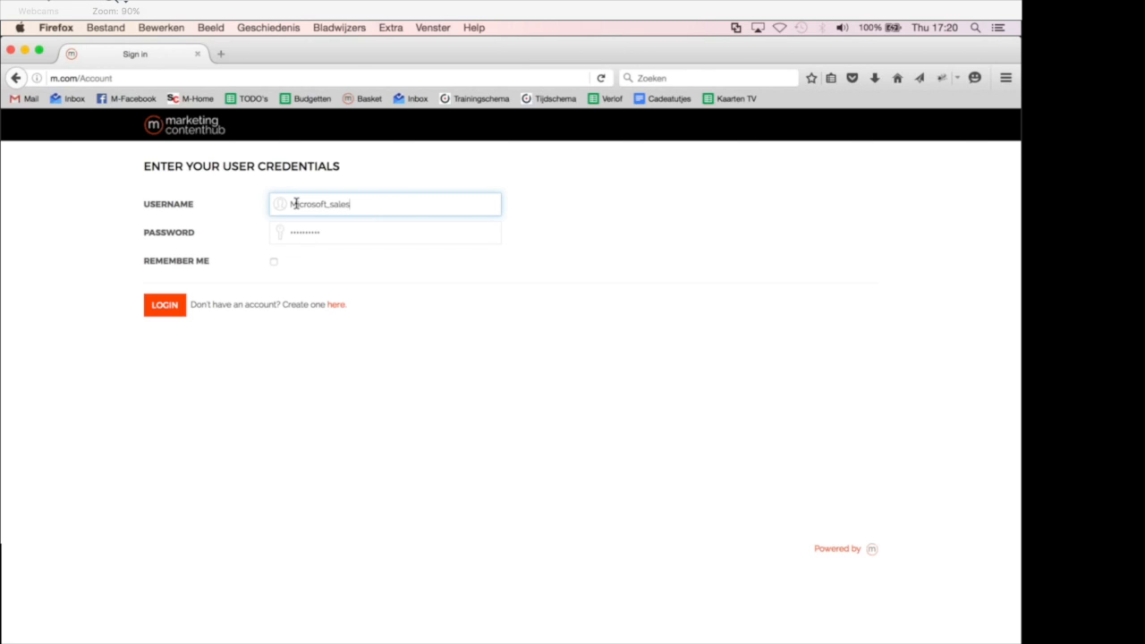
{"action": "left_click", "coordinate": [162, 307]}
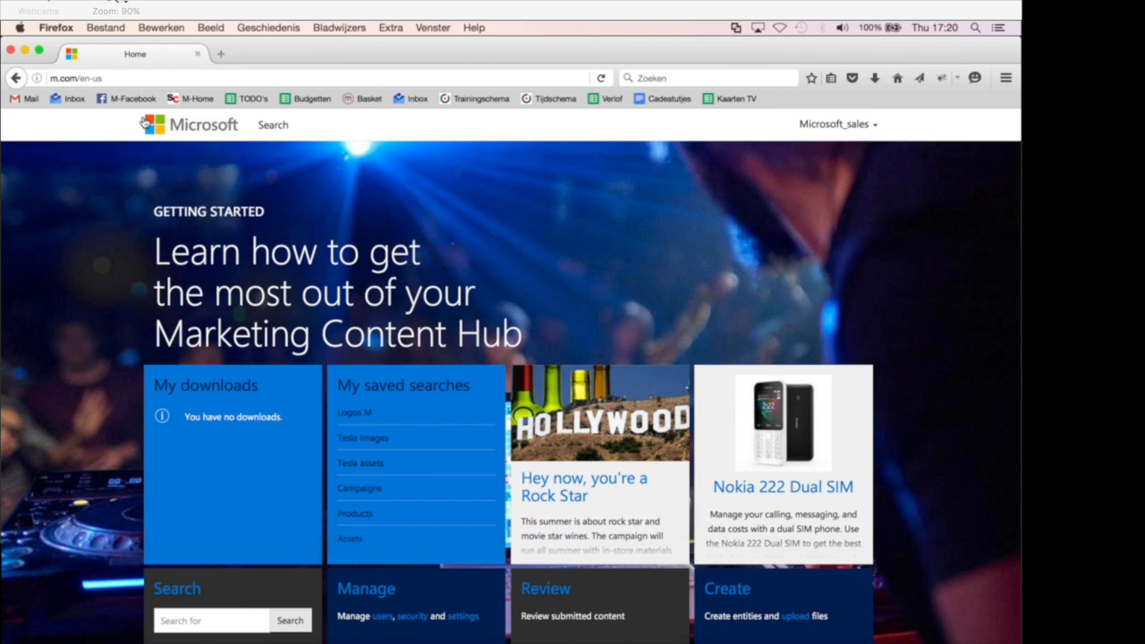
{"action": "scroll", "coordinate": [136, 254], "scroll_direction": "down", "scroll_amount": 3}
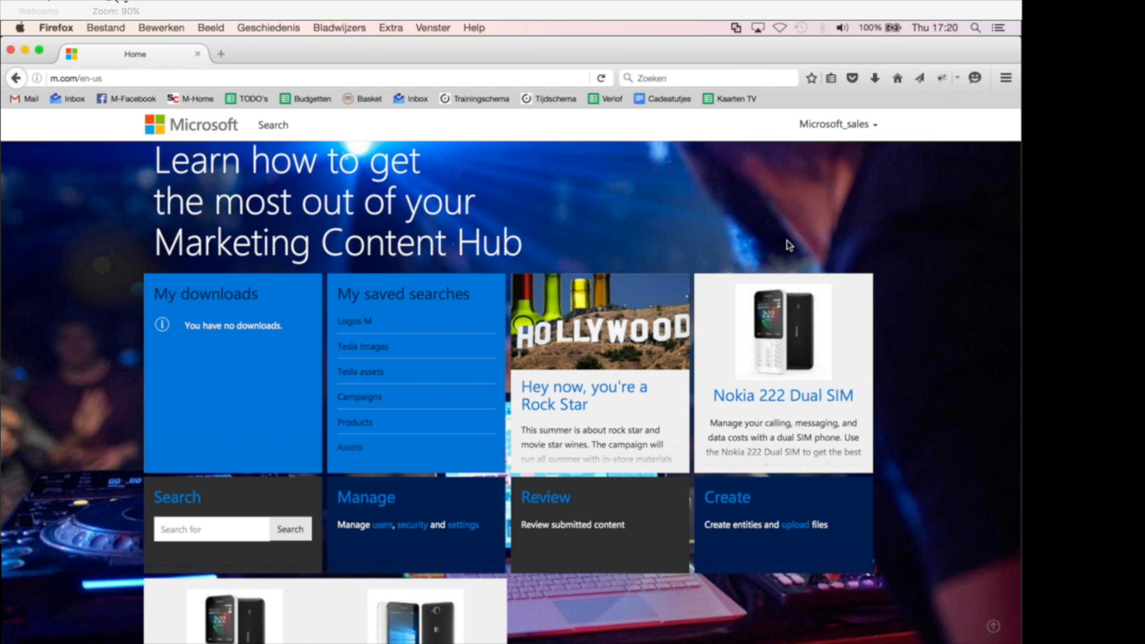
{"action": "scroll", "coordinate": [787, 245], "scroll_direction": "down", "scroll_amount": 3}
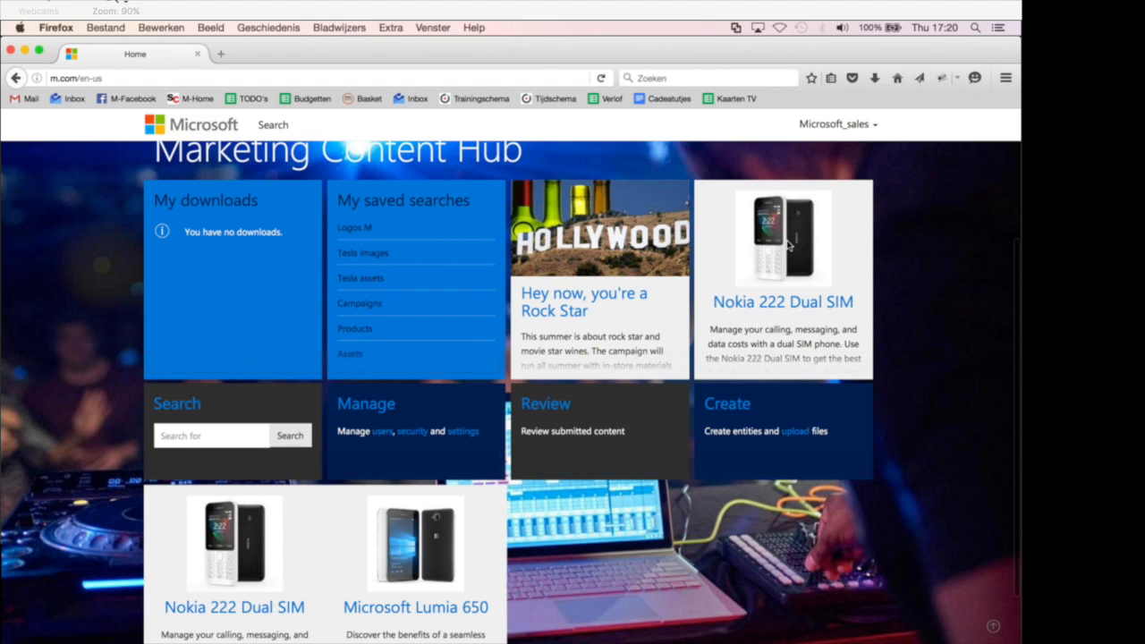
{"action": "scroll", "coordinate": [787, 245], "scroll_direction": "down", "scroll_amount": 3}
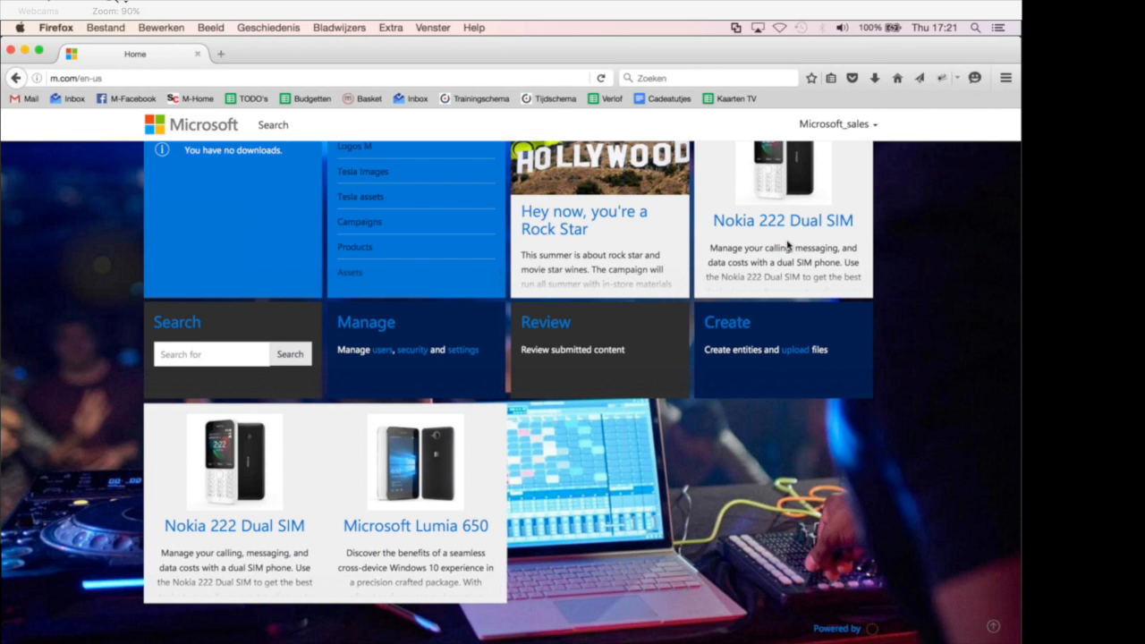
{"action": "scroll", "coordinate": [787, 246], "scroll_direction": "up", "scroll_amount": 3}
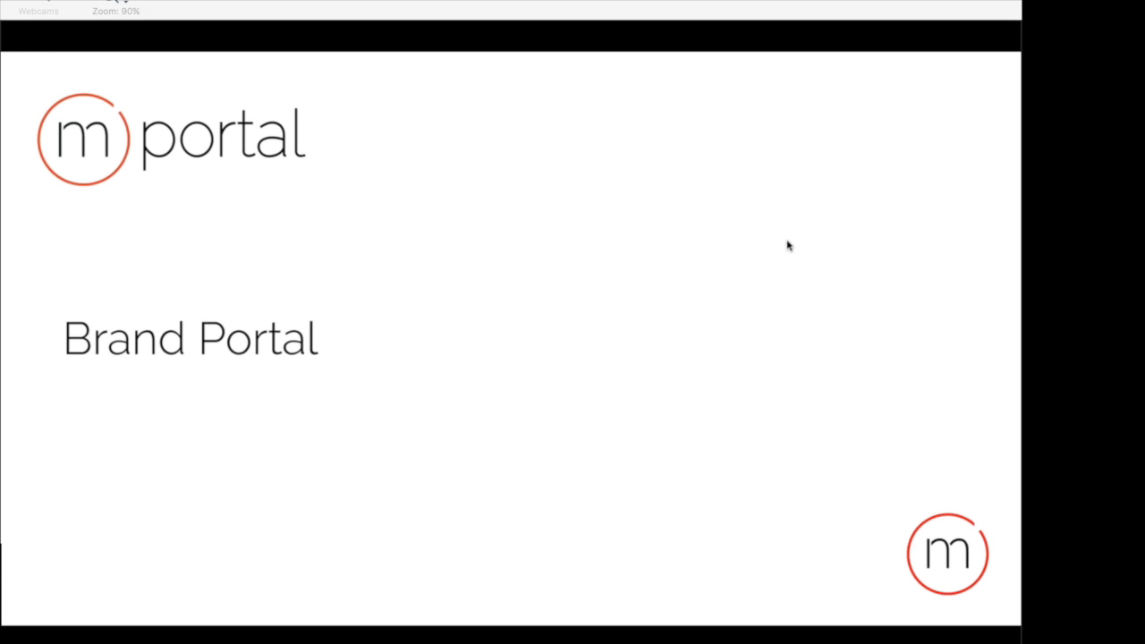
Switch to Chrome and open the Logos page under Guidelines in Portal Management
{"action": "key", "text": "super+Tab"}
{"action": "key", "text": "super+Tab"}
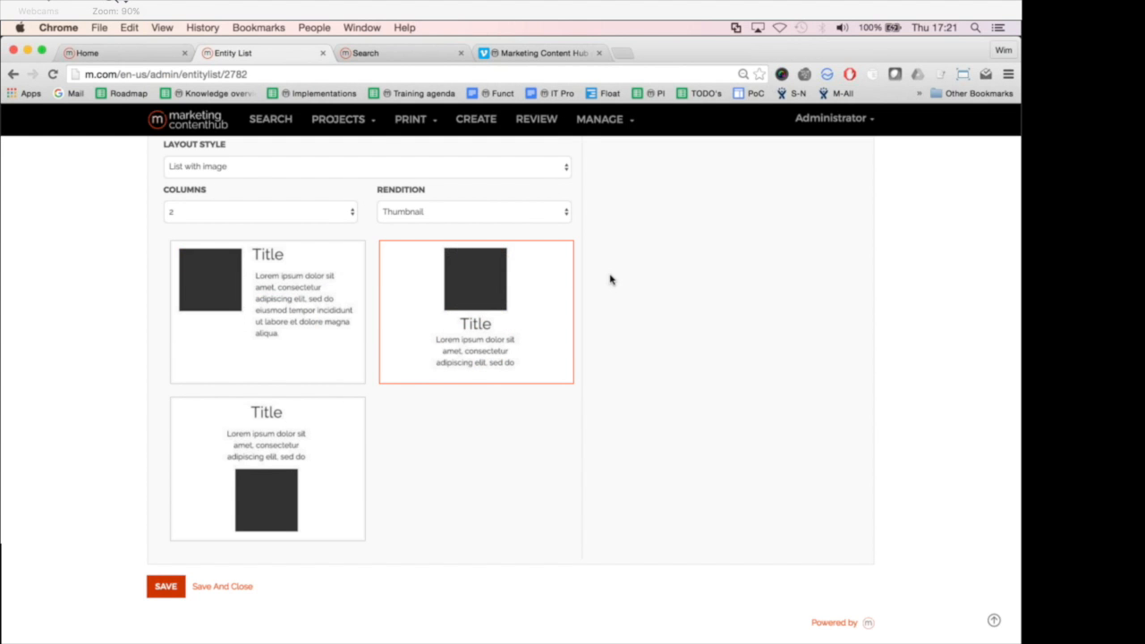
{"action": "scroll", "coordinate": [610, 280], "scroll_direction": "up", "scroll_amount": 10}
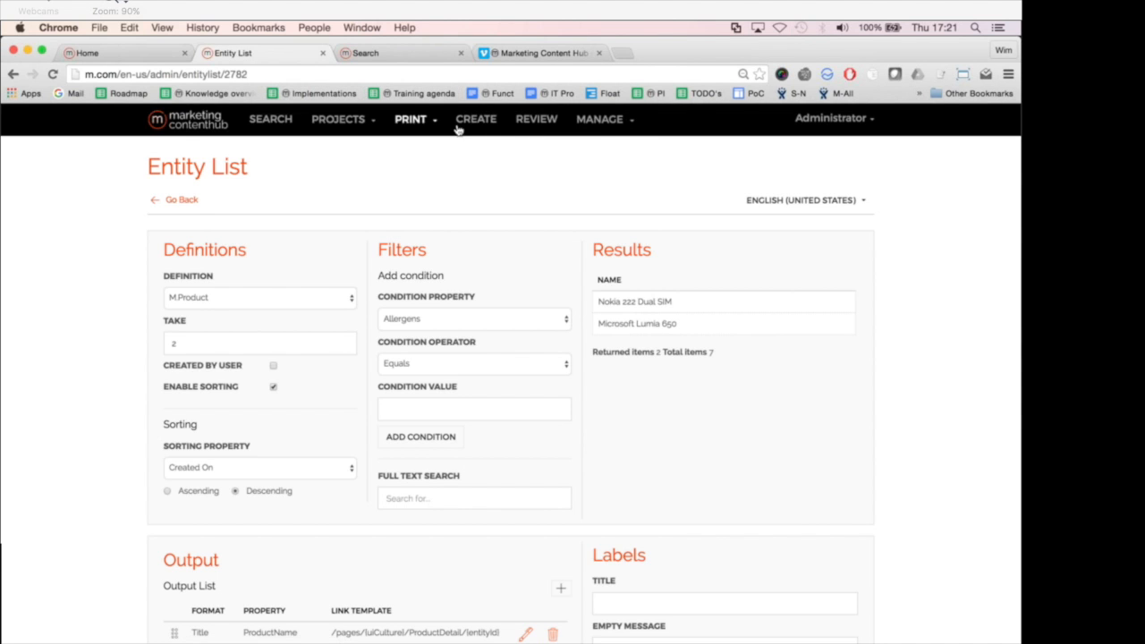
{"action": "left_click", "coordinate": [598, 122]}
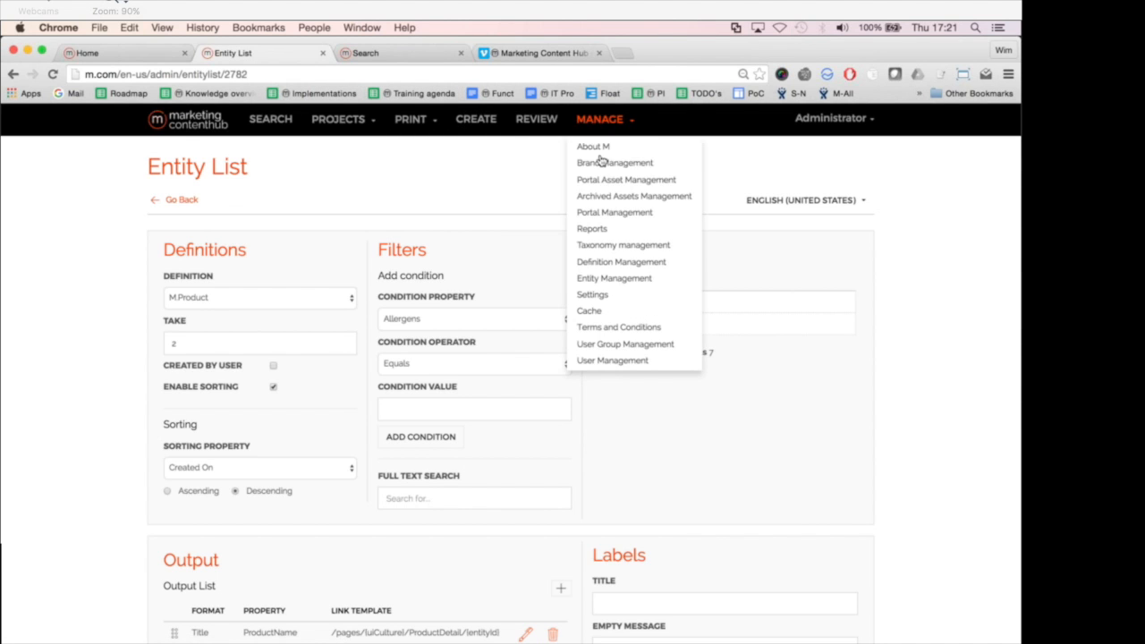
{"action": "left_click", "coordinate": [596, 216]}
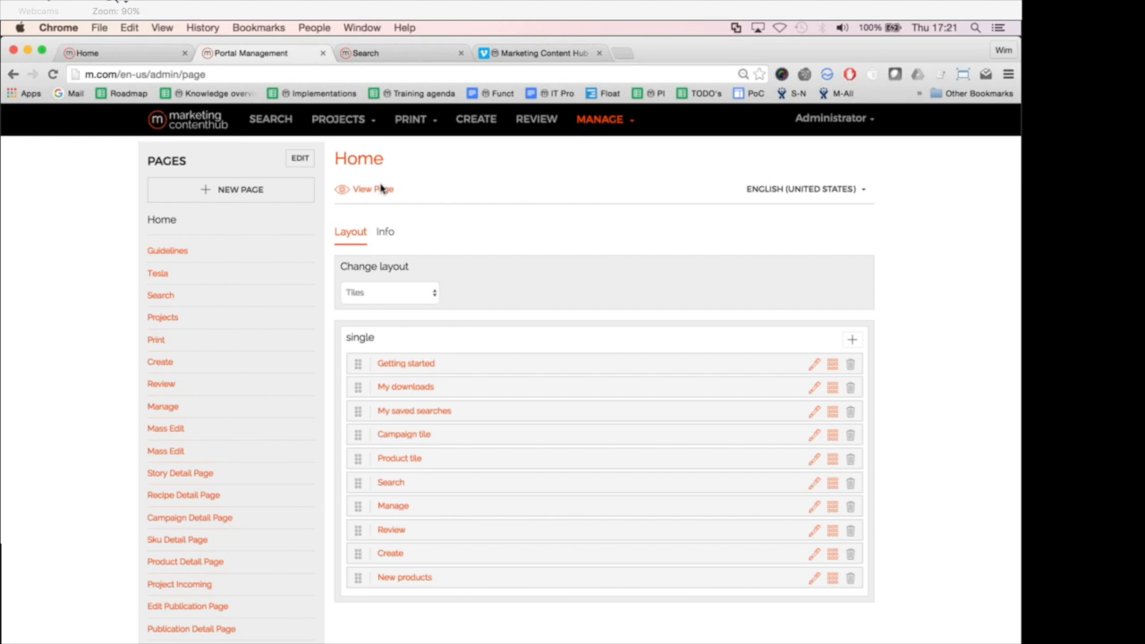
{"action": "left_click", "coordinate": [166, 253]}
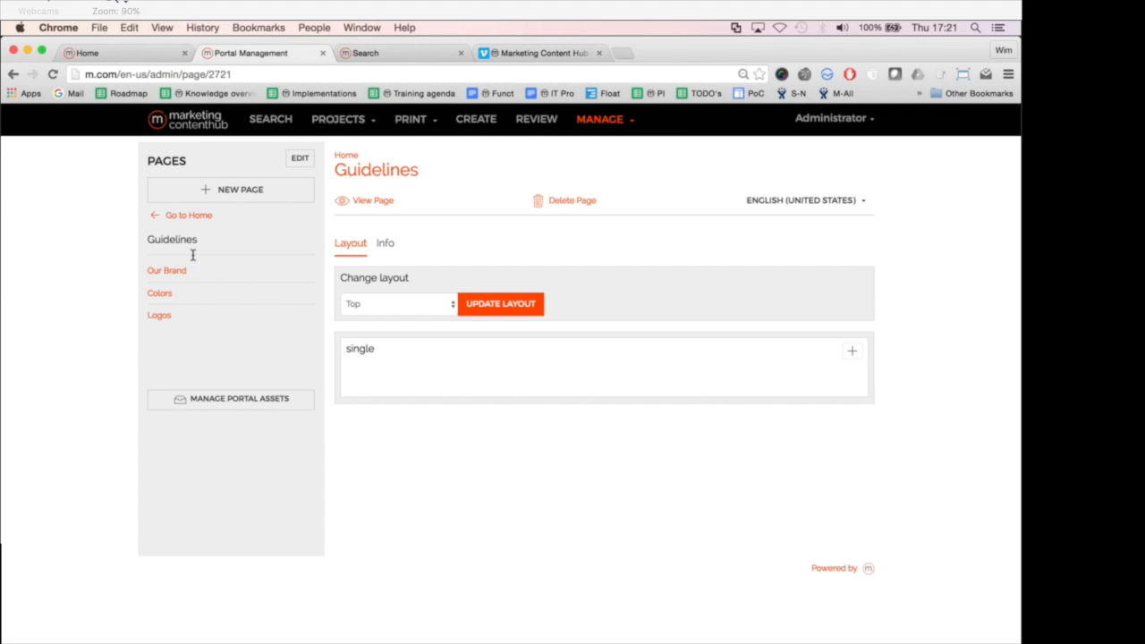
{"action": "left_click", "coordinate": [158, 317]}
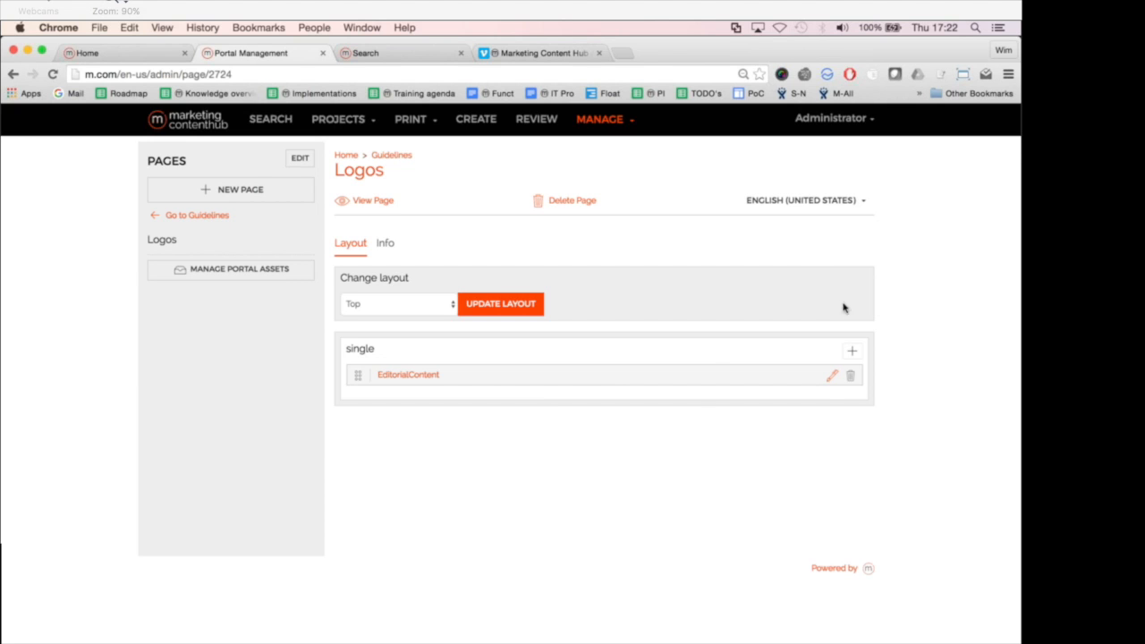
View the published Logos page in a new browser tab placed beside Portal Management, and review its content
{"action": "right_click", "coordinate": [380, 202]}
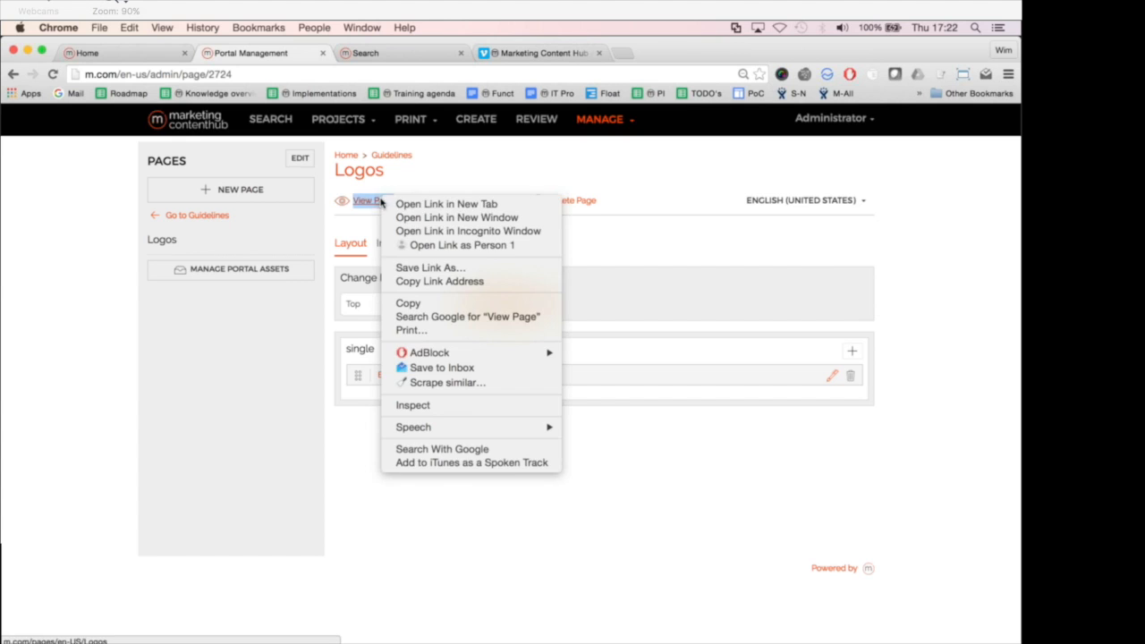
{"action": "left_click", "coordinate": [421, 208]}
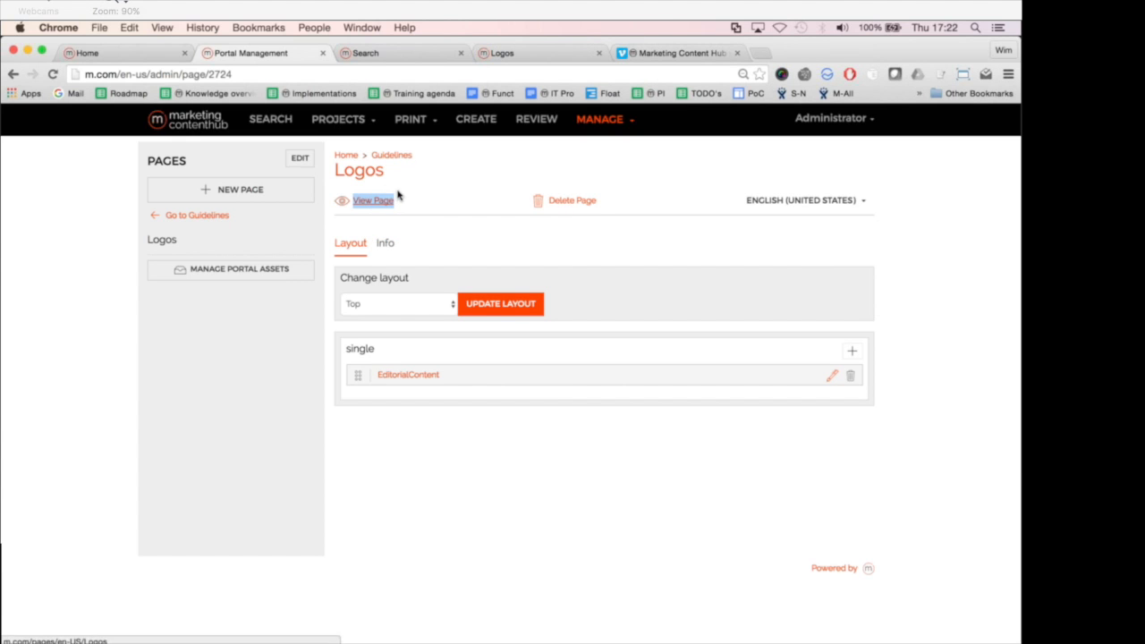
{"action": "left_click_drag", "start_coordinate": [536, 50], "coordinate": [426, 48]}
{"action": "left_click", "coordinate": [426, 47]}
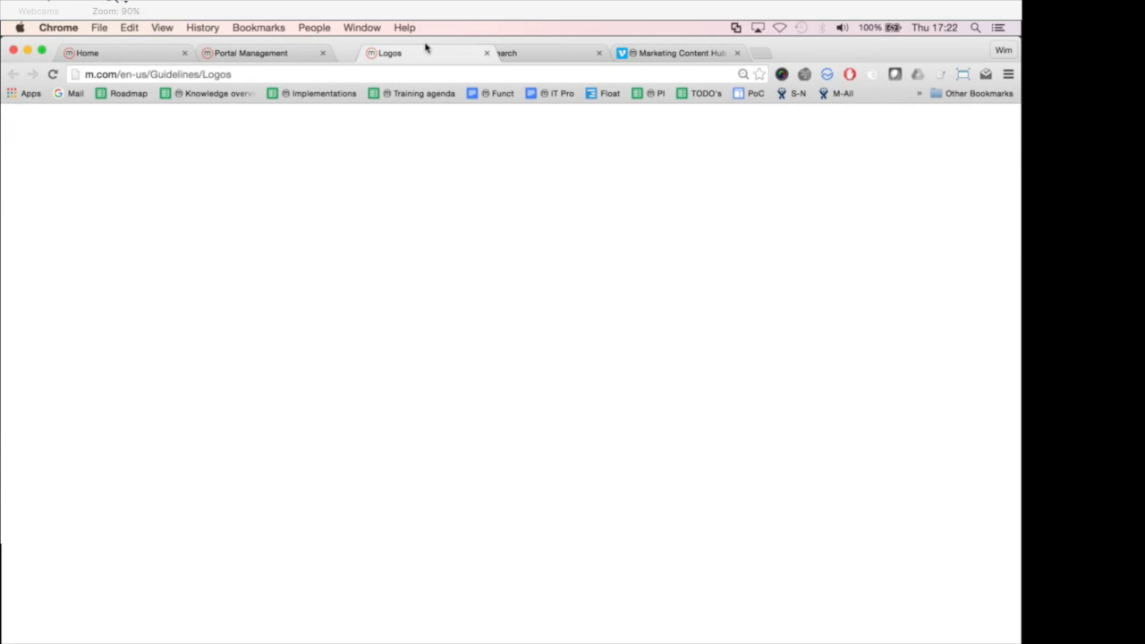
{"action": "scroll", "coordinate": [426, 47], "scroll_direction": "down", "scroll_amount": 4}
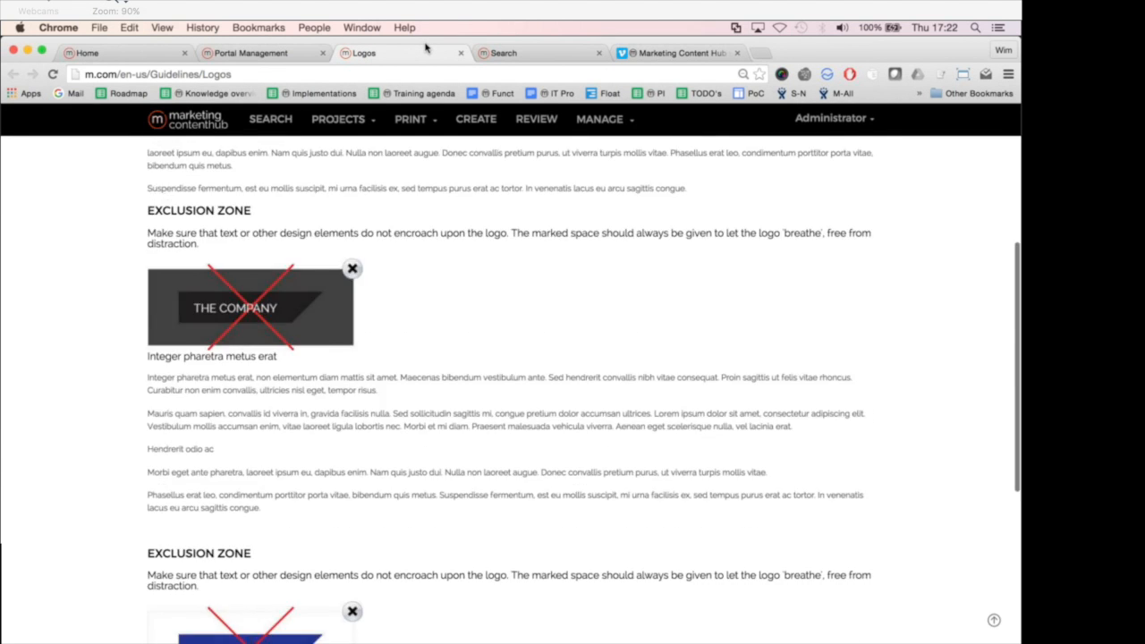
{"action": "scroll", "coordinate": [426, 47], "scroll_direction": "up", "scroll_amount": 4}
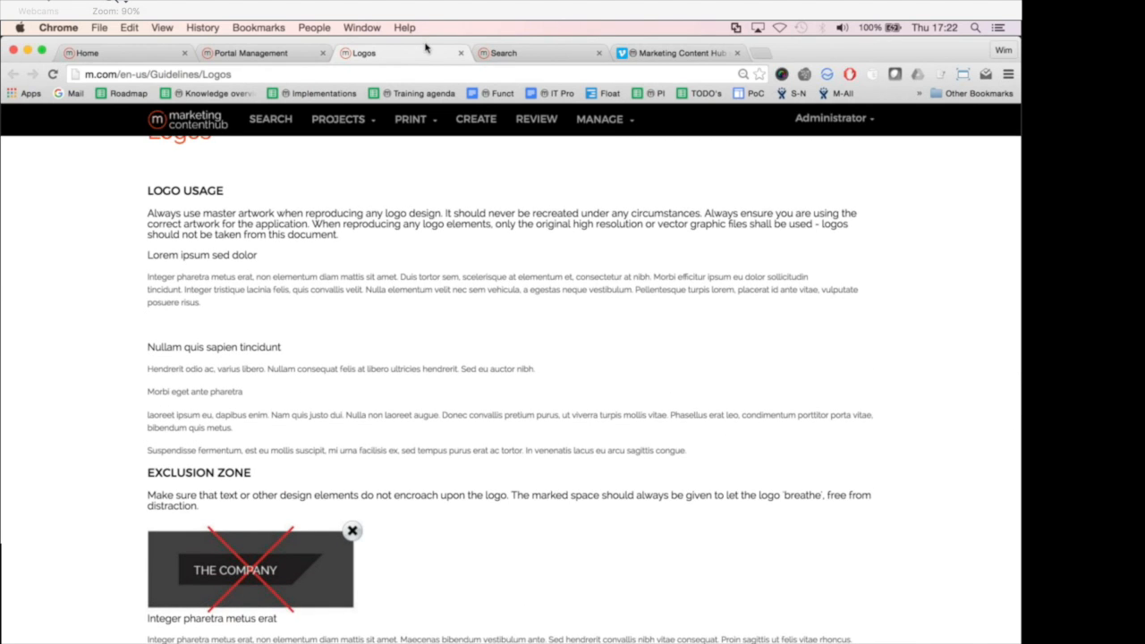
{"action": "scroll", "coordinate": [425, 44], "scroll_direction": "up", "scroll_amount": 1}
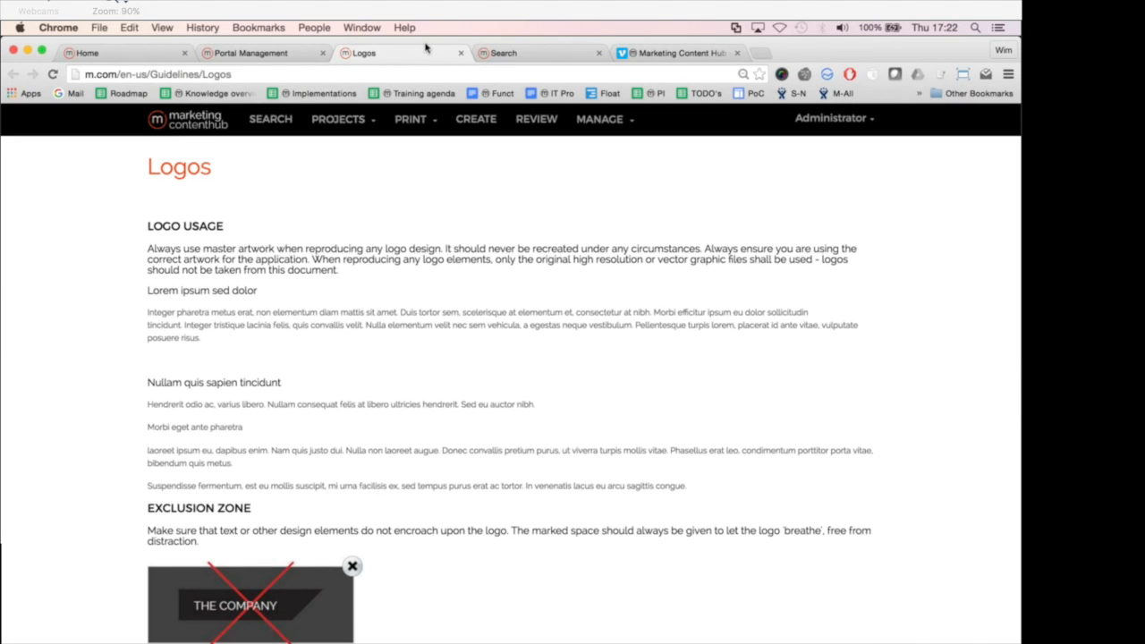
Return to Portal Management and open the Logos page's EditorialContent component for editing
{"action": "left_click", "coordinate": [282, 53]}
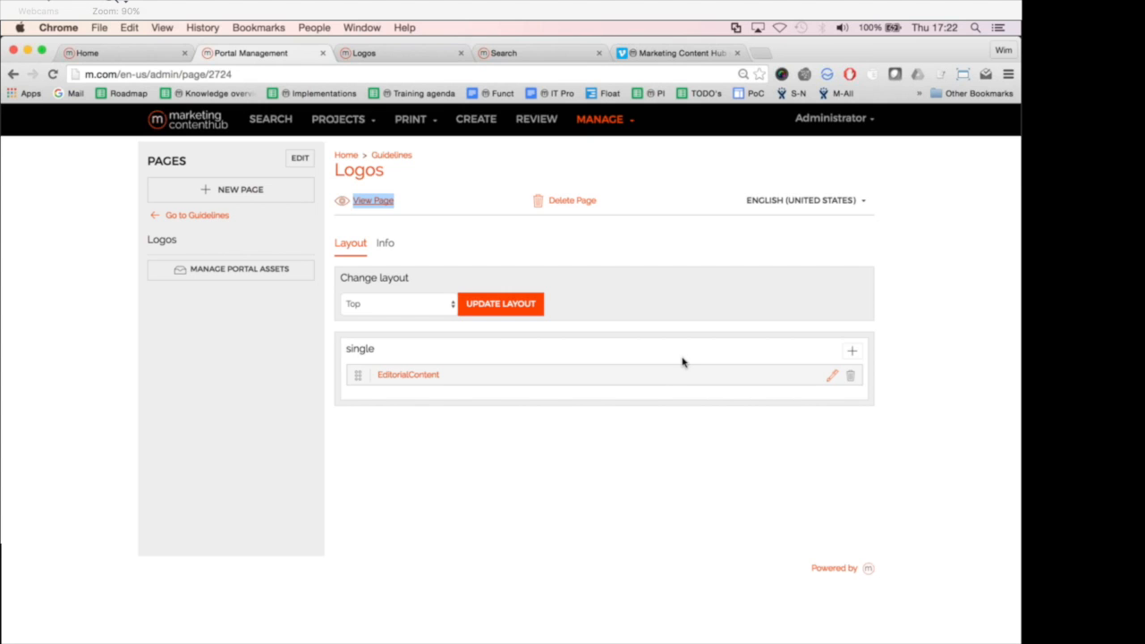
{"action": "left_click", "coordinate": [830, 379]}
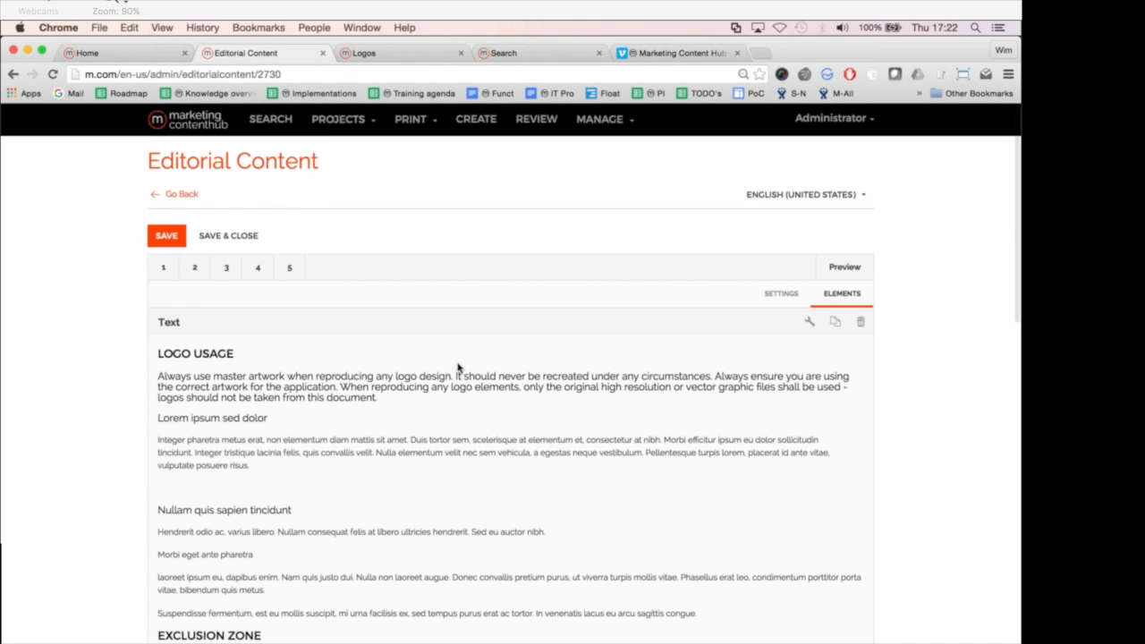
{"action": "scroll", "coordinate": [457, 367], "scroll_direction": "down", "scroll_amount": 1}
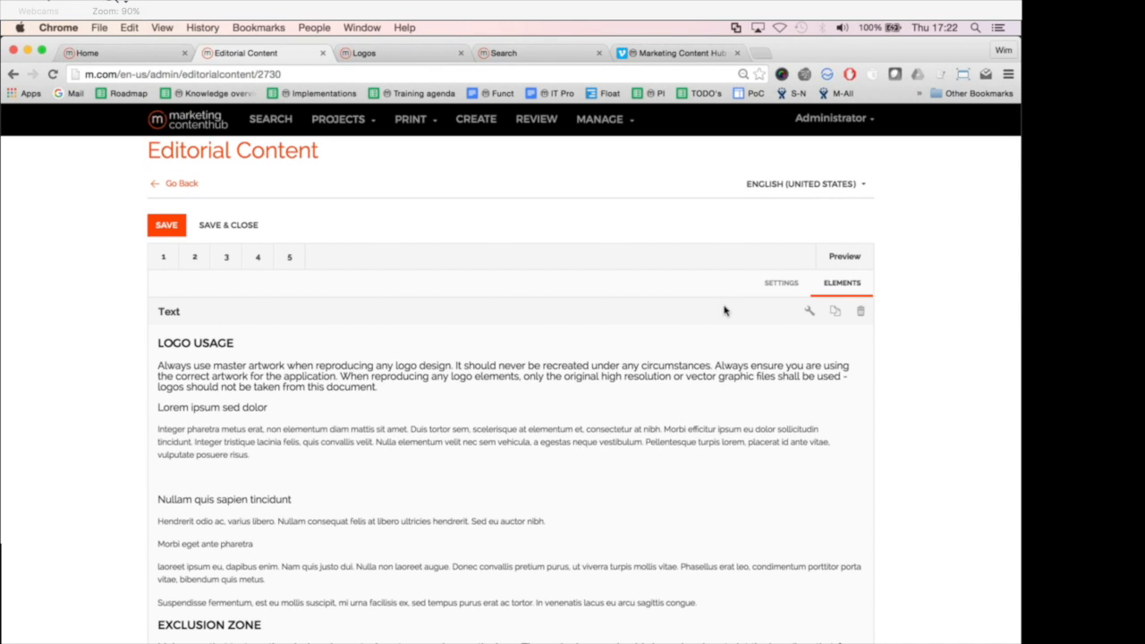
Open the LOGO USAGE text element and add a bold line "Add some text" below the "Lorem ipsum sed dolor" heading
{"action": "left_click", "coordinate": [810, 313]}
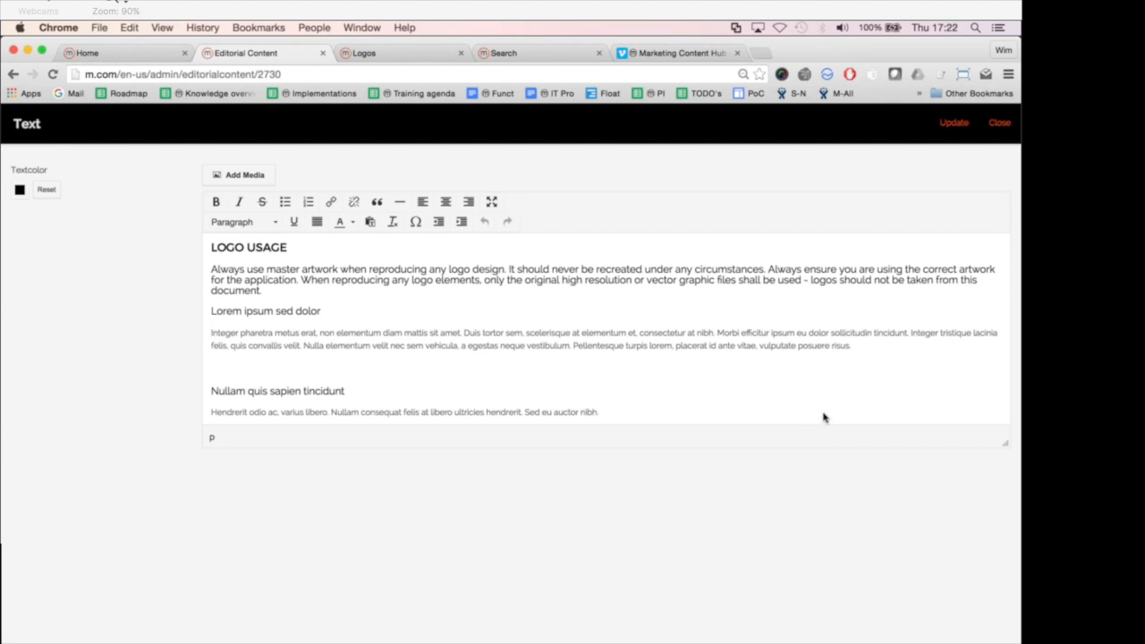
{"action": "left_click_drag", "start_coordinate": [1003, 443], "coordinate": [1018, 577]}
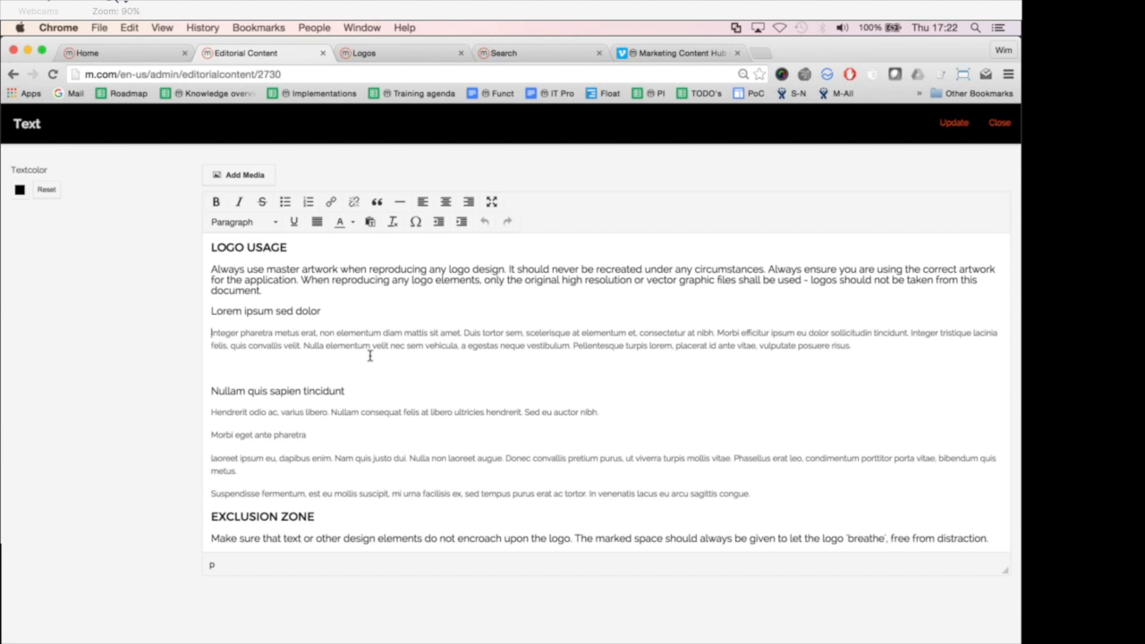
{"action": "key", "text": "Return"}
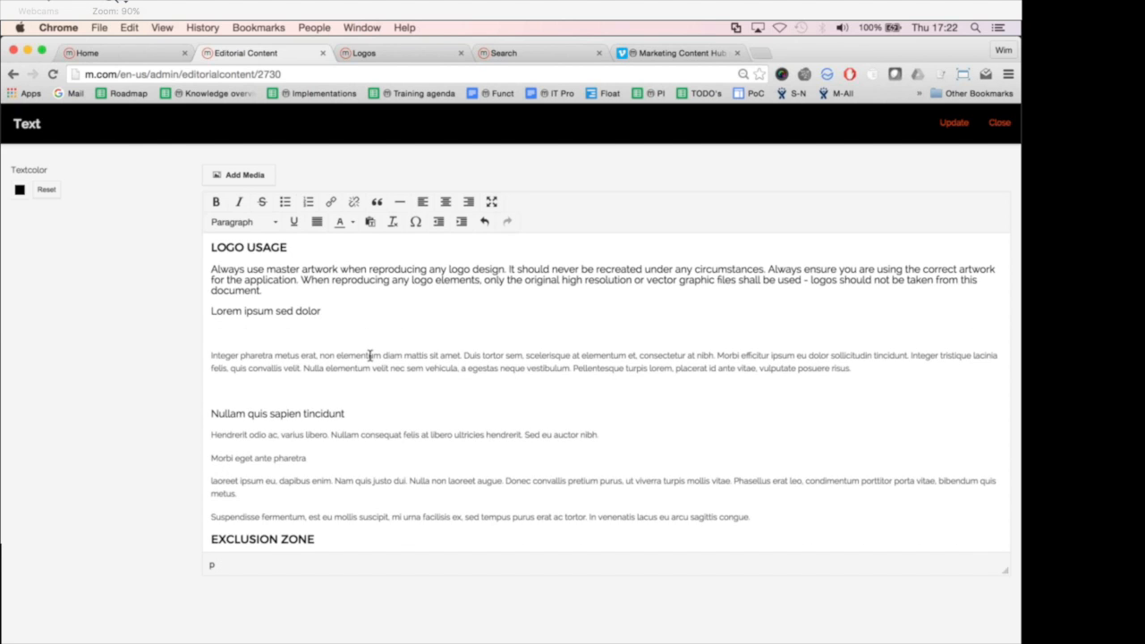
{"action": "type", "text": "Add some text"}
{"action": "key", "text": "super+shift+Left"}
{"action": "key", "text": "super+b"}
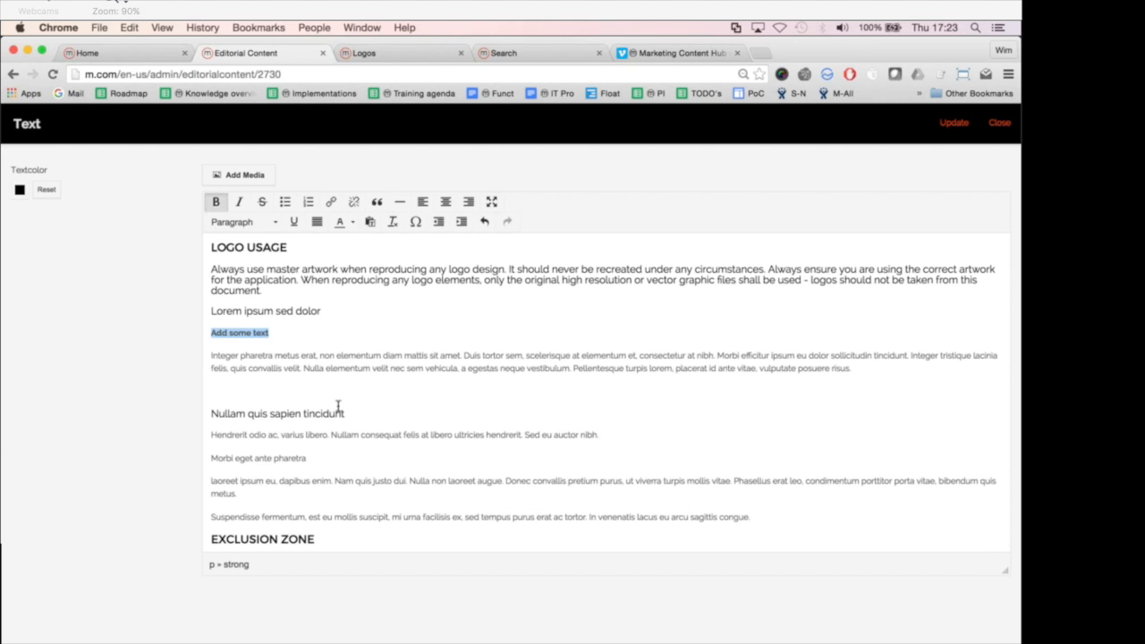
Insert the portal image thecompany-logo-wrong-1.png at size Large - 338 x 144 on the blank line above "Nullam quis sapien tincidunt"
{"action": "left_click", "coordinate": [279, 385]}
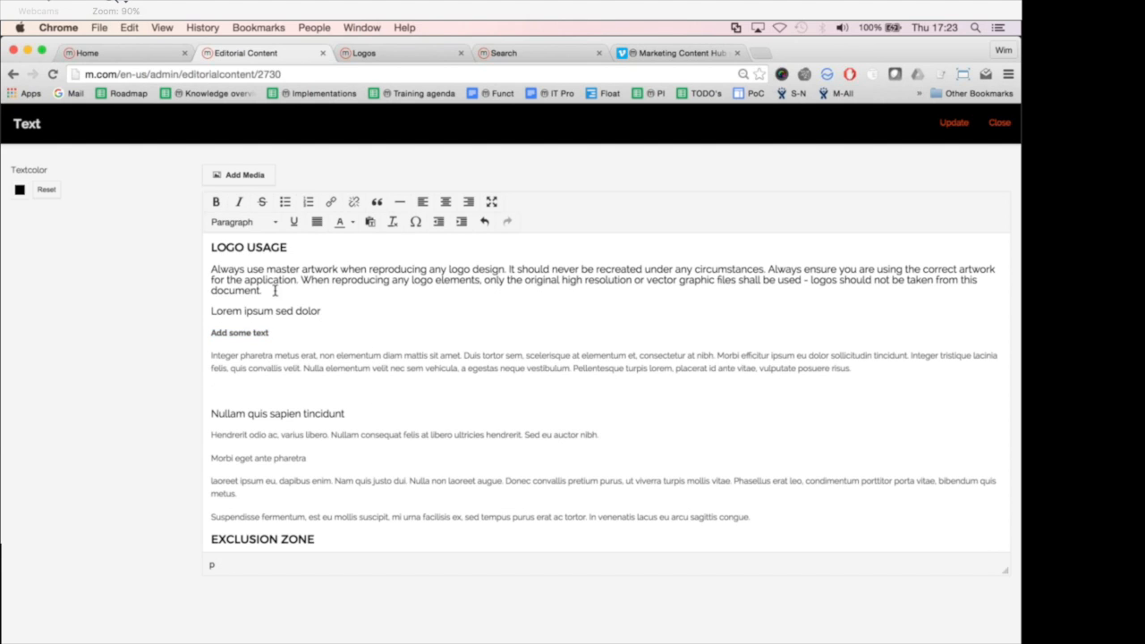
{"action": "left_click", "coordinate": [225, 175]}
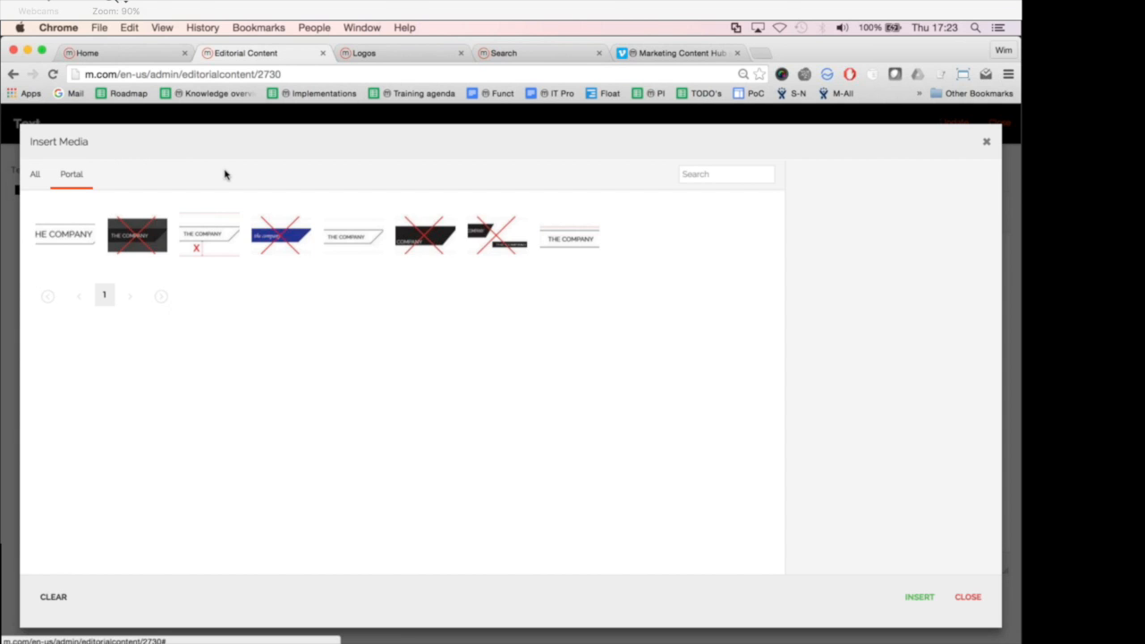
{"action": "left_click", "coordinate": [499, 249]}
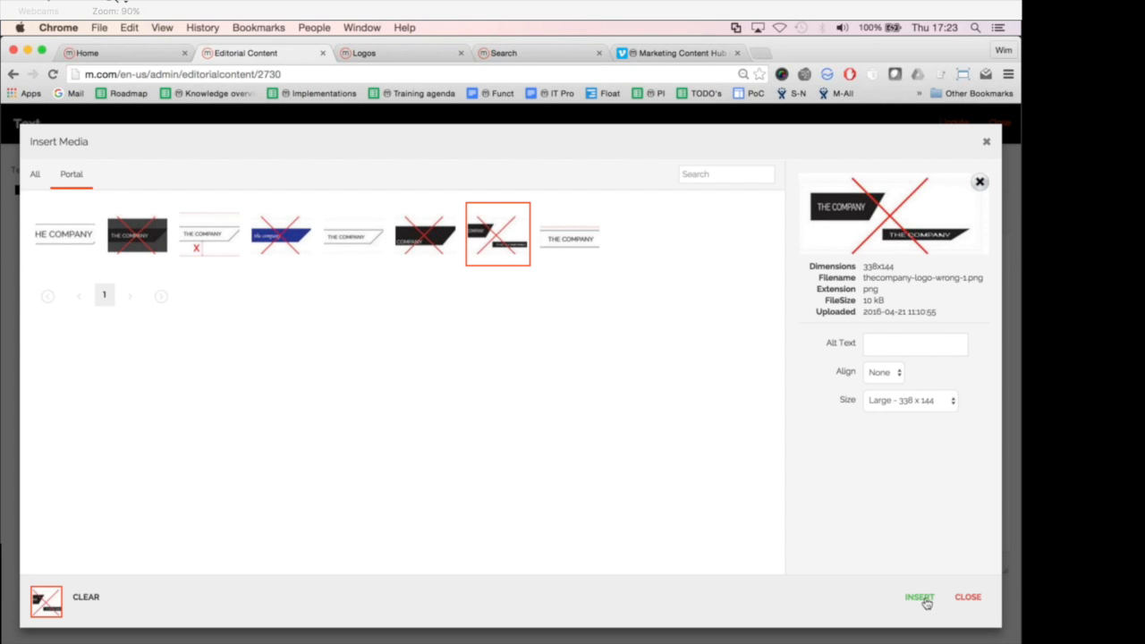
{"action": "left_click", "coordinate": [887, 400]}
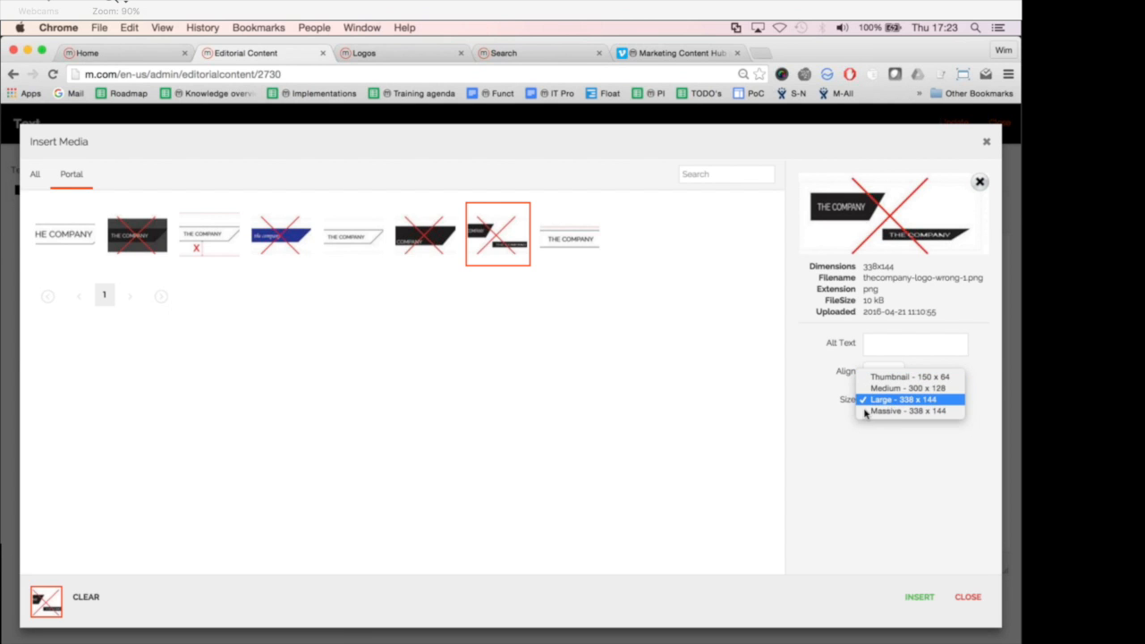
{"action": "left_click", "coordinate": [885, 438]}
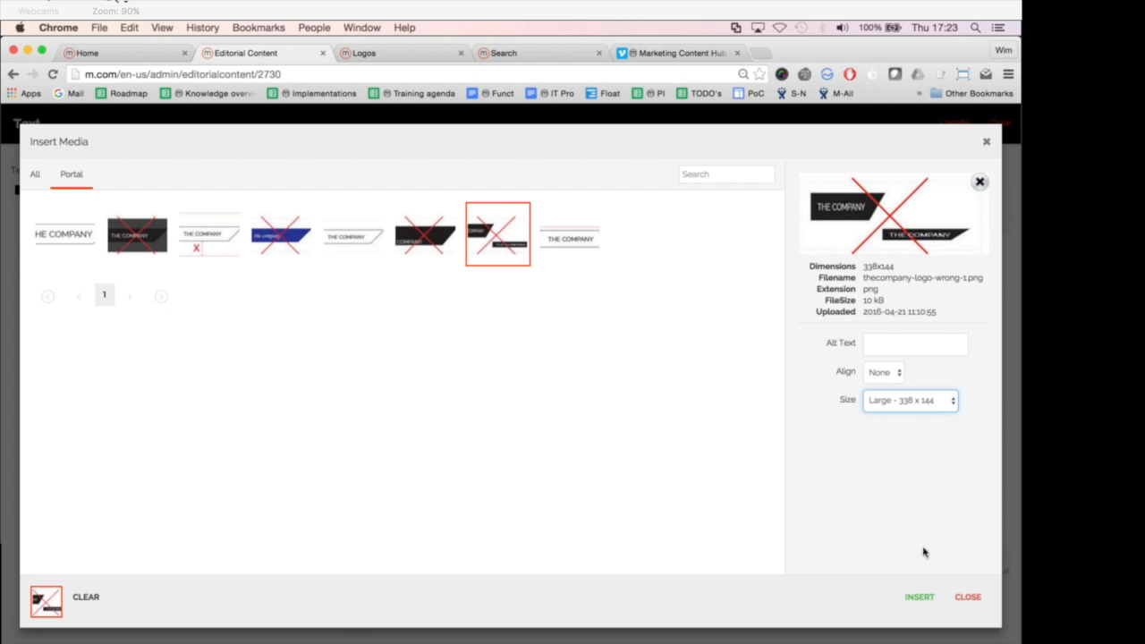
{"action": "left_click", "coordinate": [914, 597]}
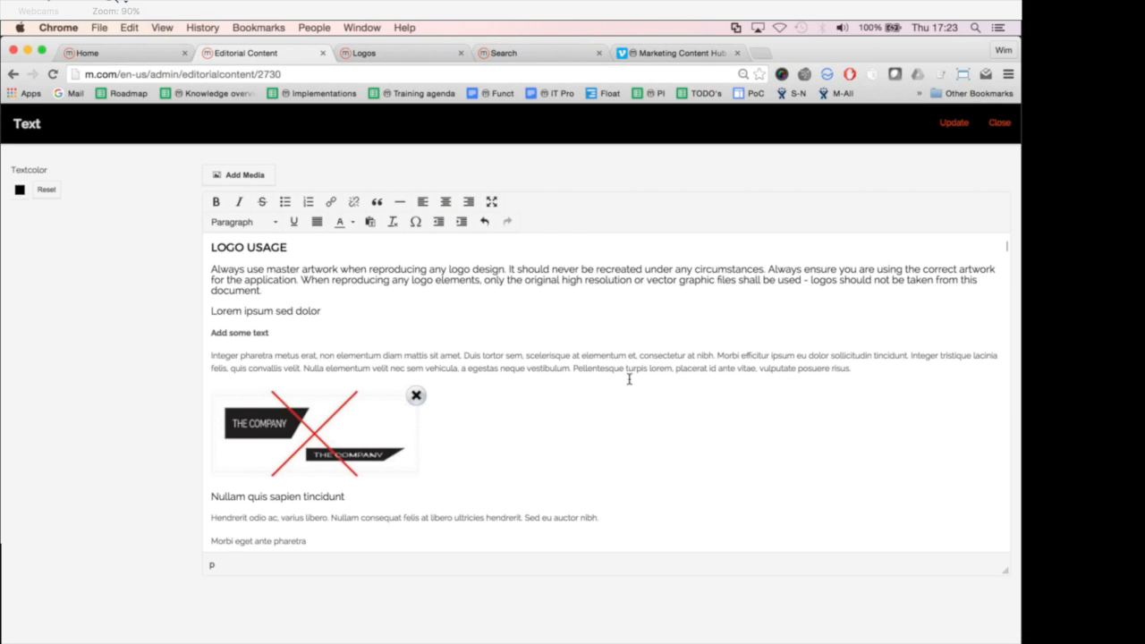
Apply the text element changes and save the editorial content, and refresh the published Logos page to check the edits
{"action": "left_click", "coordinate": [954, 123]}
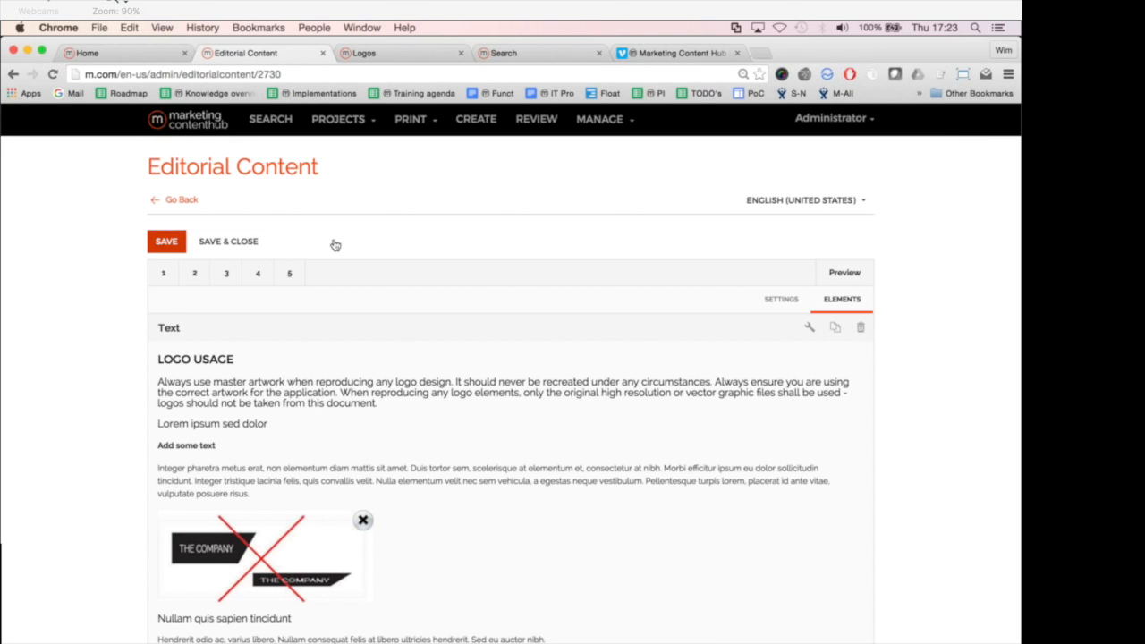
{"action": "left_click", "coordinate": [165, 242]}
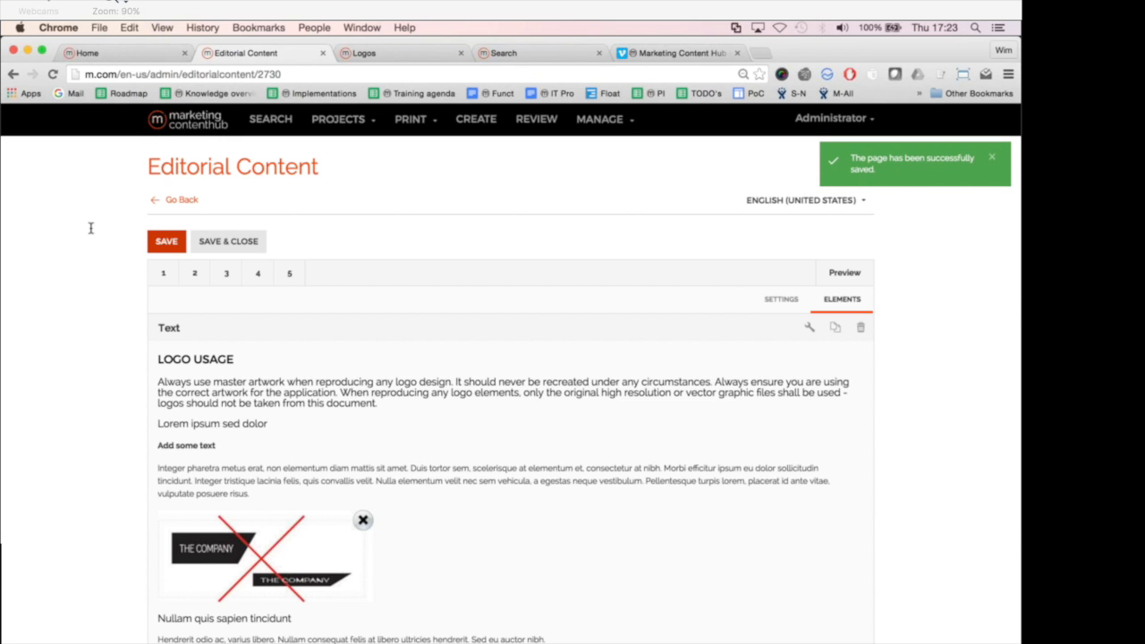
{"action": "key", "text": "ctrl+Tab"}
{"action": "left_click", "coordinate": [53, 74]}
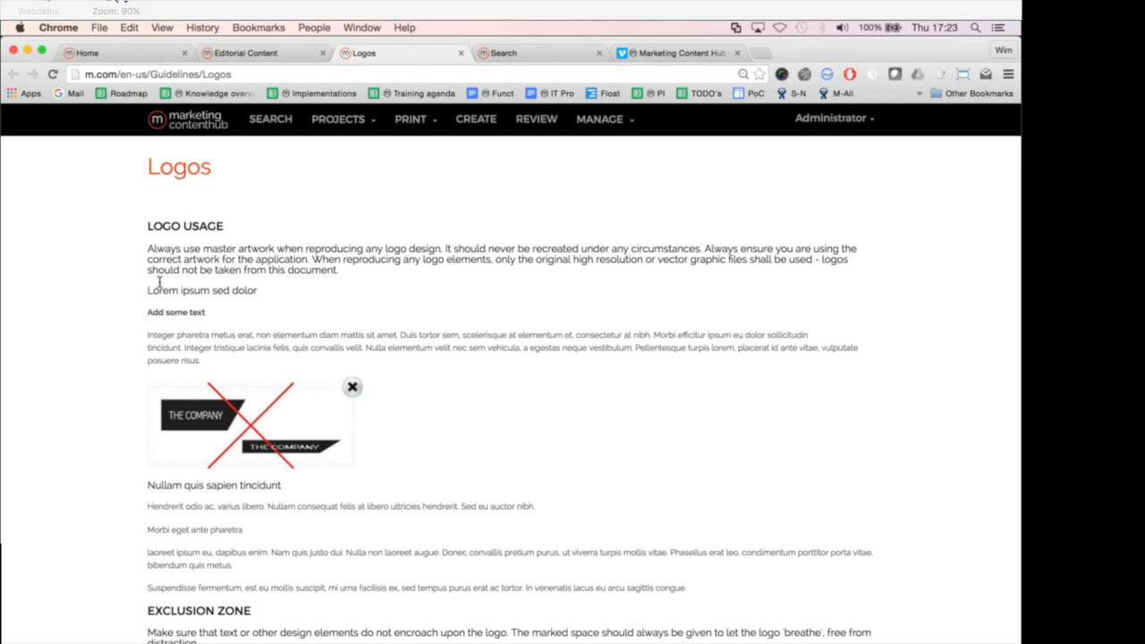
Return to the Editorial Content editor and review which applications can be added below the existing elements, without adding any
{"action": "key", "text": "ctrl+shift+Tab"}
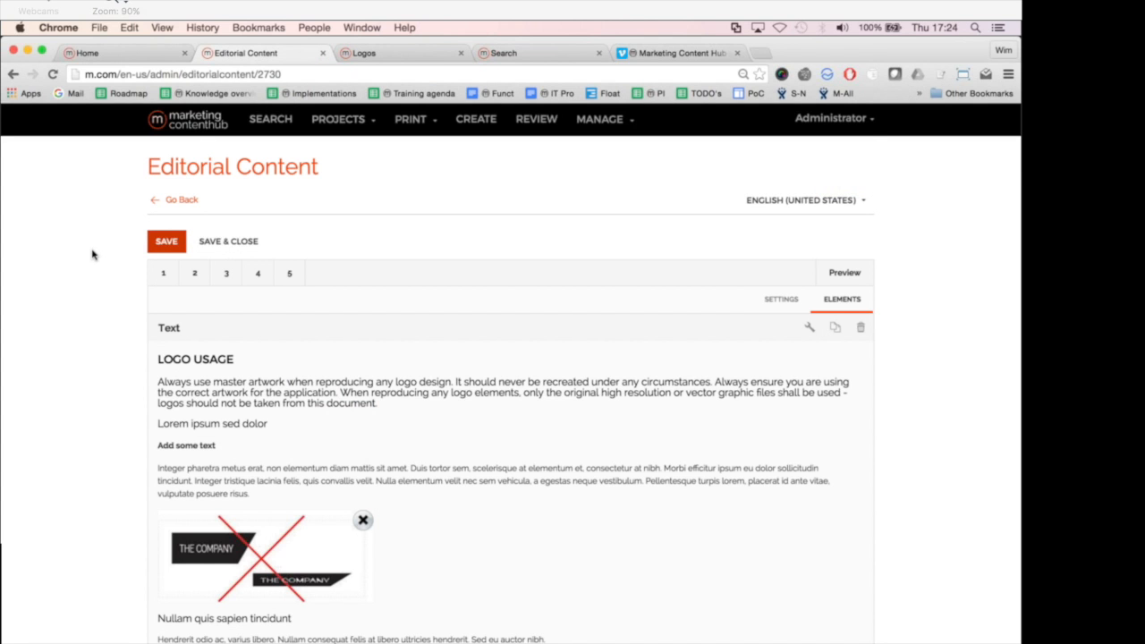
{"action": "scroll", "coordinate": [92, 250], "scroll_direction": "down", "scroll_amount": 15}
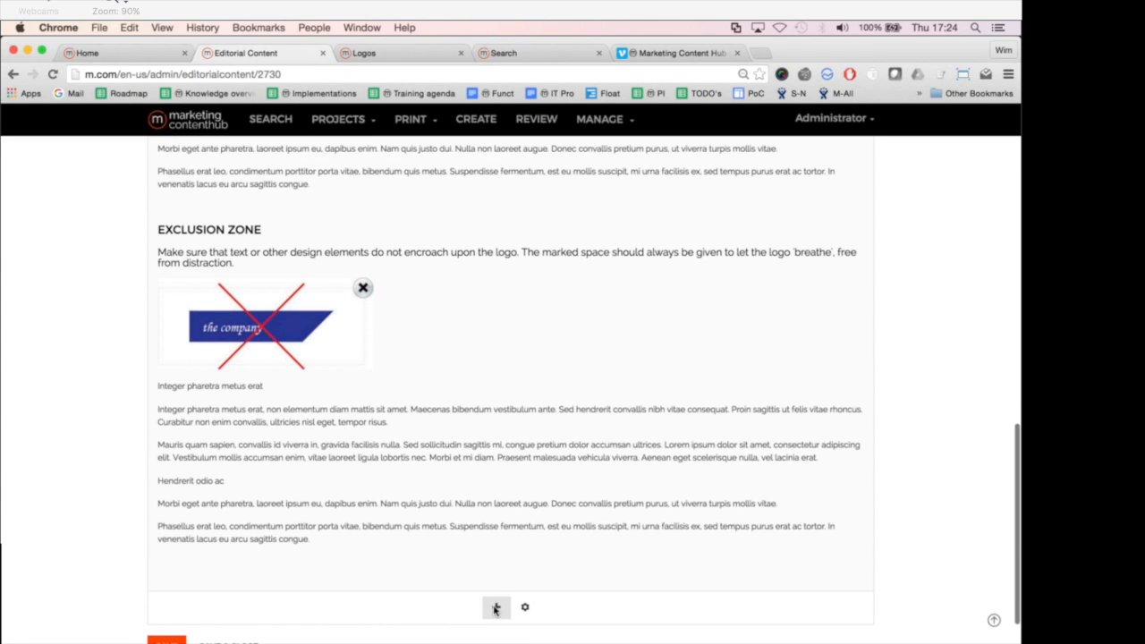
{"action": "left_click", "coordinate": [495, 608]}
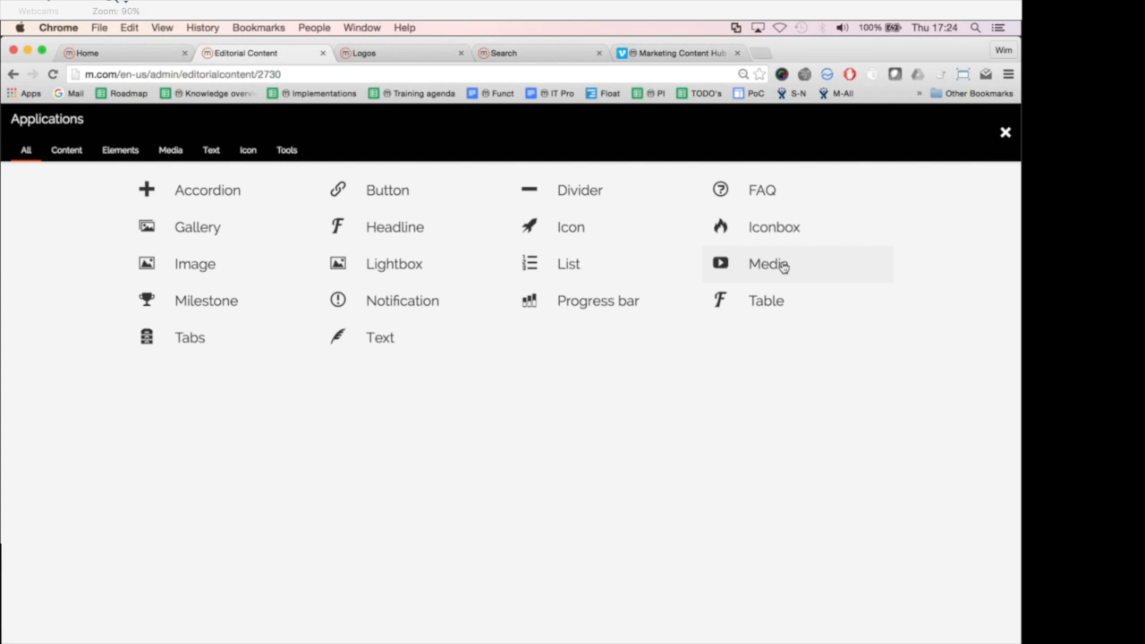
{"action": "left_click", "coordinate": [1005, 134]}
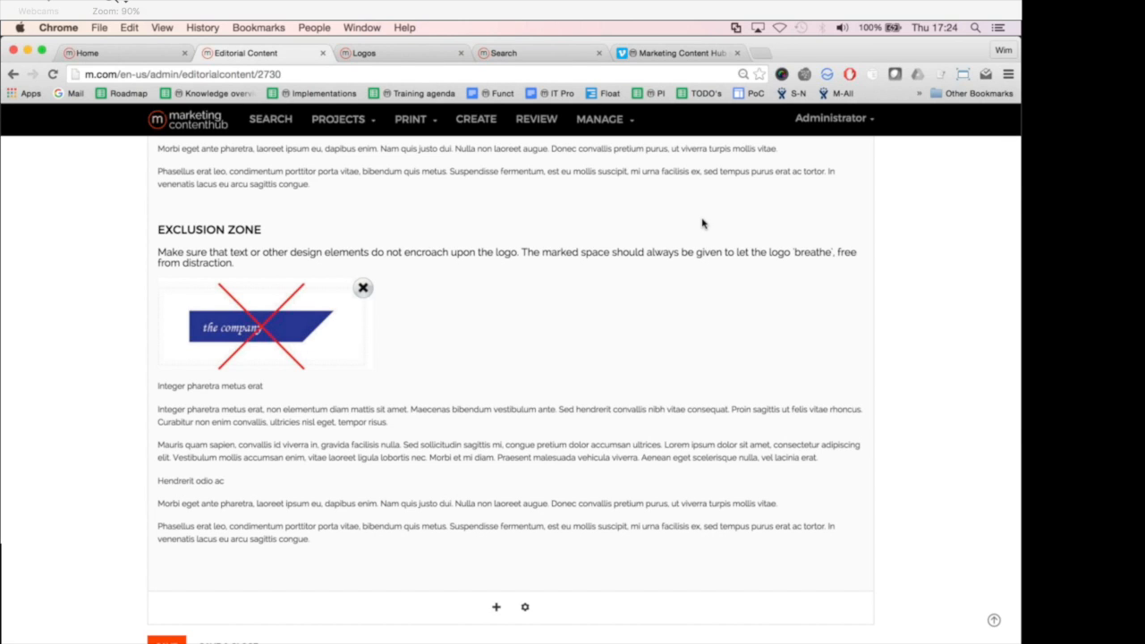
Save the Logos page's editorial content again
{"action": "scroll", "coordinate": [134, 582], "scroll_direction": "down", "scroll_amount": 1}
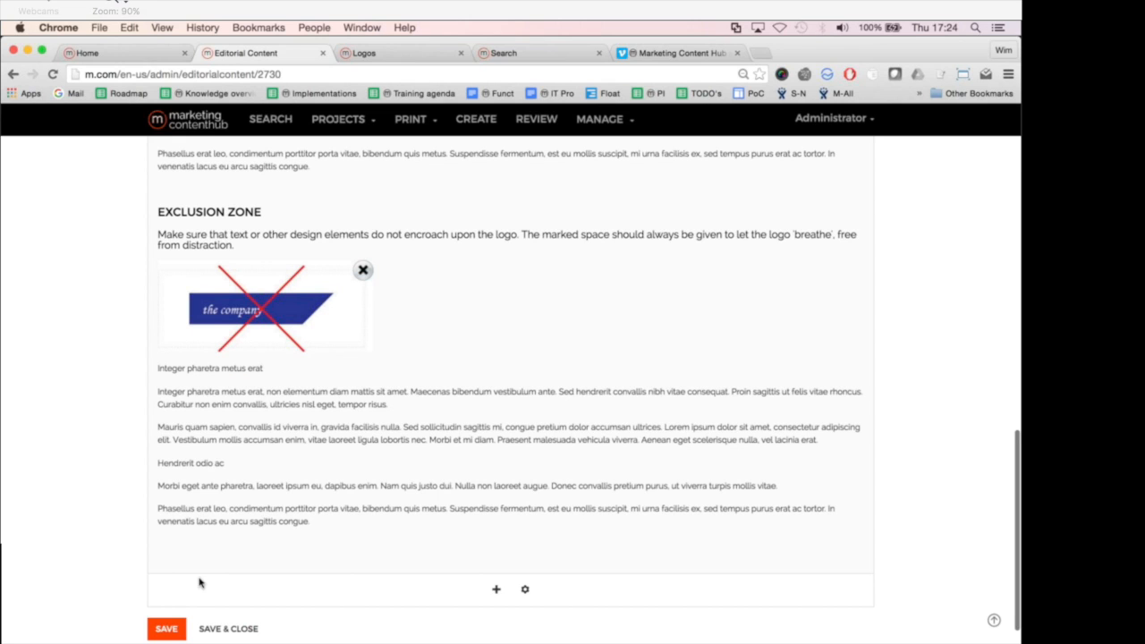
{"action": "left_click", "coordinate": [170, 626]}
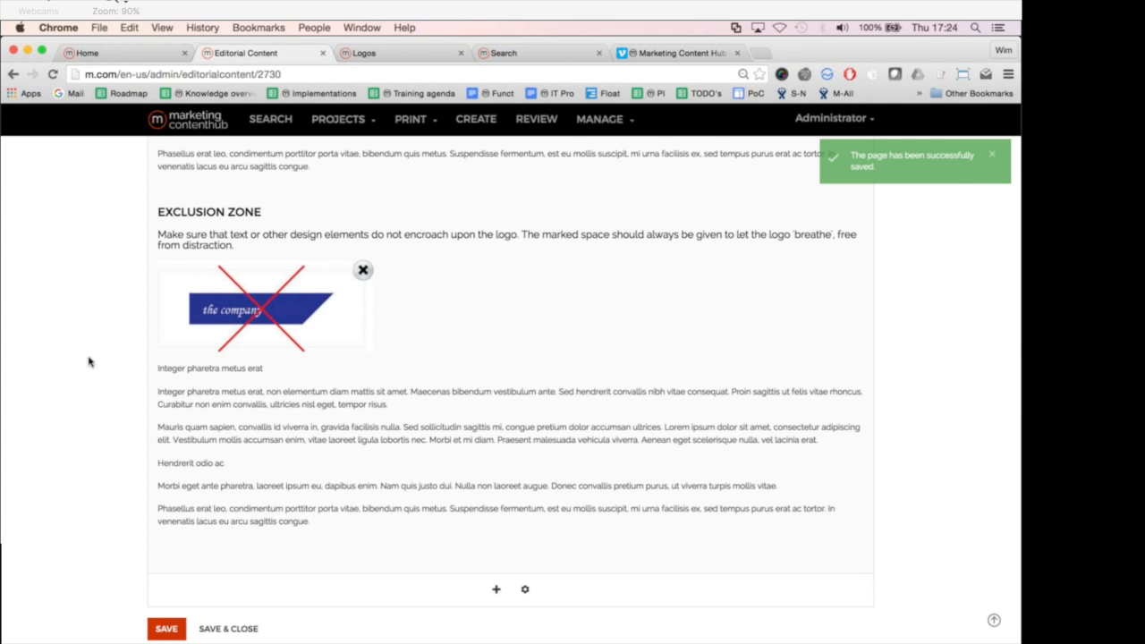
{"action": "scroll", "coordinate": [88, 361], "scroll_direction": "down", "scroll_amount": 2}
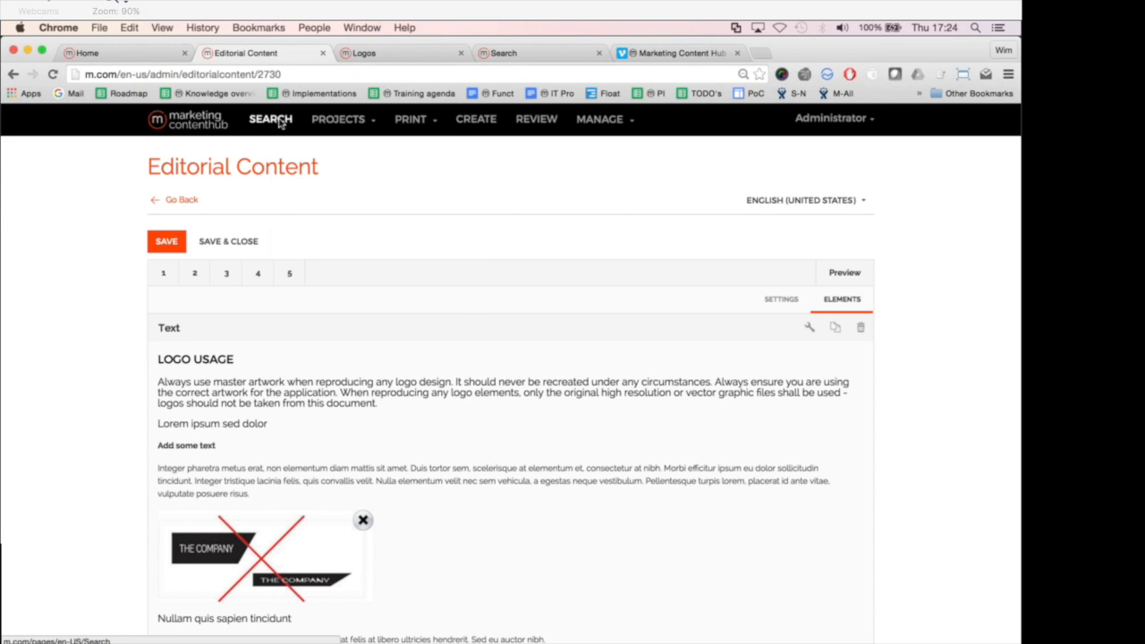
{"action": "right_click", "coordinate": [280, 124]}
{"action": "left_click", "coordinate": [376, 105]}
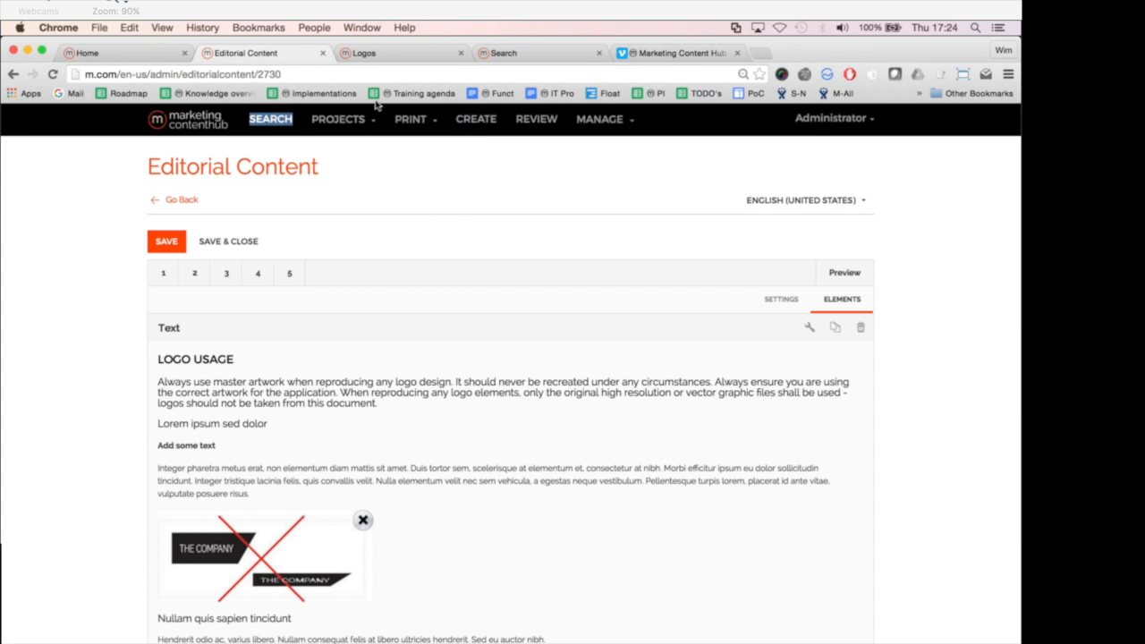
{"action": "left_click", "coordinate": [13, 50]}
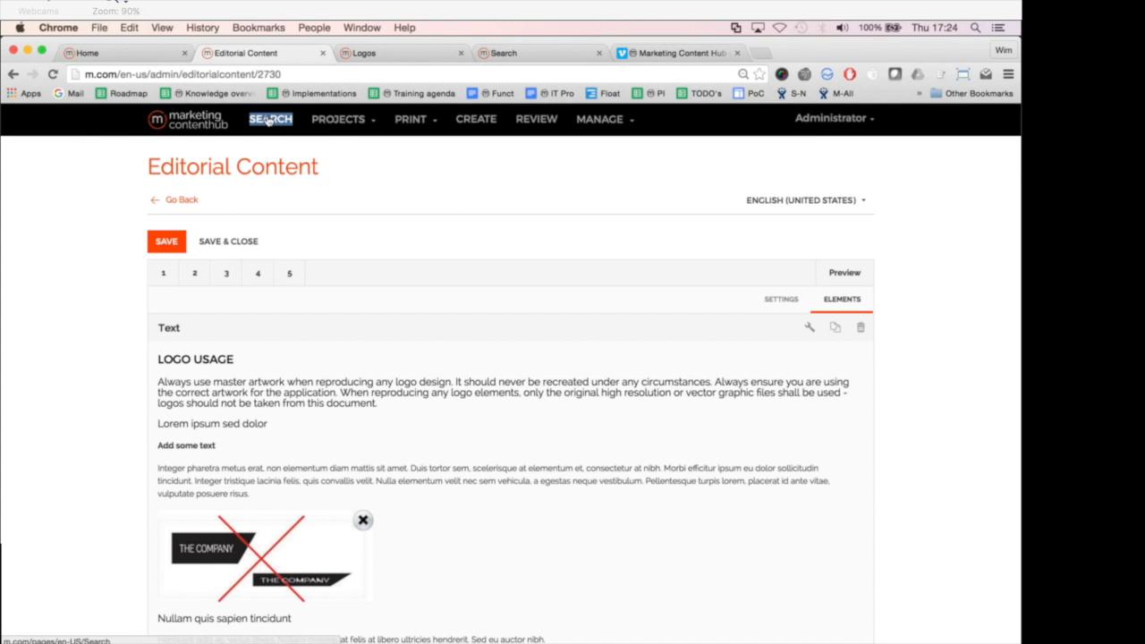
Open the portal's Search page in a new browser tab and place it directly after the Editorial Content tab
{"action": "right_click", "coordinate": [267, 118]}
{"action": "left_click", "coordinate": [295, 122]}
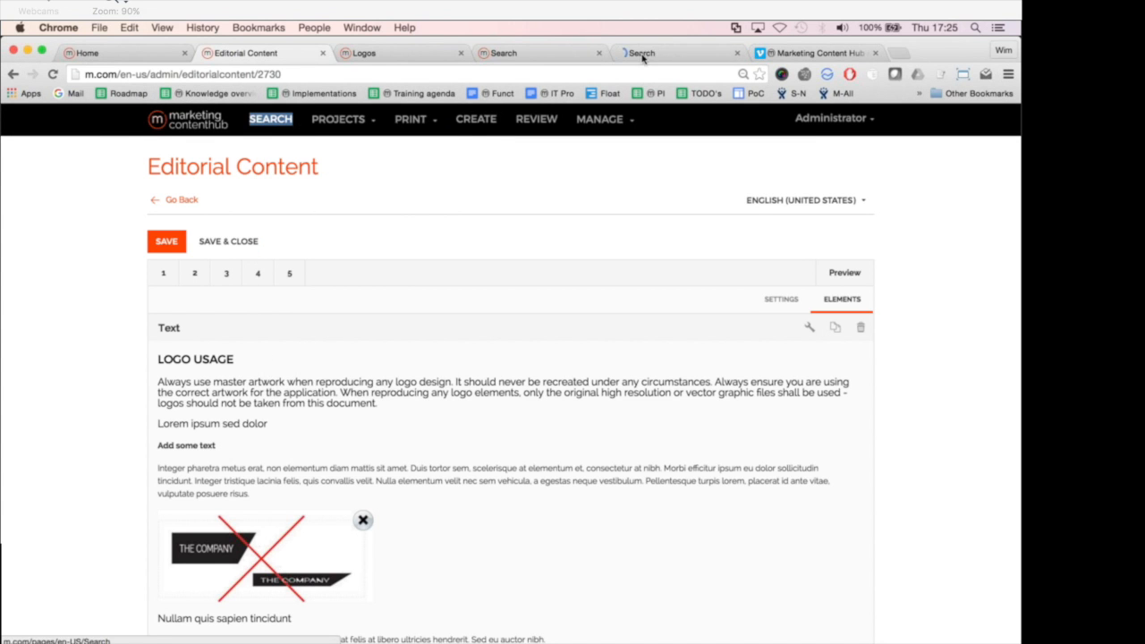
{"action": "left_click_drag", "start_coordinate": [501, 56], "coordinate": [384, 52]}
{"action": "left_click", "coordinate": [384, 54]}
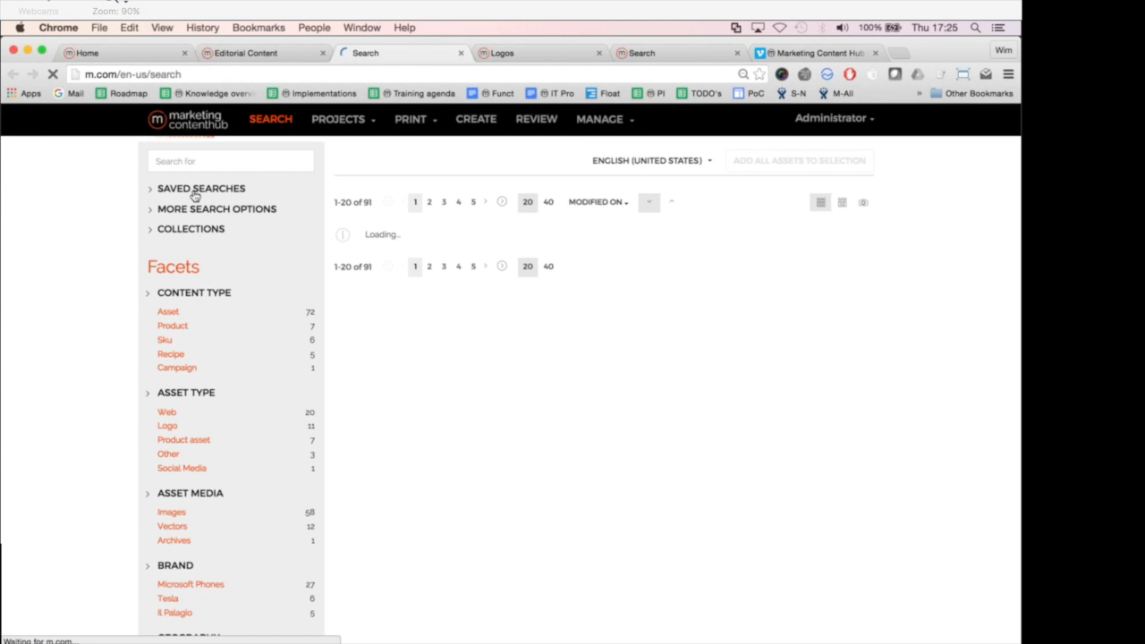
Expand the saved searches, run the Logos M search, and review the logo assets it returns
{"action": "left_click", "coordinate": [191, 189]}
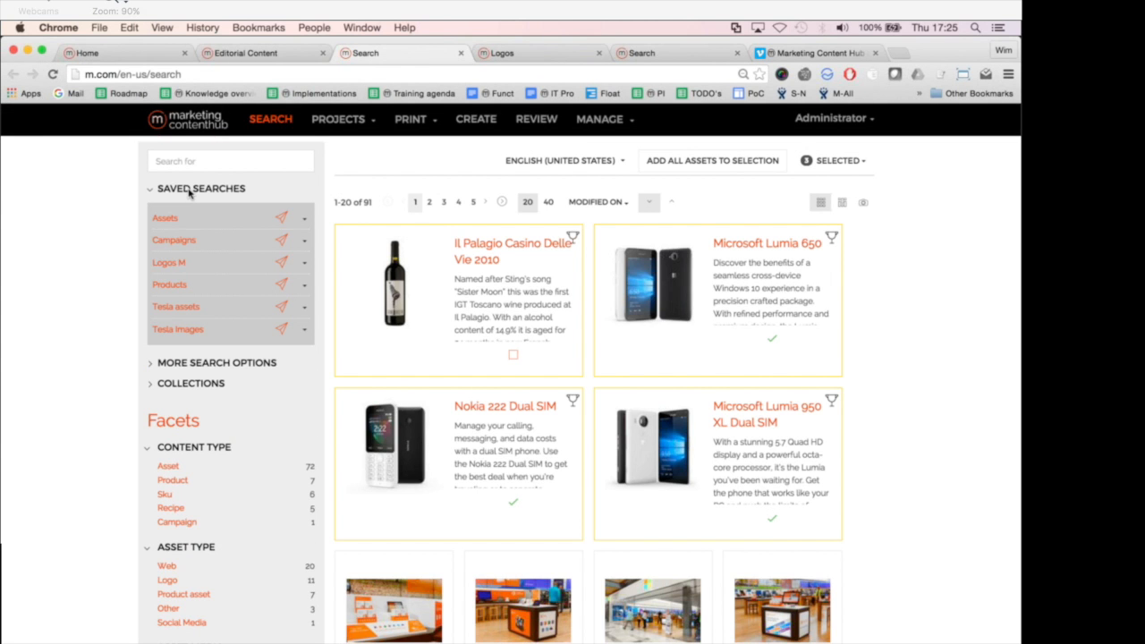
{"action": "left_click", "coordinate": [182, 264]}
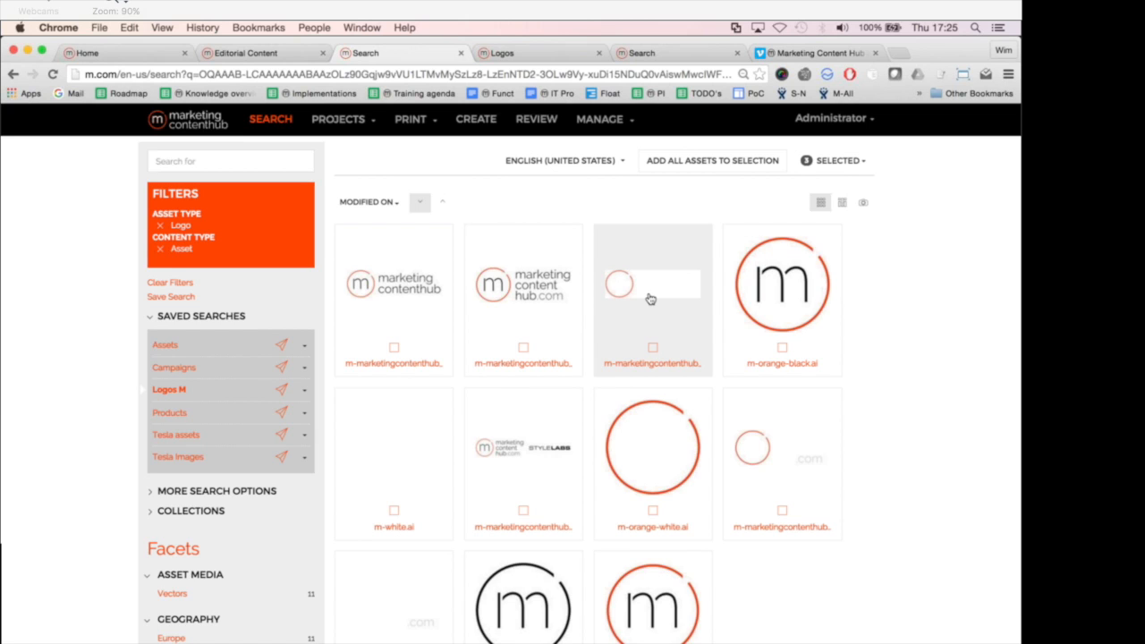
{"action": "scroll", "coordinate": [650, 298], "scroll_direction": "down", "scroll_amount": 3}
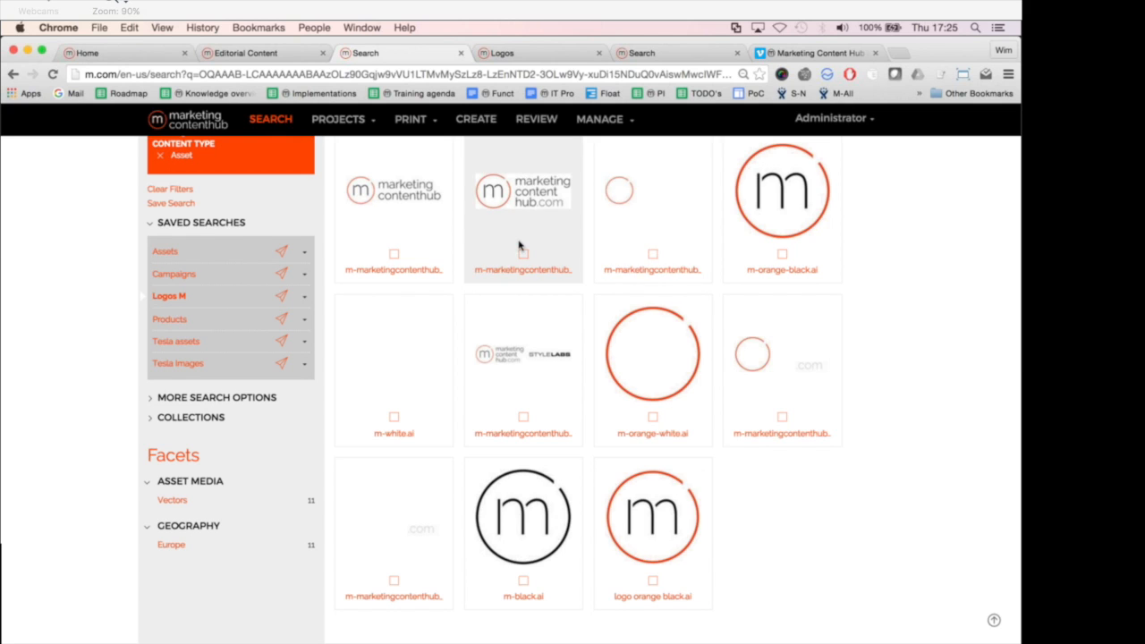
Go back to the Logos page's layout in Portal Management and add a Saved Search Grid component named Logos
{"action": "key", "text": "ctrl+shift+Tab"}
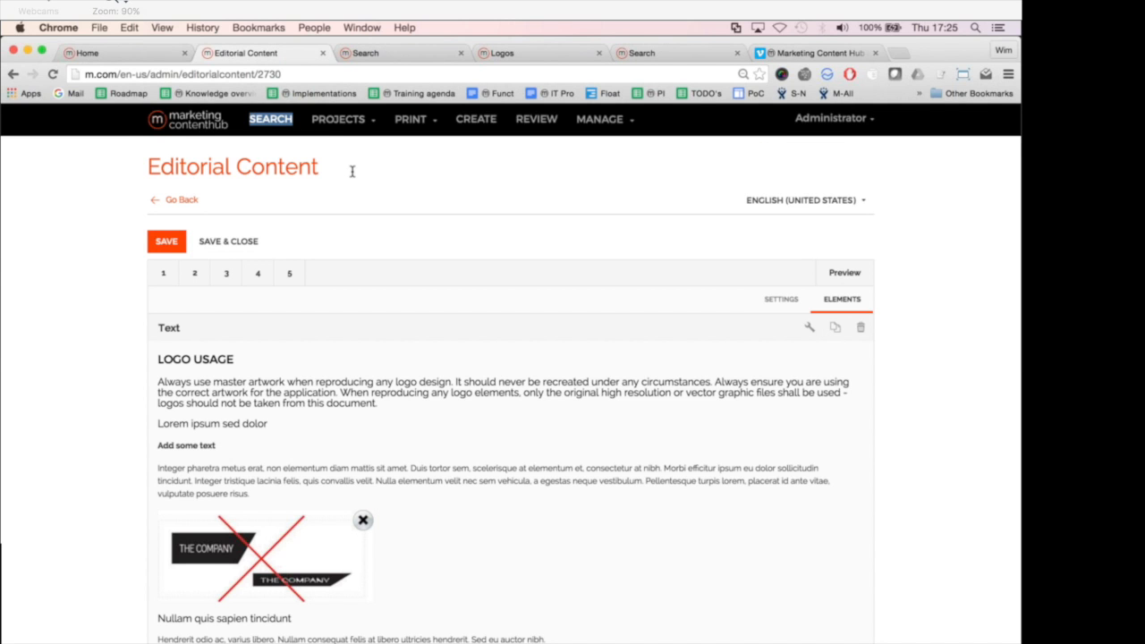
{"action": "left_click", "coordinate": [176, 202]}
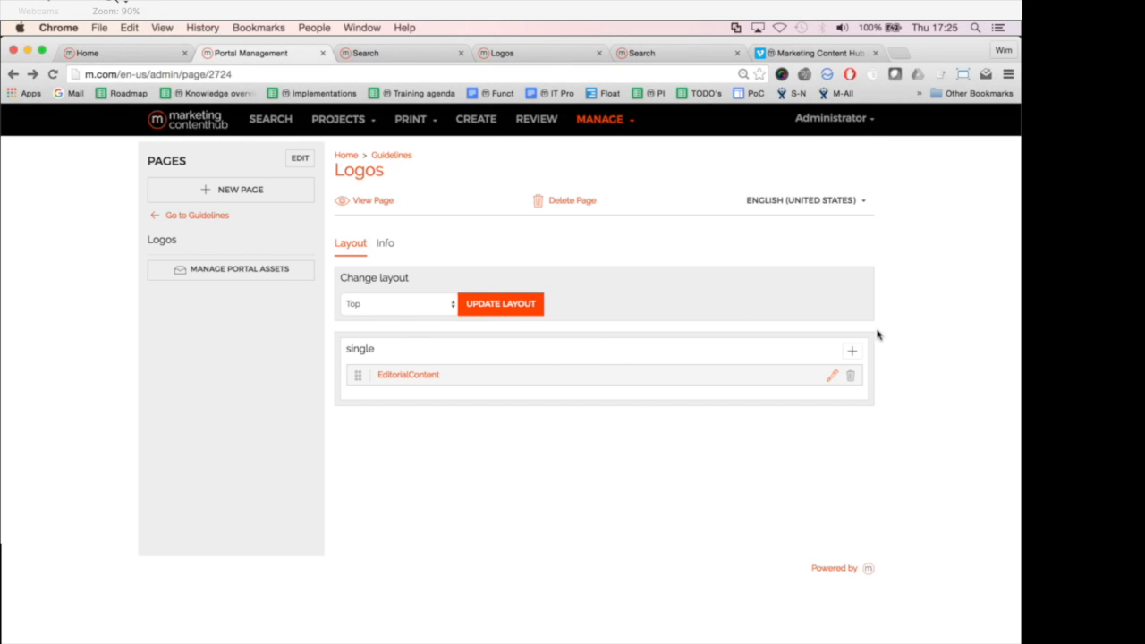
{"action": "left_click", "coordinate": [774, 421]}
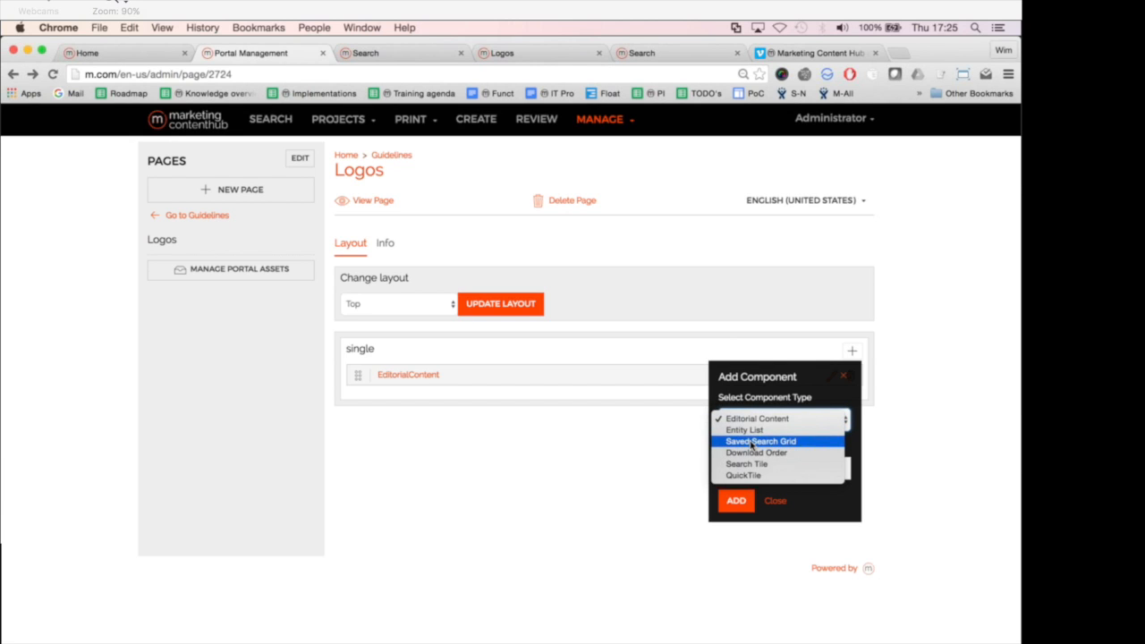
{"action": "left_click", "coordinate": [752, 442]}
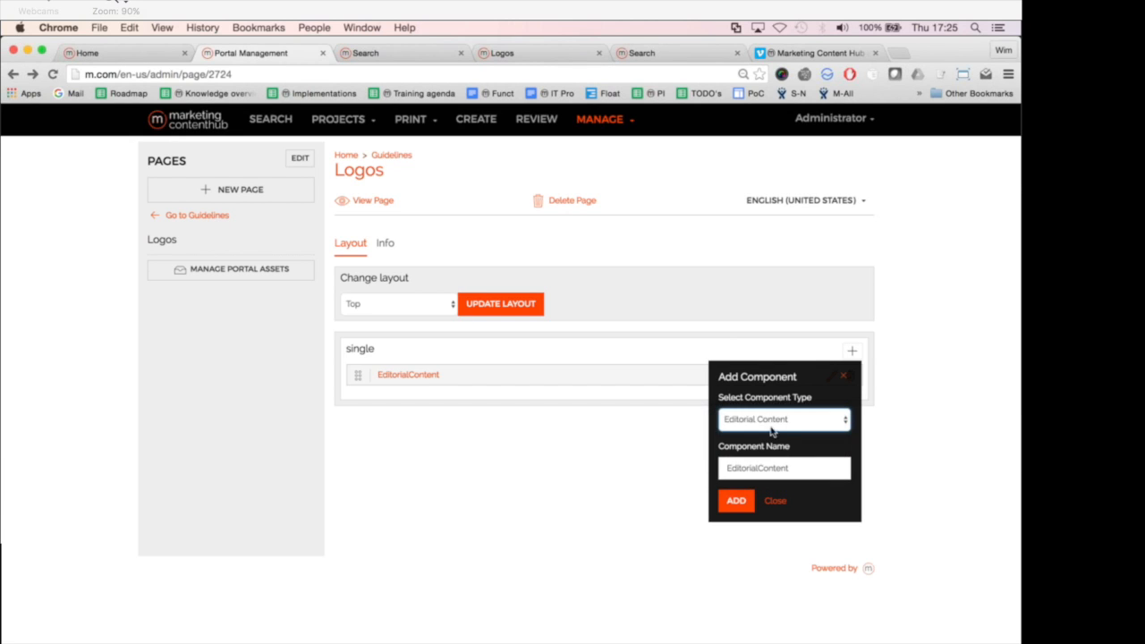
{"action": "double_click", "coordinate": [753, 470]}
{"action": "type", "text": "Logos"}
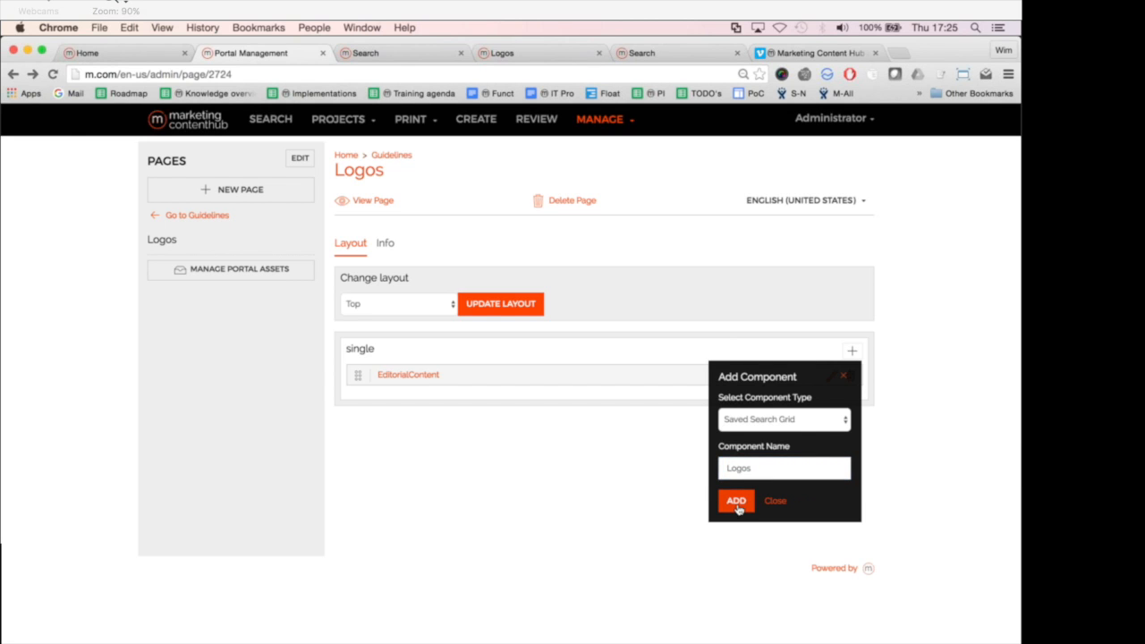
{"action": "left_click", "coordinate": [736, 501]}
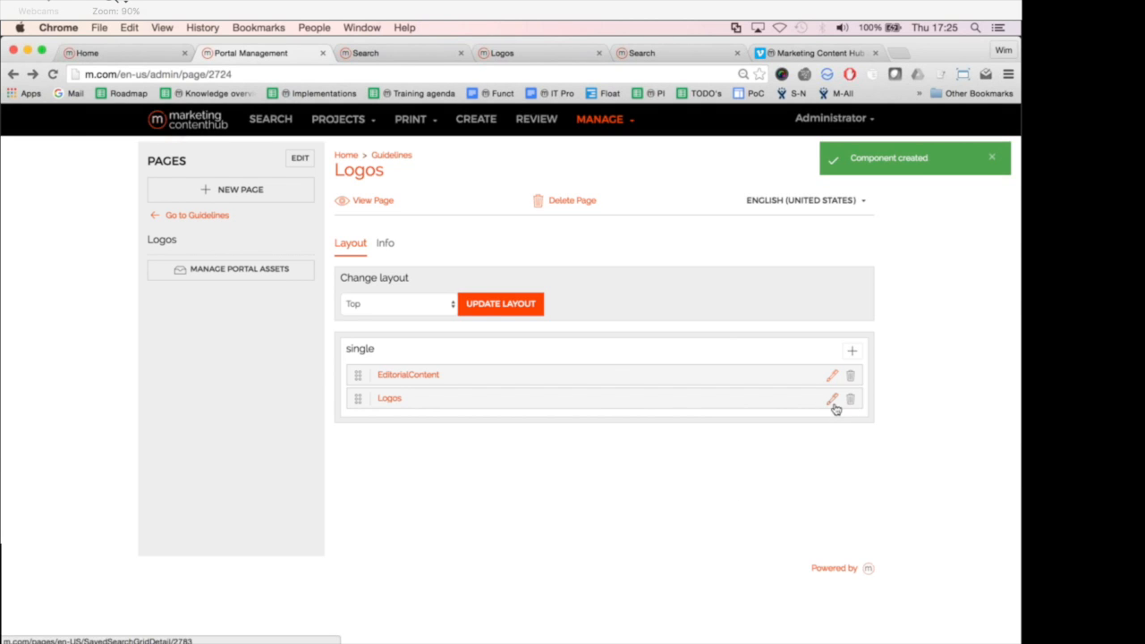
Select the Logos M saved search in the Logos grid component of the Logos page and save the component
{"action": "left_click", "coordinate": [818, 402]}
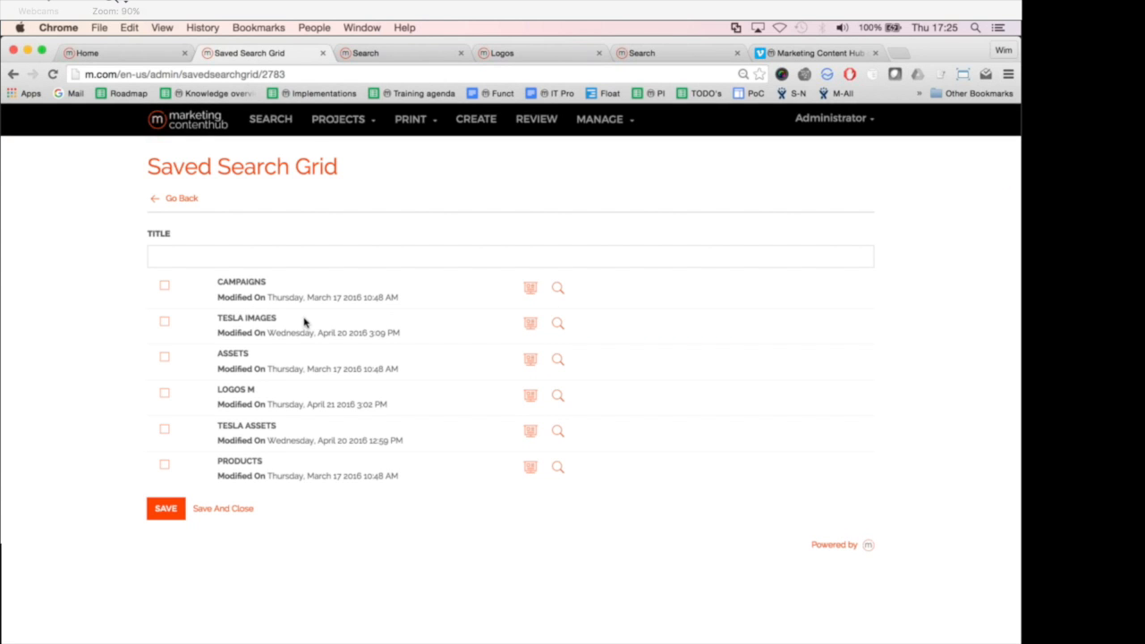
{"action": "left_click", "coordinate": [165, 393]}
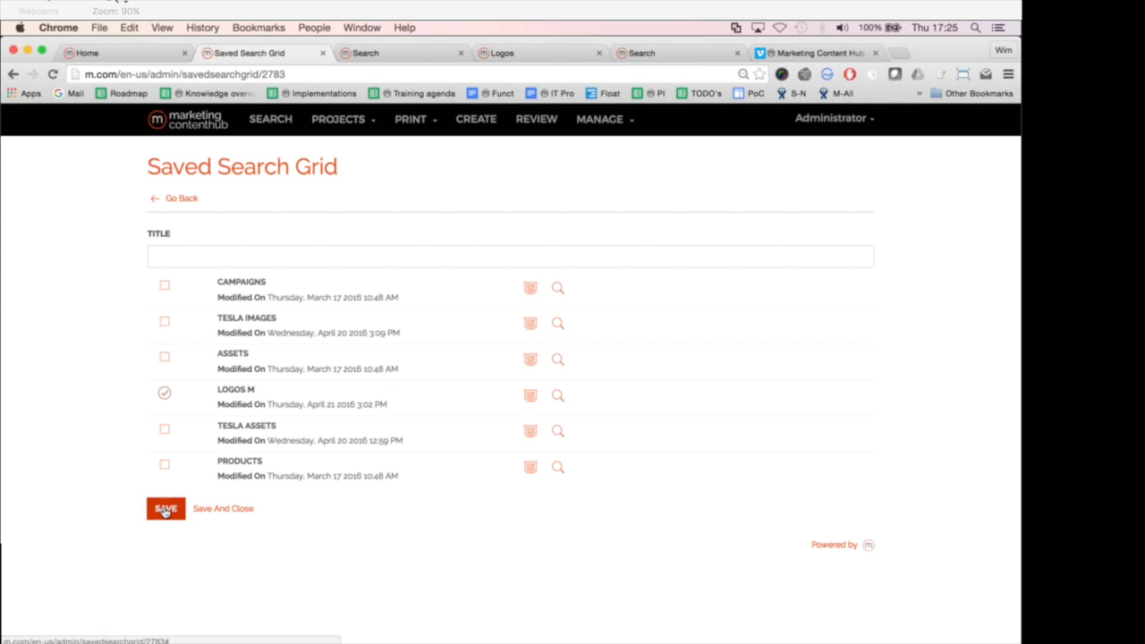
{"action": "left_click", "coordinate": [165, 510]}
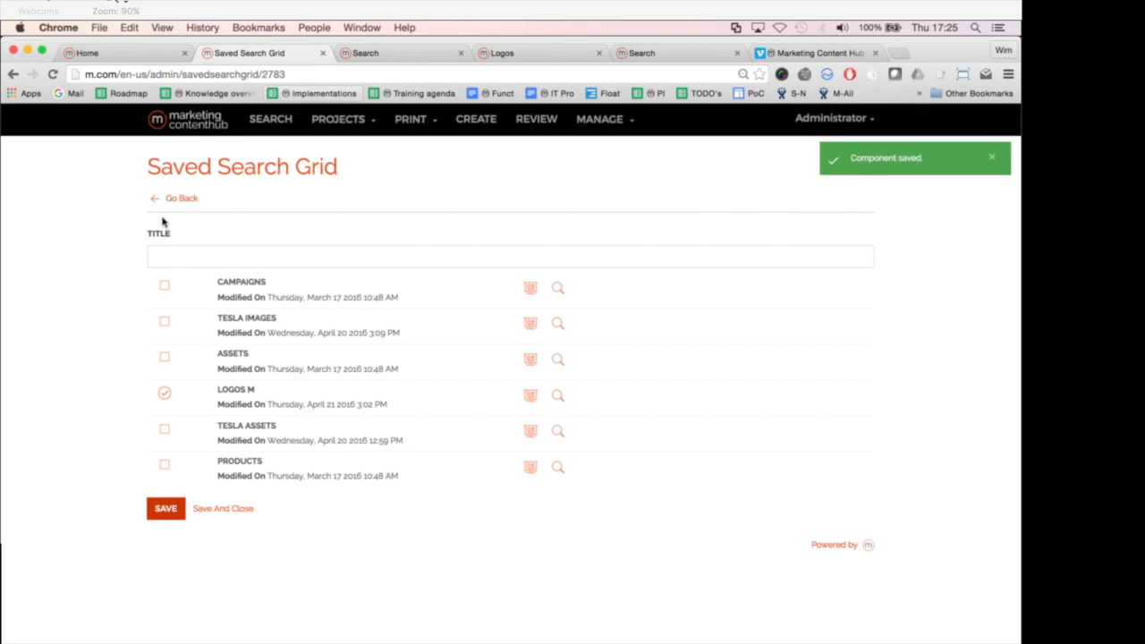
Reload the published Logos page and check the logo grid below its editorial content
{"action": "key", "text": "ctrl+Tab"}
{"action": "key", "text": "ctrl+Tab"}
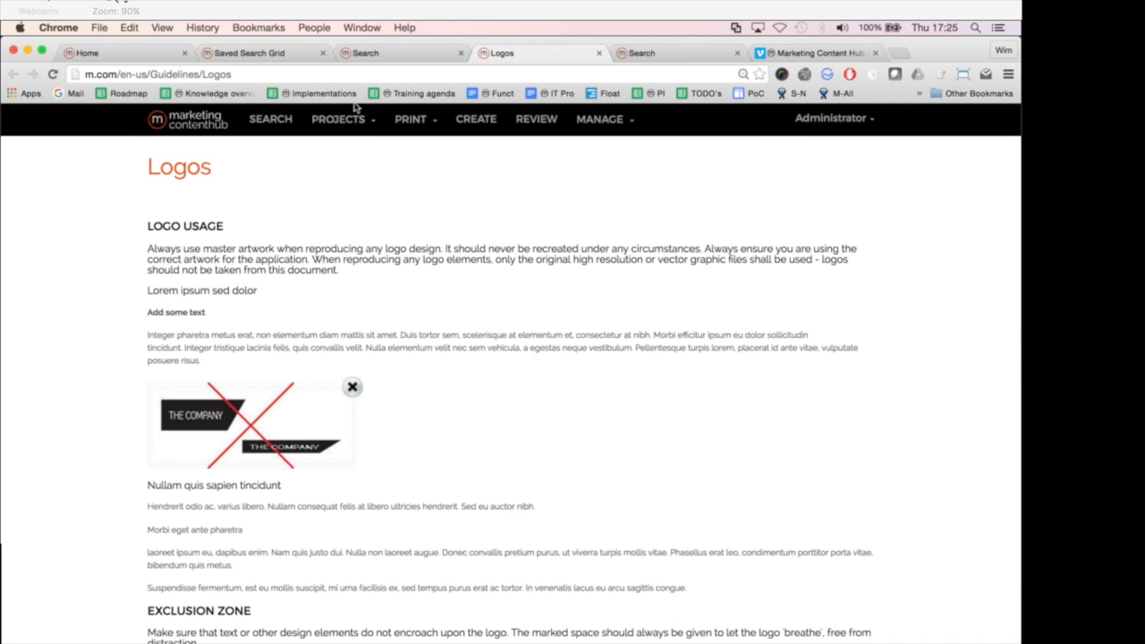
{"action": "scroll", "coordinate": [355, 111], "scroll_direction": "down", "scroll_amount": 2}
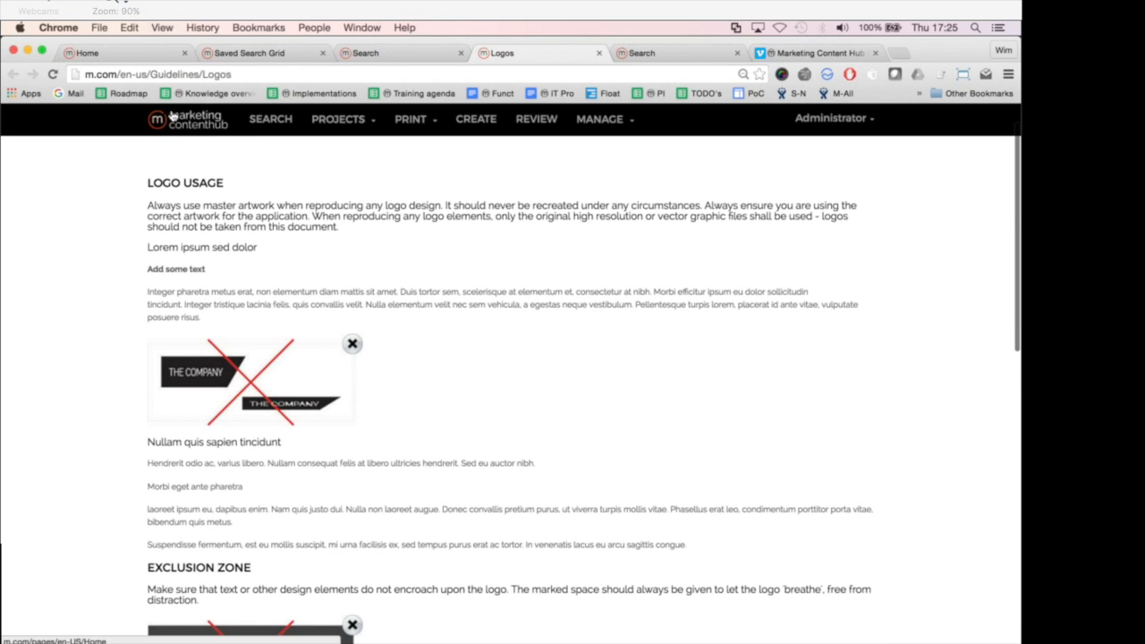
{"action": "scroll", "coordinate": [175, 112], "scroll_direction": "up", "scroll_amount": 2}
{"action": "key", "text": "super+r"}
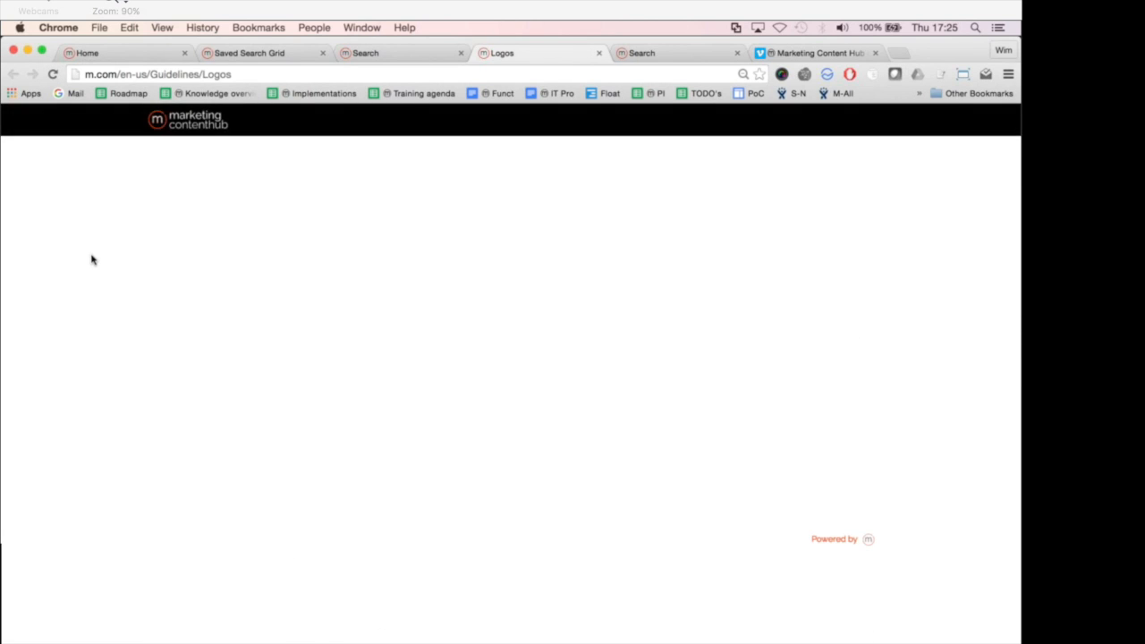
{"action": "scroll", "coordinate": [91, 260], "scroll_direction": "down", "scroll_amount": 15}
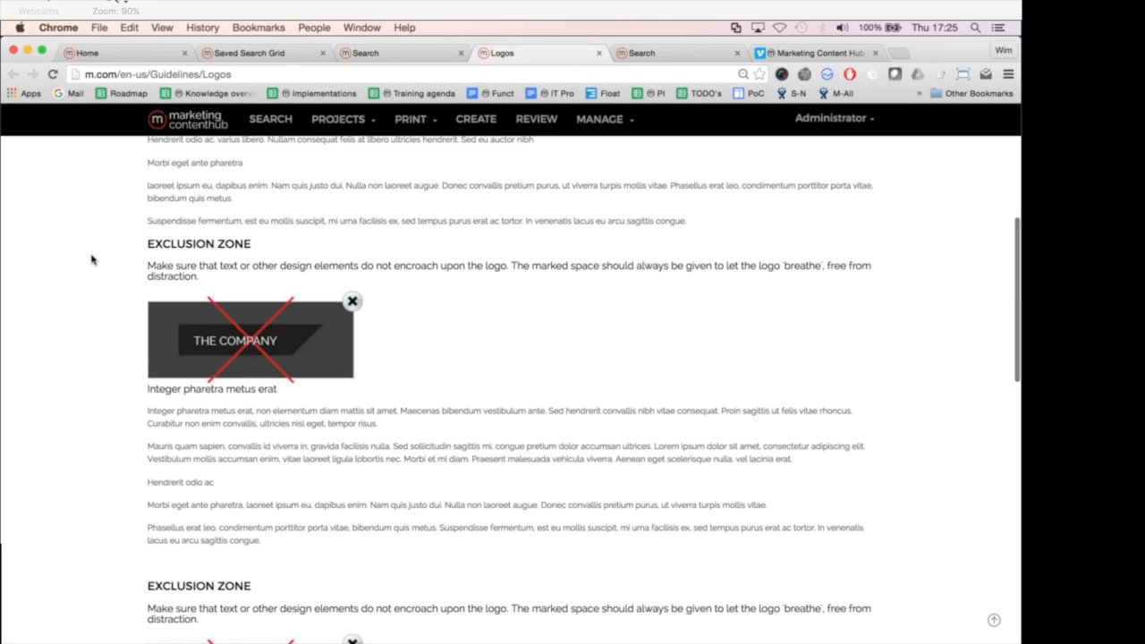
{"action": "scroll", "coordinate": [91, 259], "scroll_direction": "down", "scroll_amount": 4}
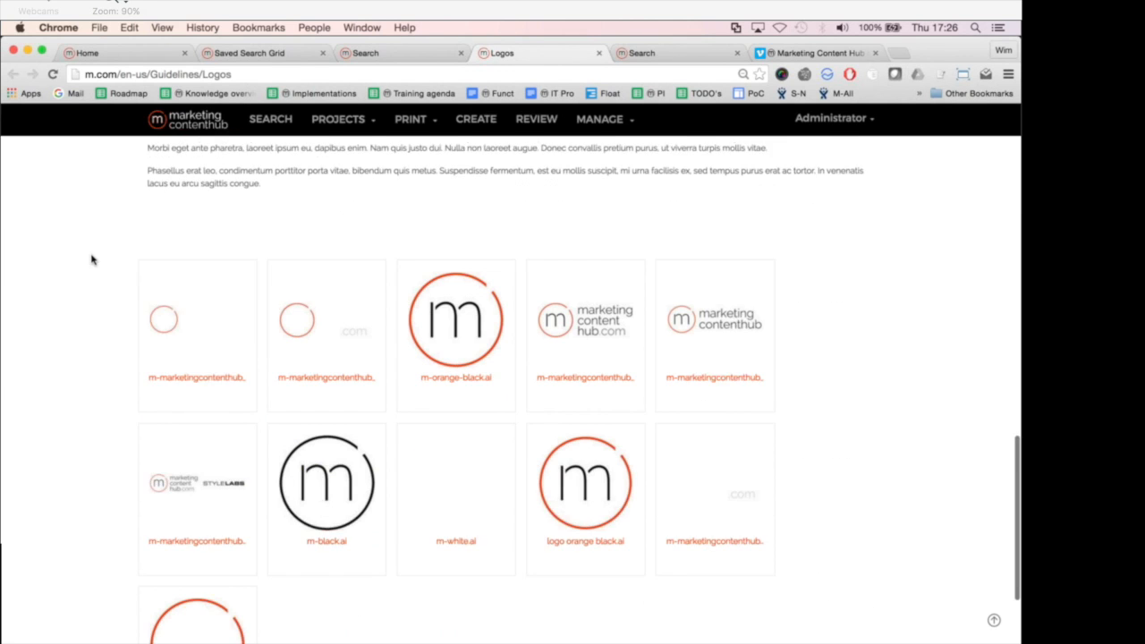
View the details and download options of m-marketingcontenthubcom-white.ai, close them, and review the Logos page back to its title
{"action": "left_click", "coordinate": [326, 288]}
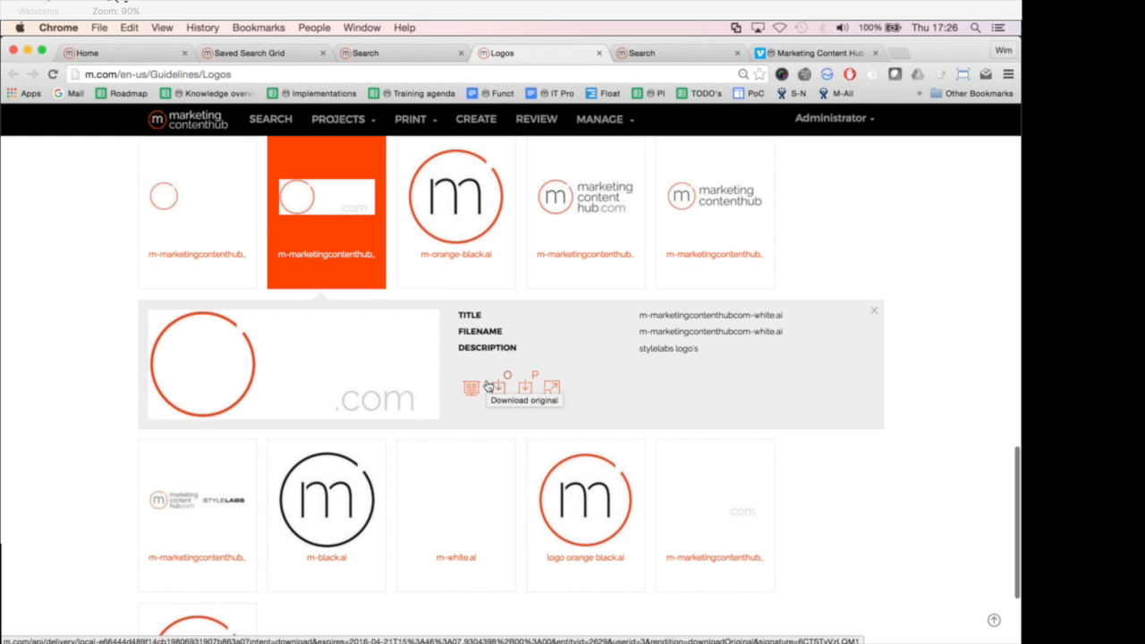
{"action": "left_click", "coordinate": [874, 309]}
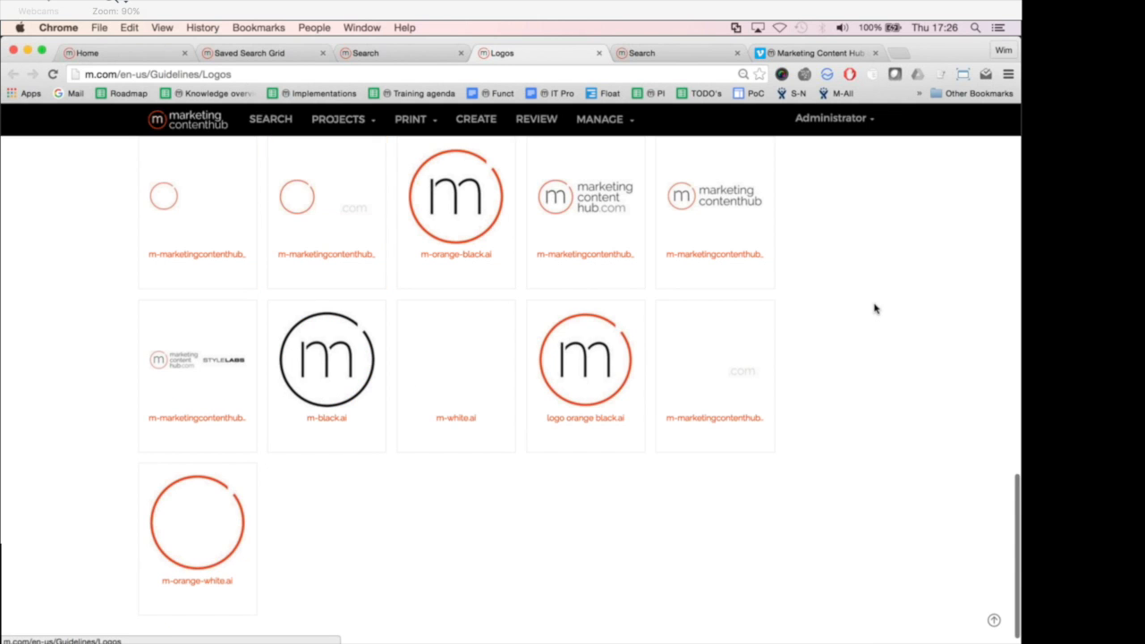
{"action": "scroll", "coordinate": [874, 308], "scroll_direction": "up", "scroll_amount": 10}
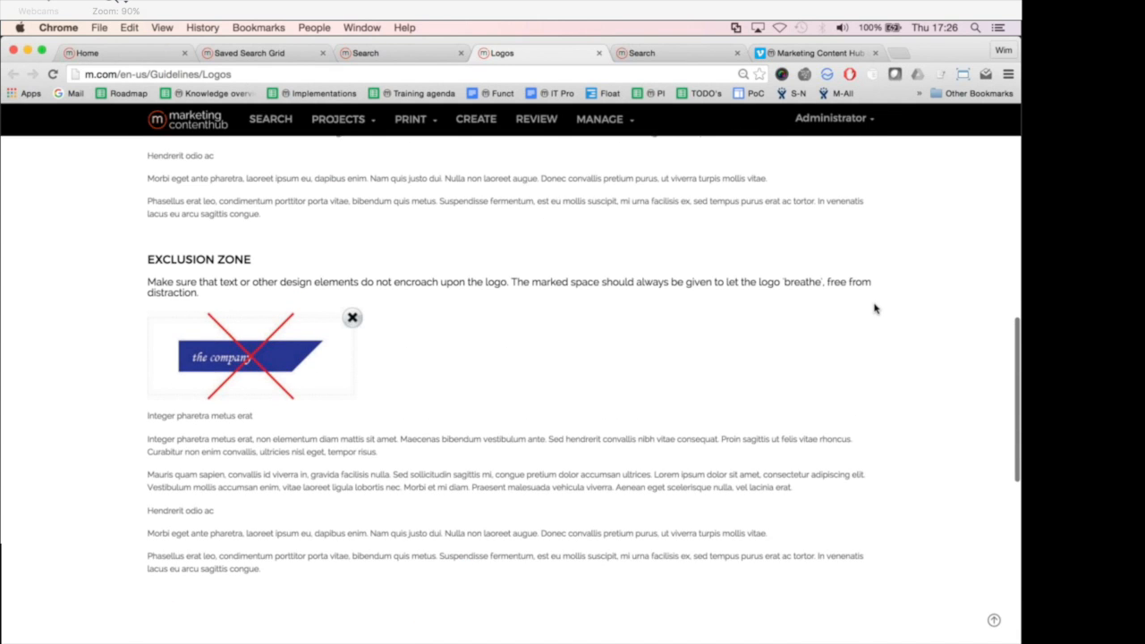
{"action": "scroll", "coordinate": [873, 308], "scroll_direction": "up", "scroll_amount": 1}
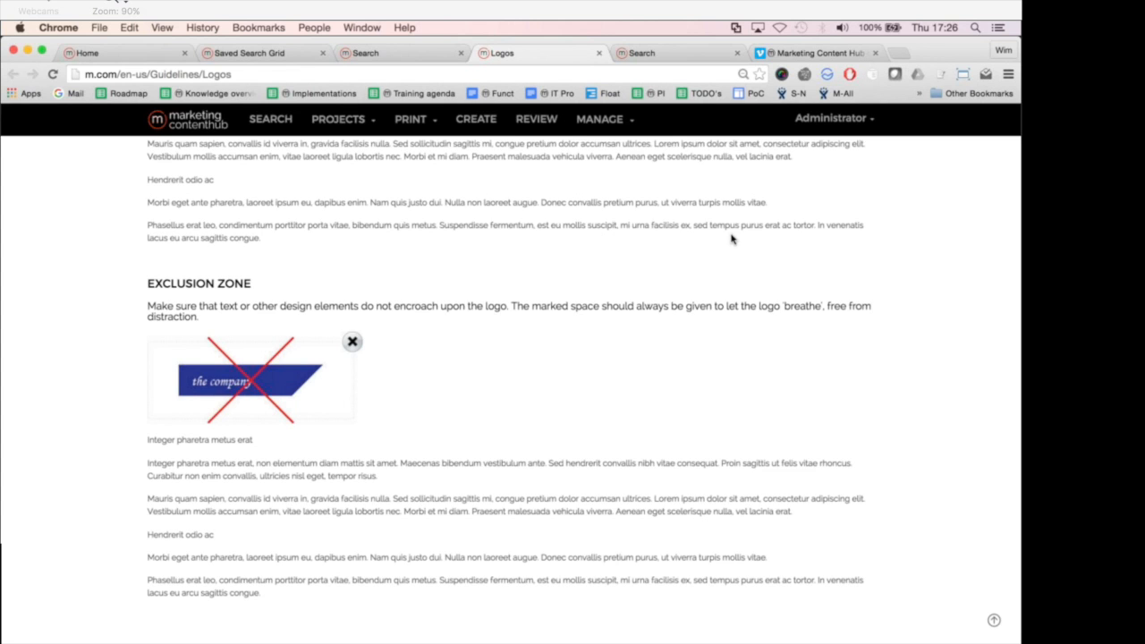
{"action": "scroll", "coordinate": [730, 239], "scroll_direction": "up", "scroll_amount": 15}
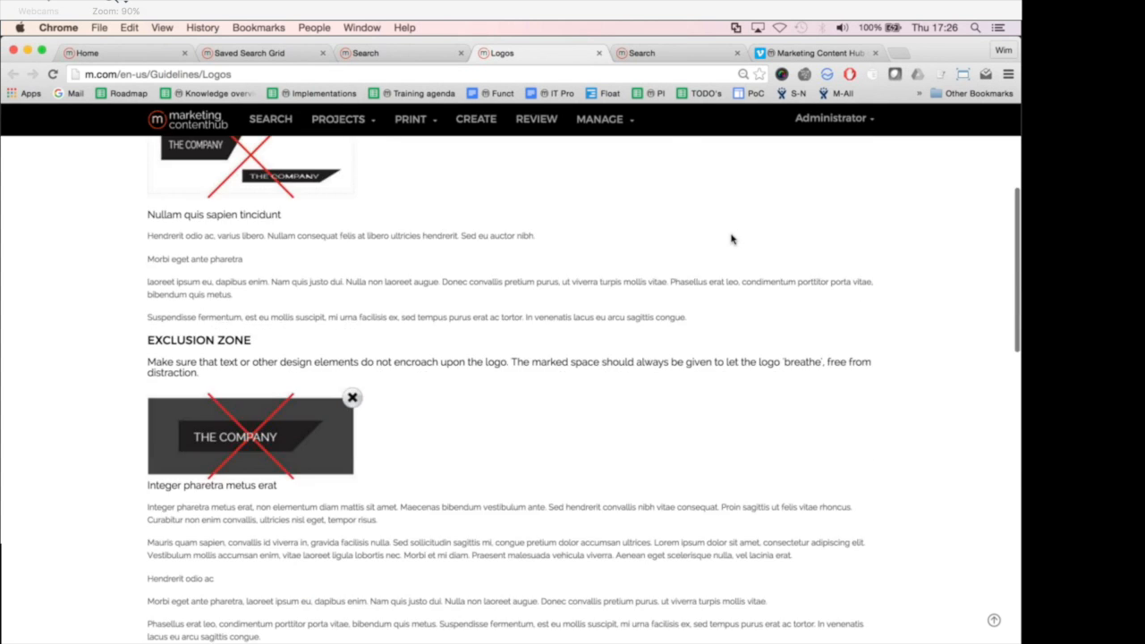
{"action": "scroll", "coordinate": [731, 235], "scroll_direction": "up", "scroll_amount": 5}
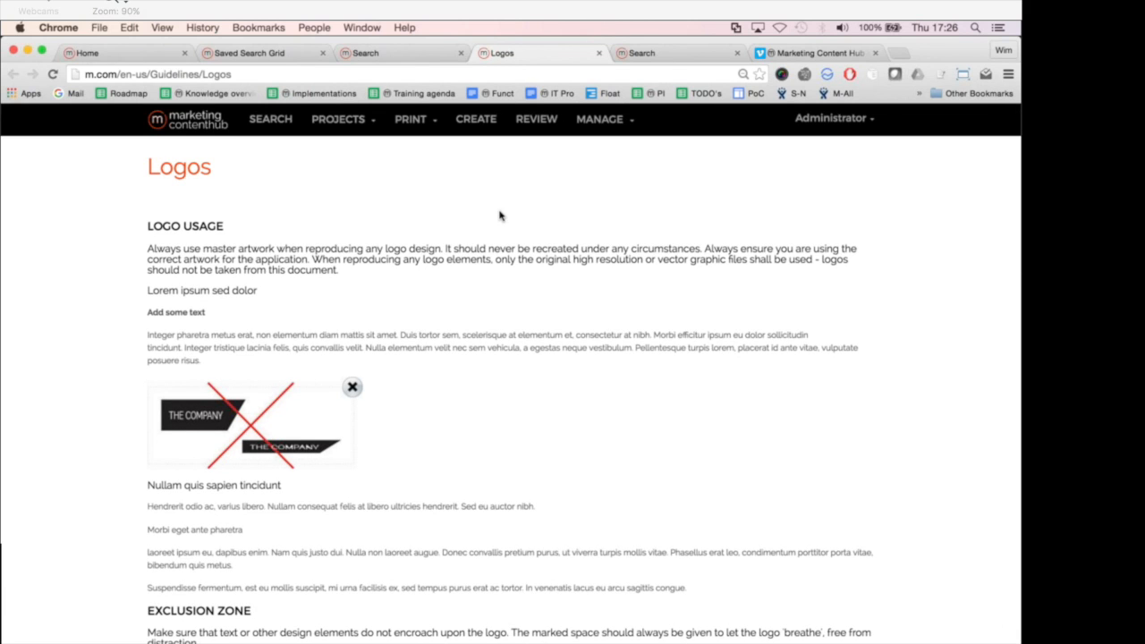
Go to the Guidelines page's info in Portal Management, enable Appears in Menu, and save
{"action": "left_click", "coordinate": [240, 54]}
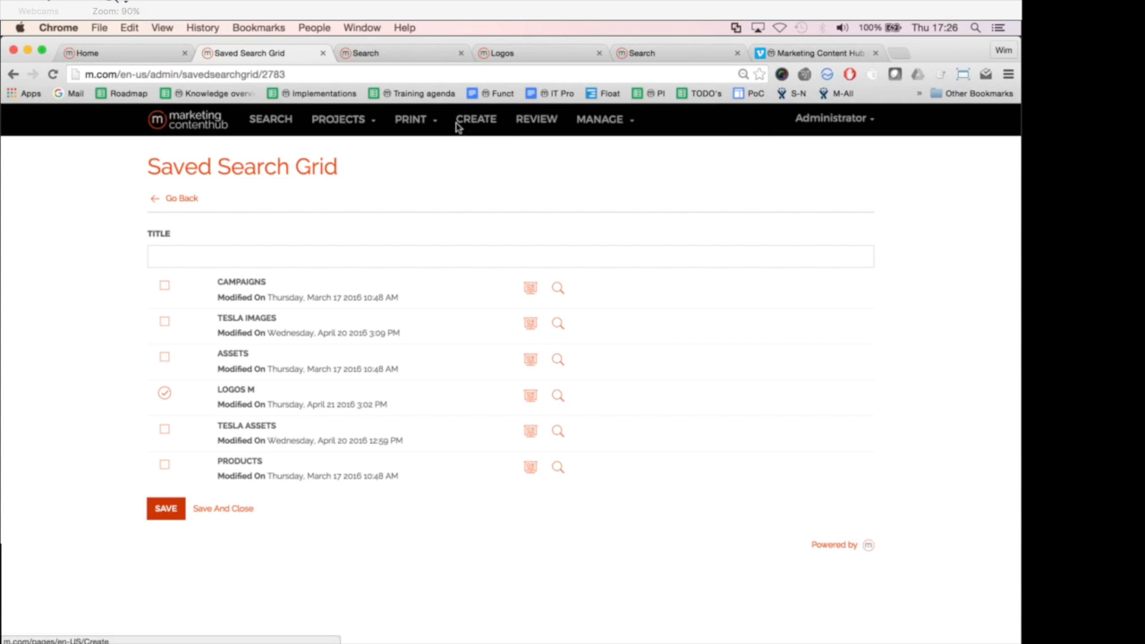
{"action": "left_click", "coordinate": [175, 198]}
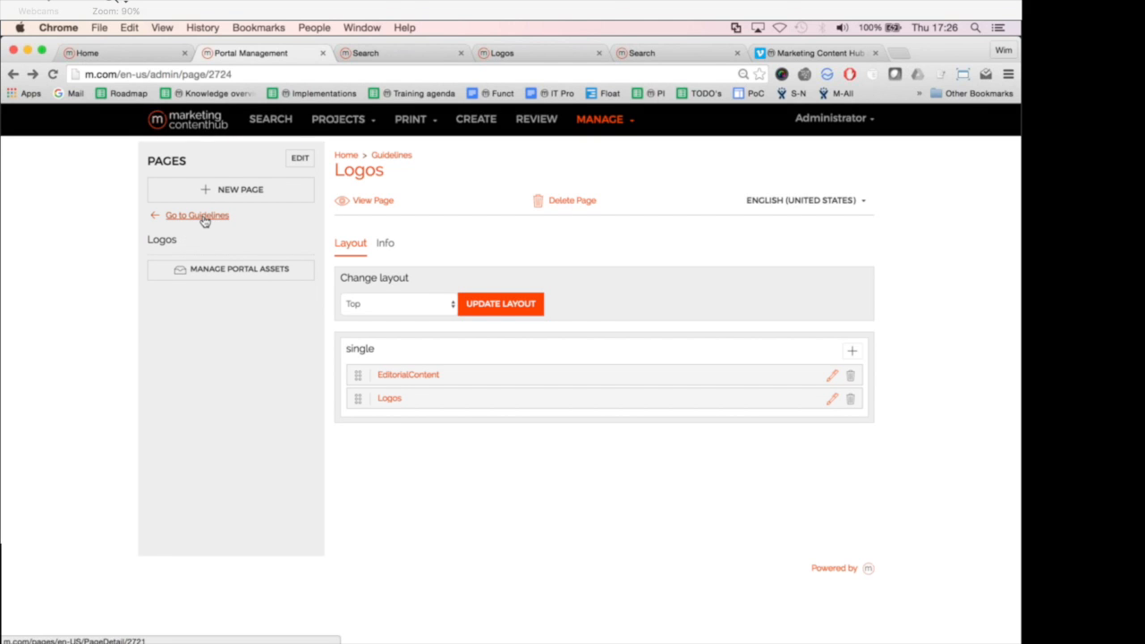
{"action": "left_click", "coordinate": [197, 215]}
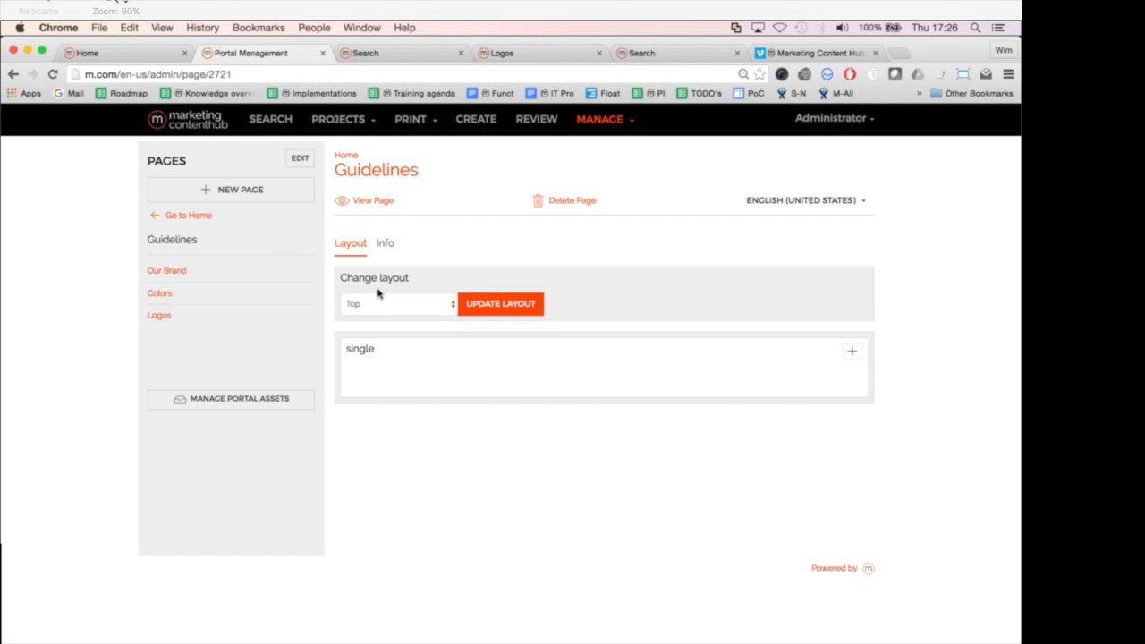
{"action": "left_click", "coordinate": [386, 245]}
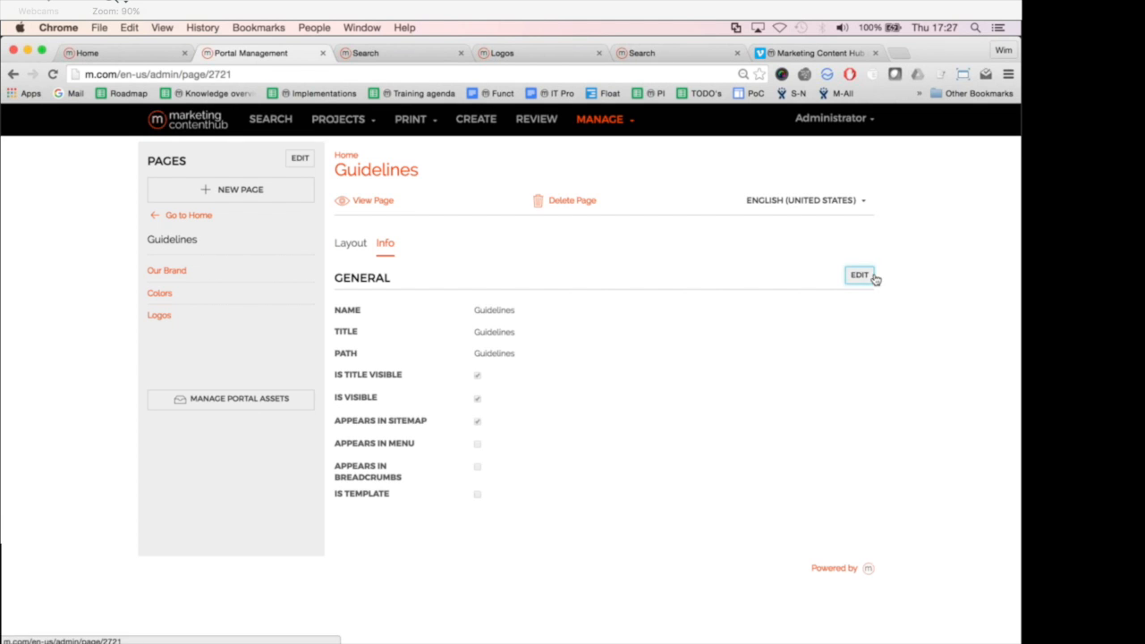
{"action": "left_click", "coordinate": [873, 278]}
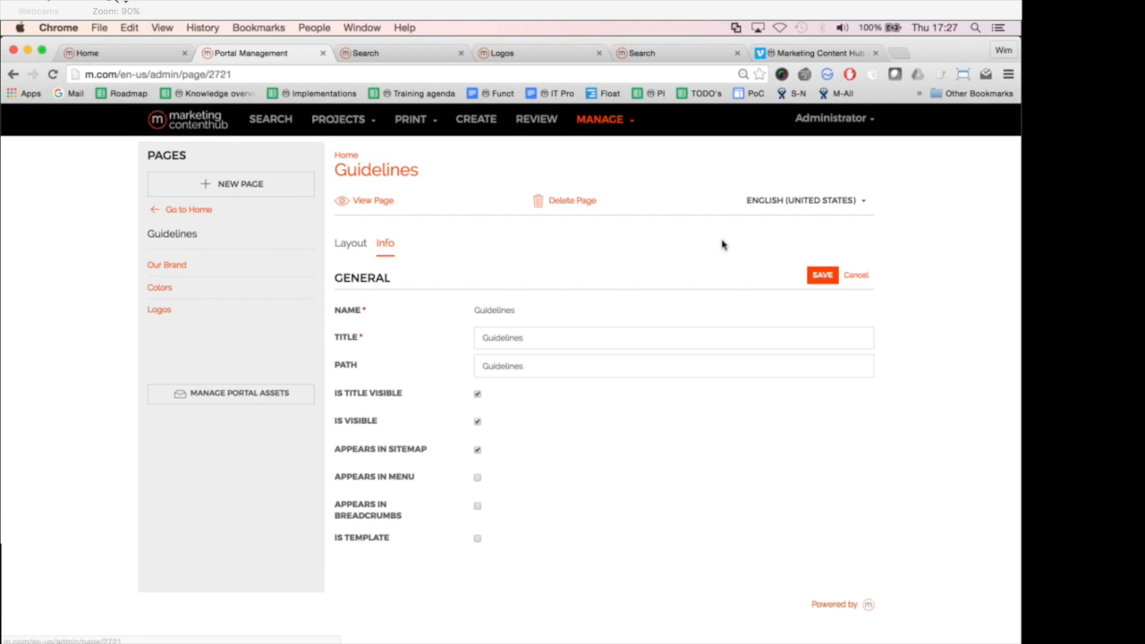
{"action": "left_click", "coordinate": [478, 481]}
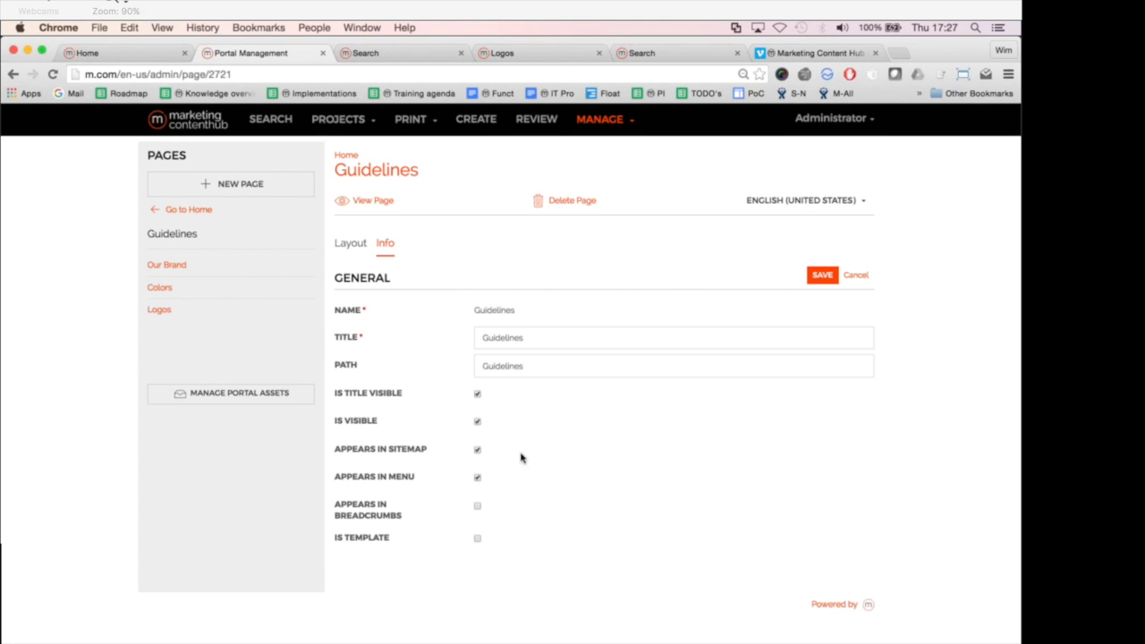
{"action": "left_click", "coordinate": [819, 276]}
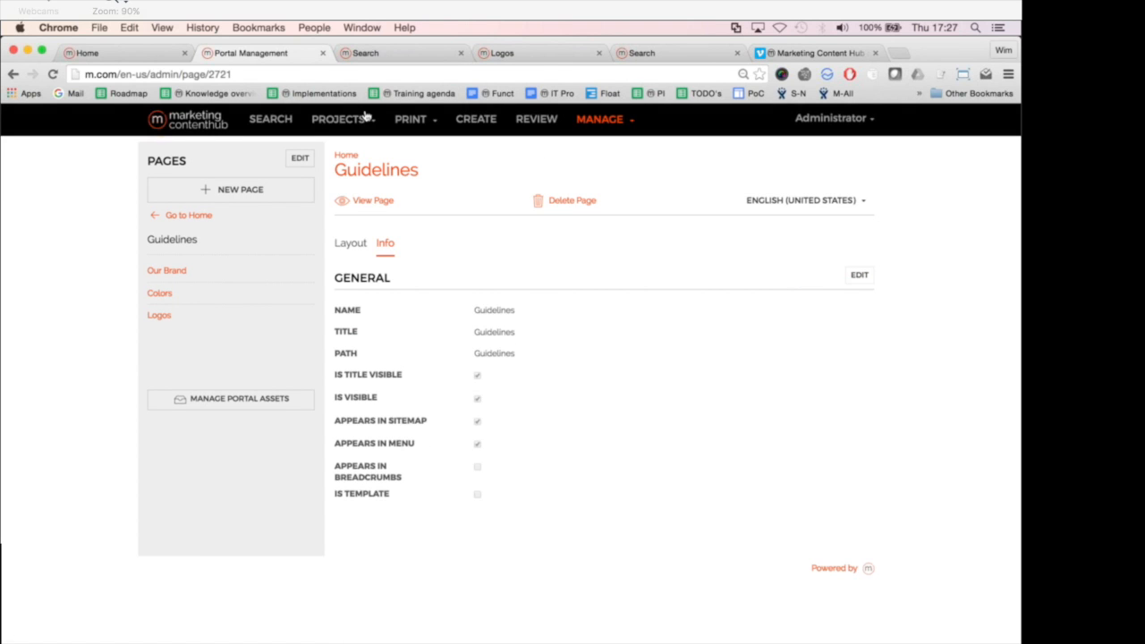
Reload the portal, open the Logos page through the new Guidelines navigation entry, and review its content
{"action": "left_click", "coordinate": [202, 76]}
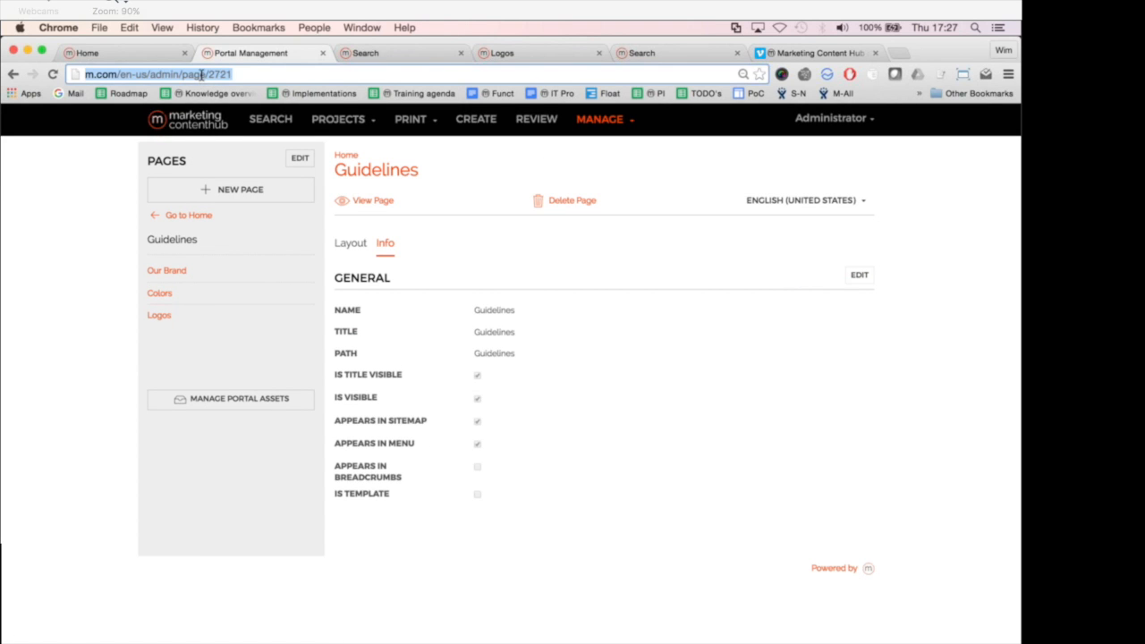
{"action": "key", "text": "Return"}
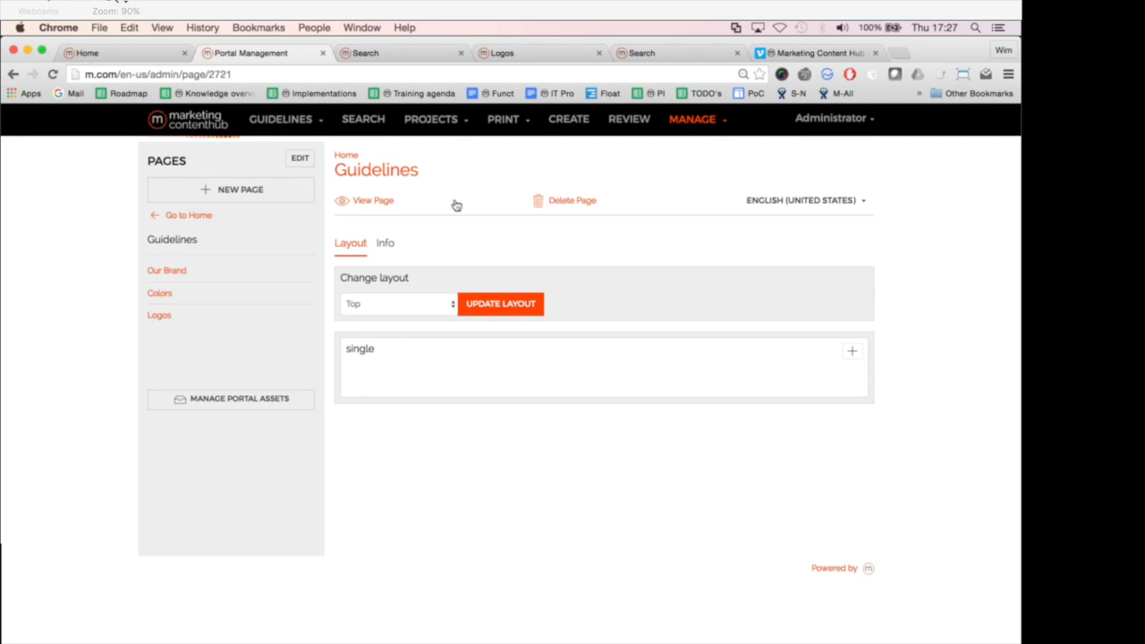
{"action": "left_click", "coordinate": [310, 119]}
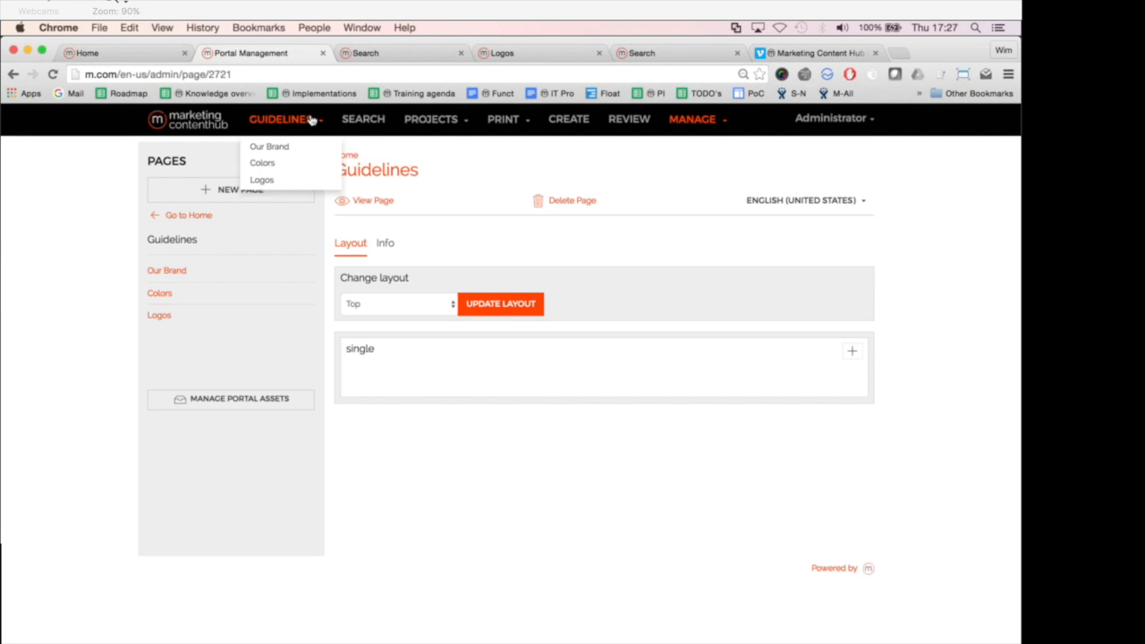
{"action": "left_click", "coordinate": [261, 180]}
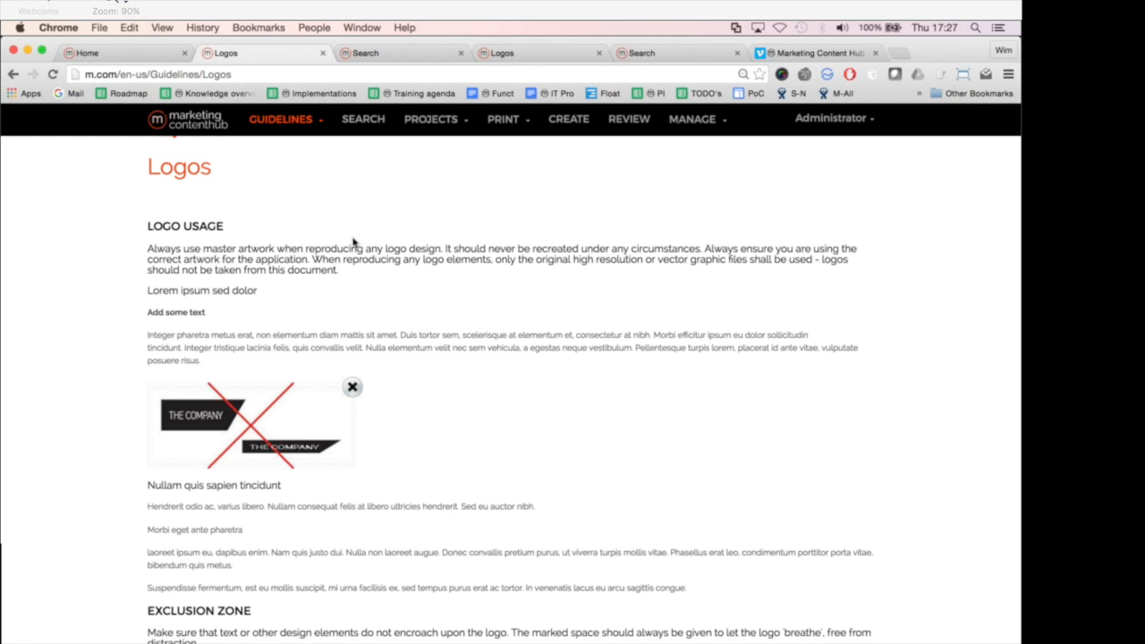
{"action": "scroll", "coordinate": [354, 242], "scroll_direction": "down", "scroll_amount": 5}
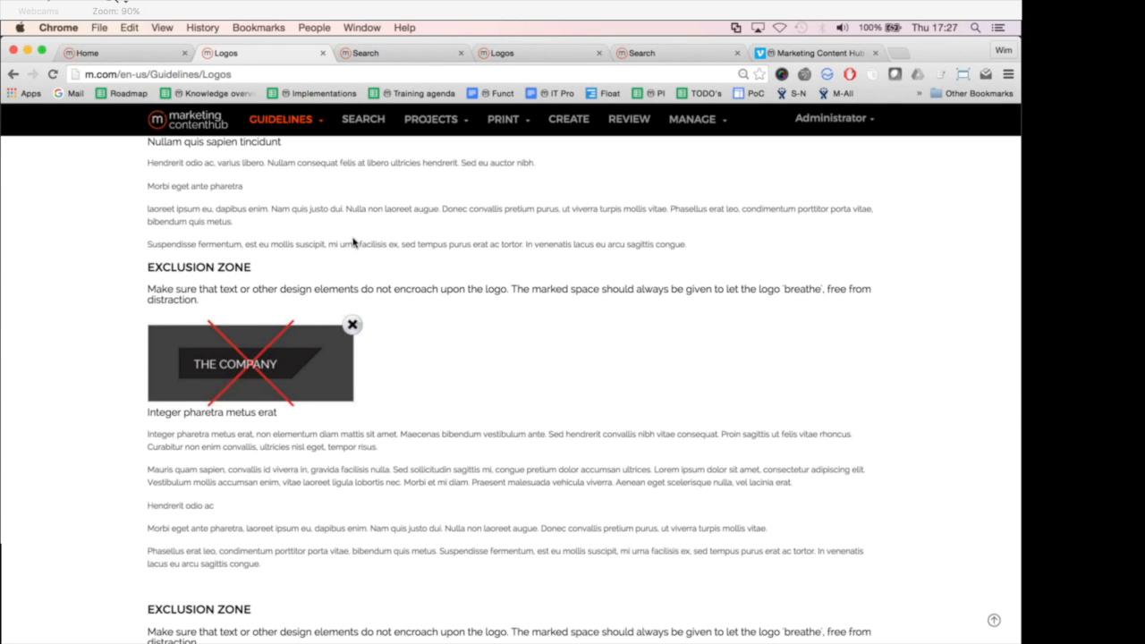
{"action": "key", "text": "super+Tab"}
{"action": "key", "text": "Right"}
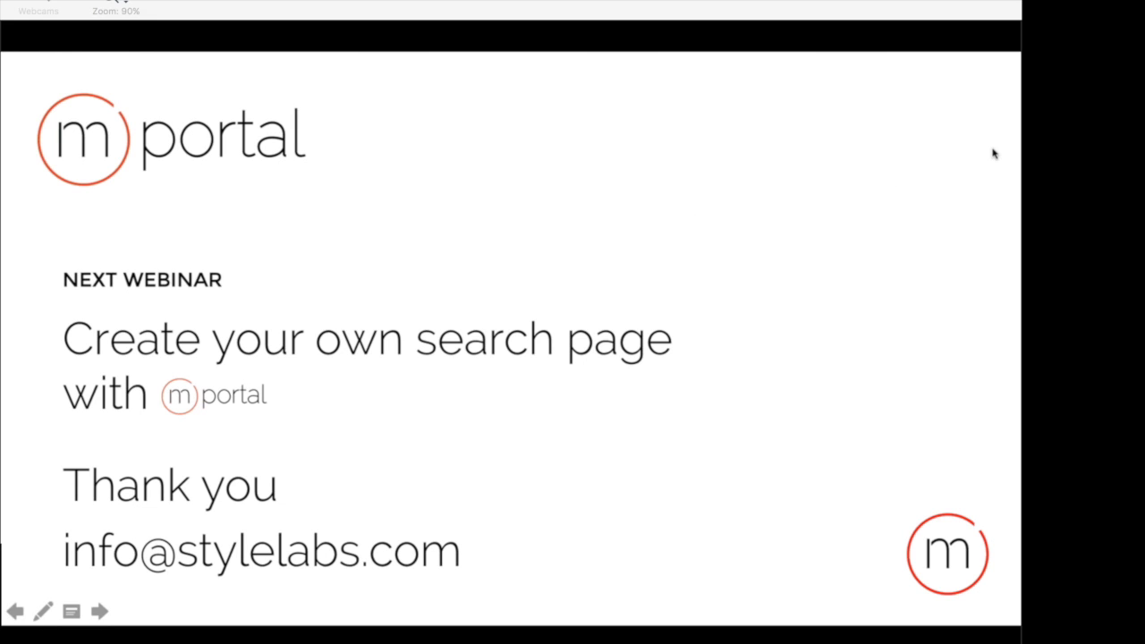
{"action": "key", "text": "Right"}
{"action": "key", "text": "Left"}
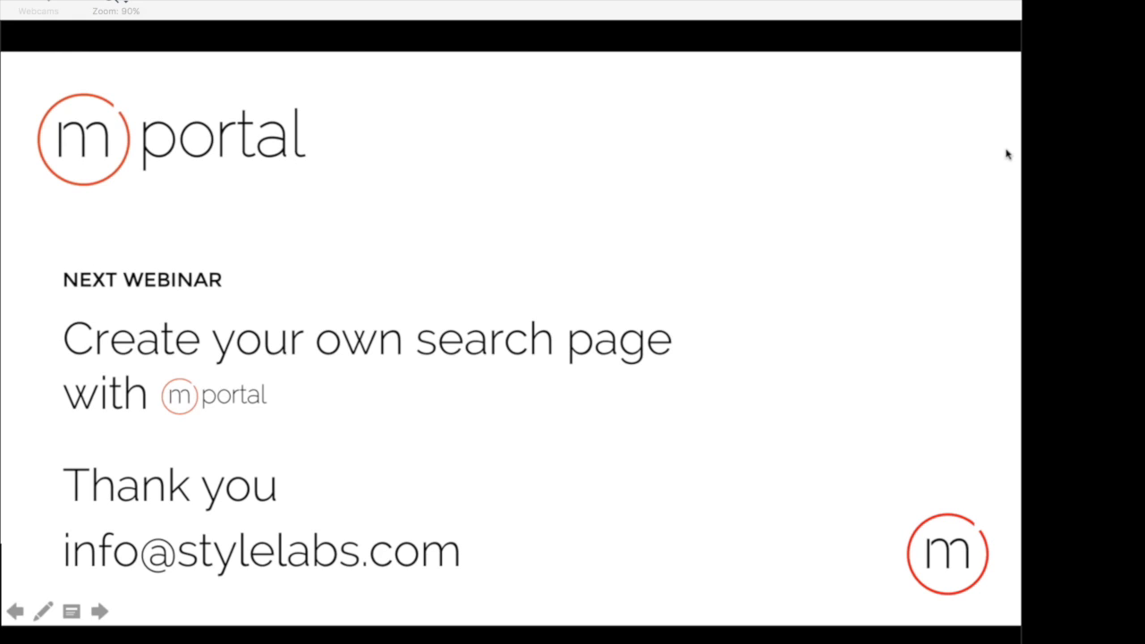